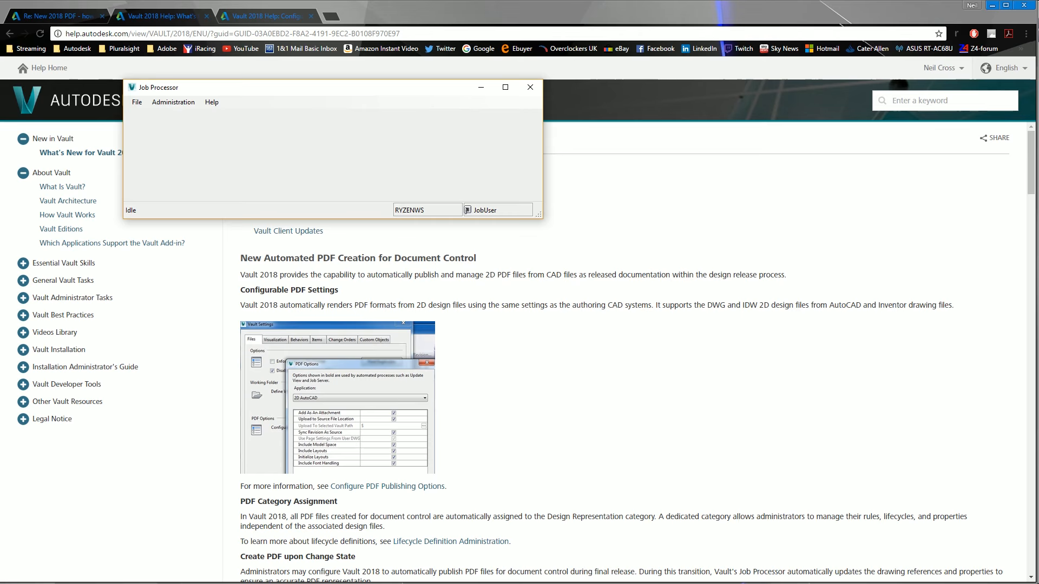
Open the PDF publishing options from the Vault Settings administration dialog
key("alt+Tab")
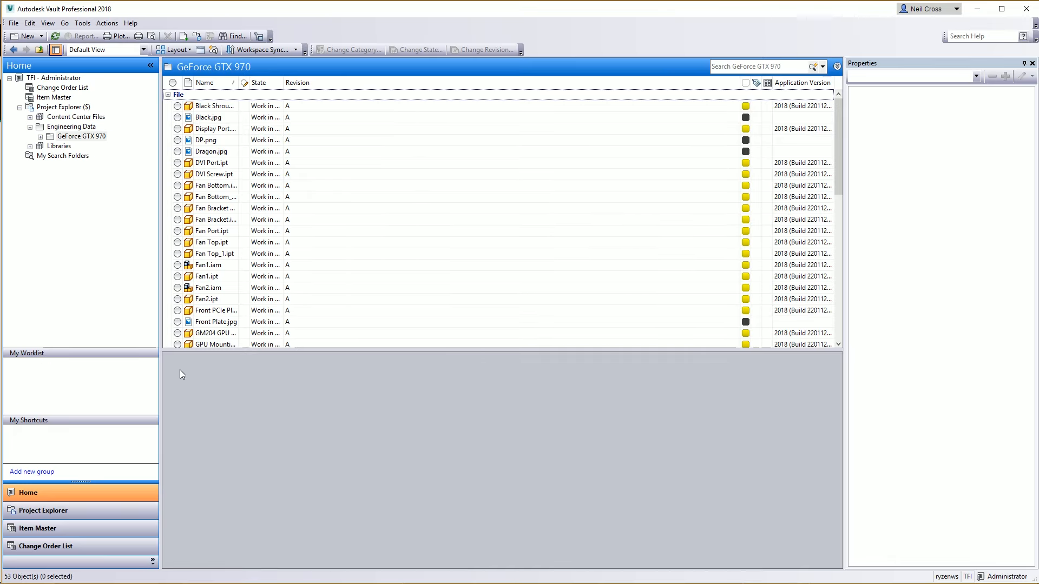
left_click(82, 23)
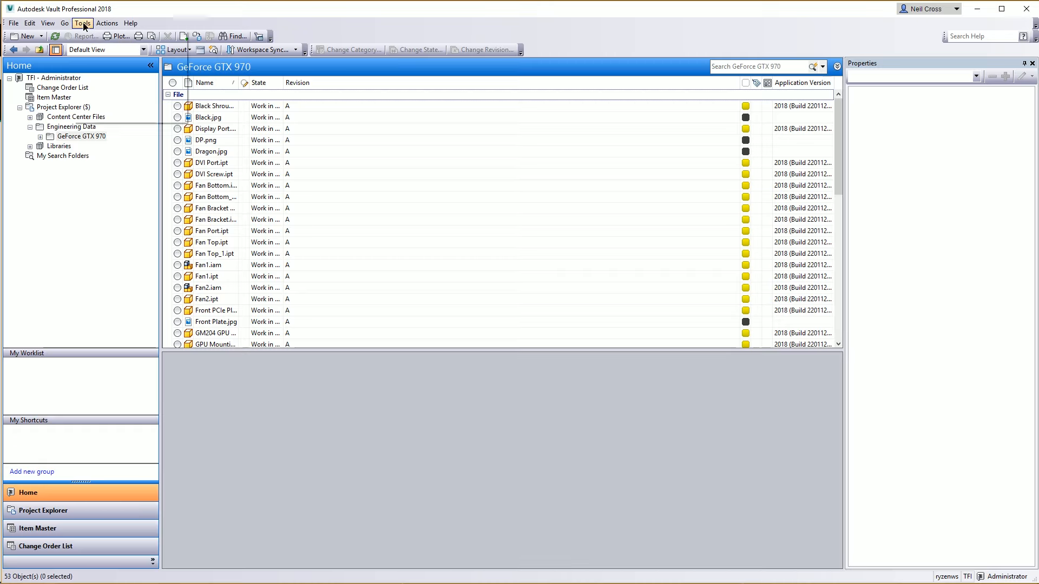
mouse_move(169, 107)
left_click(224, 103)
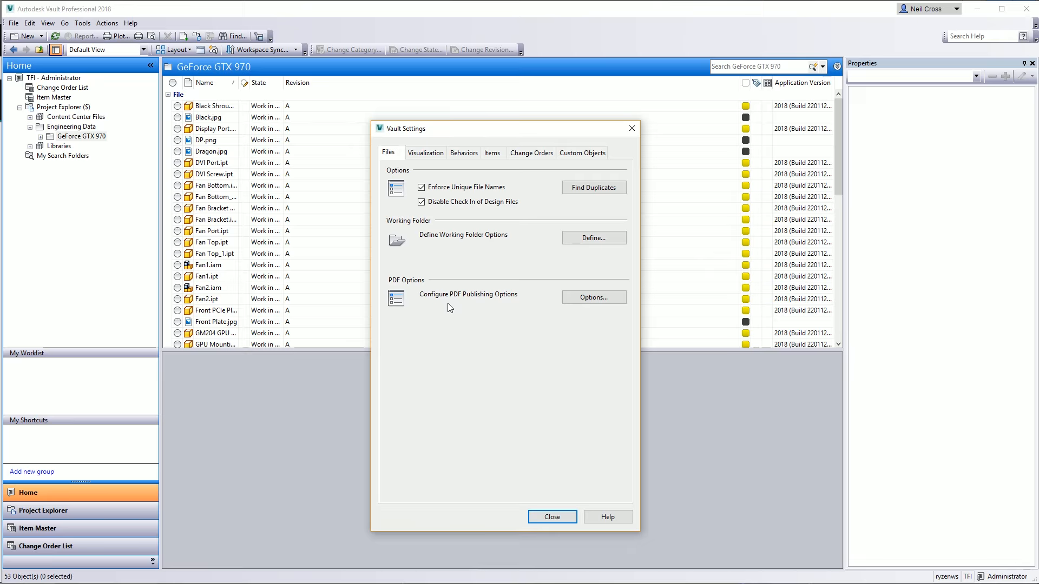
left_click(601, 298)
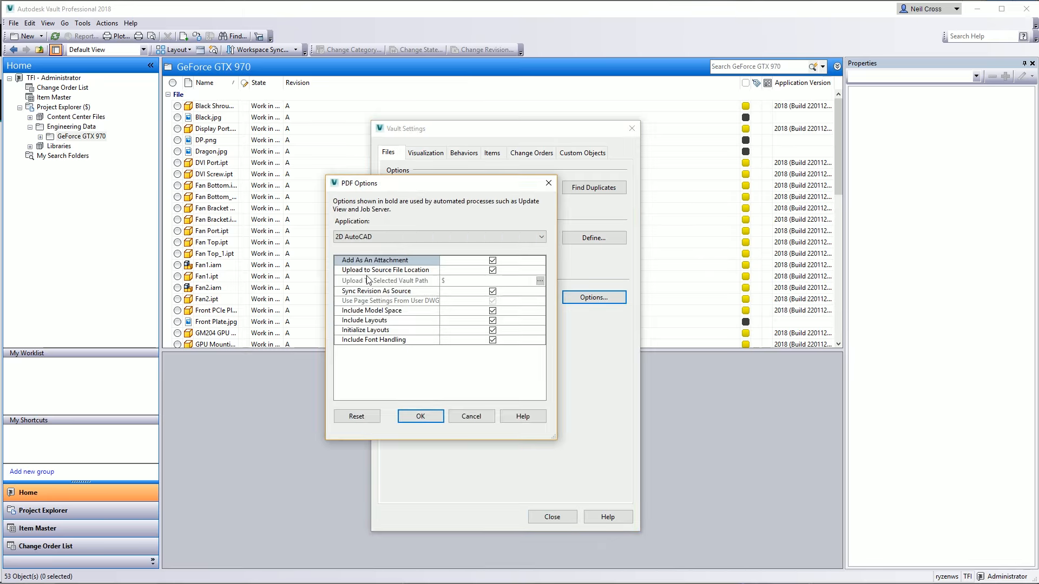
Switch the PDF options application to 2D Inventor and inspect the Sync Revision As Source setting
left_click(378, 240)
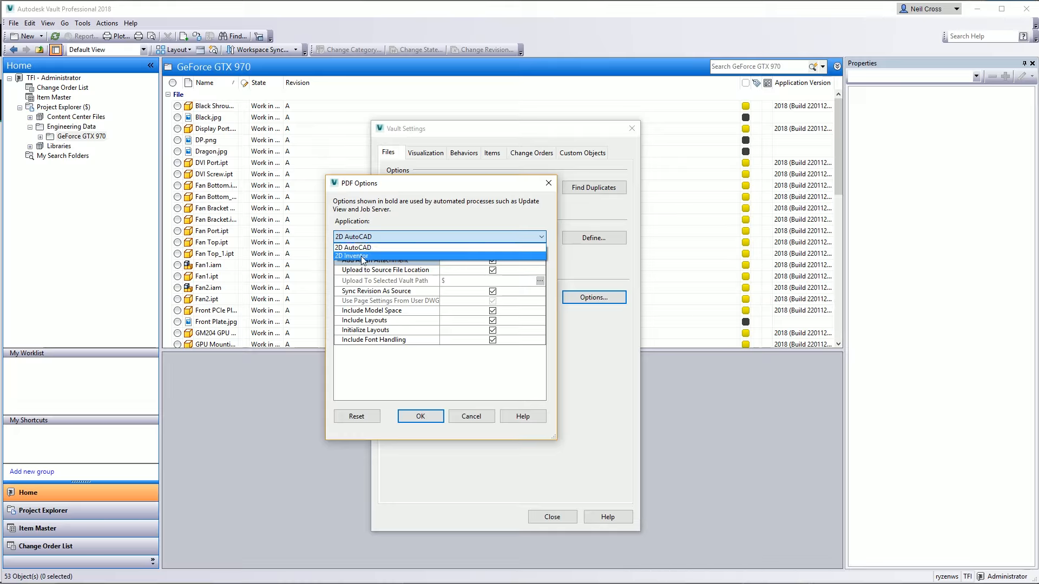
left_click(362, 256)
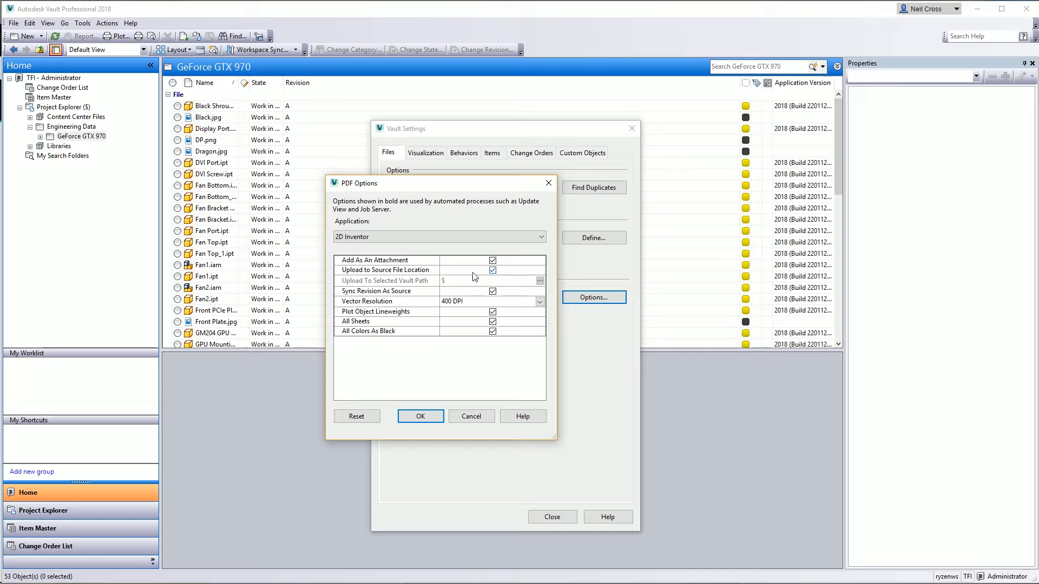
left_click(361, 292)
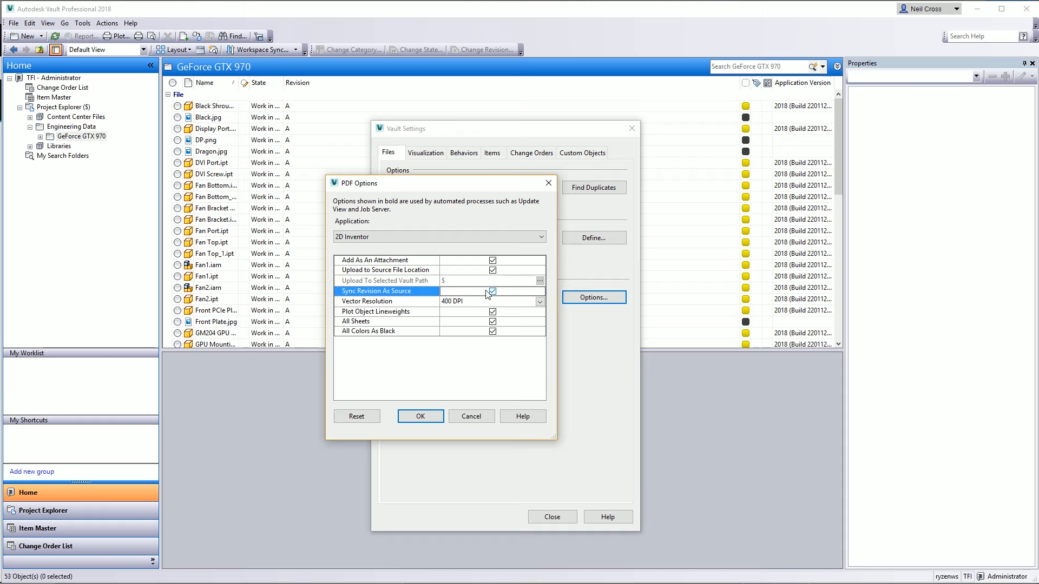
Open help for the PDF options and highlight the Sync Revision As Source description
left_click(521, 417)
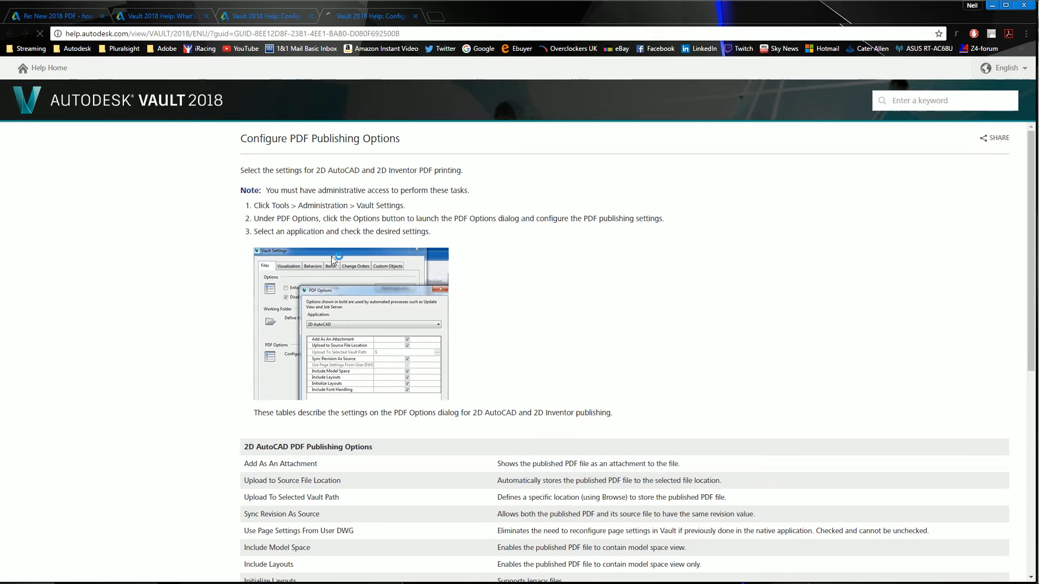
scroll(377, 505, "down", 1)
left_click_drag(287, 460, 302, 460)
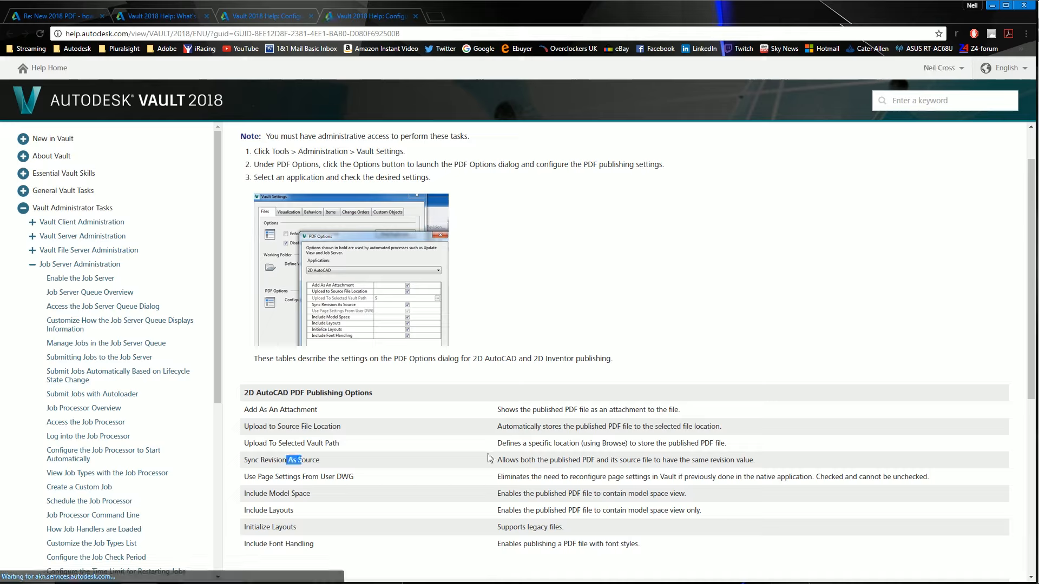
left_click_drag(490, 460, 757, 461)
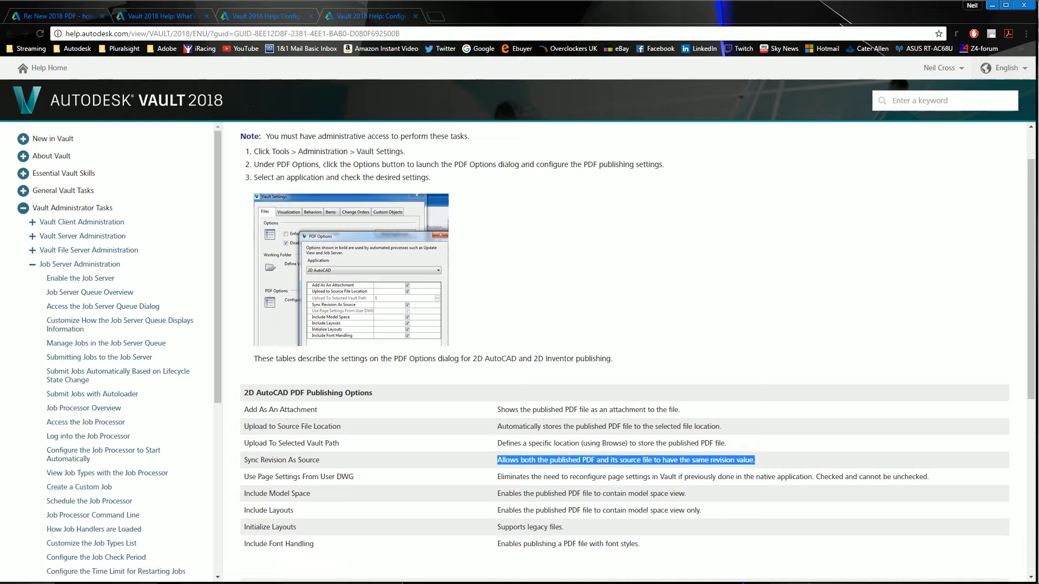
Review the Vector Resolution, All Sheets and All Colors As Black options, then cancel the PDF options
left_click(992, 5)
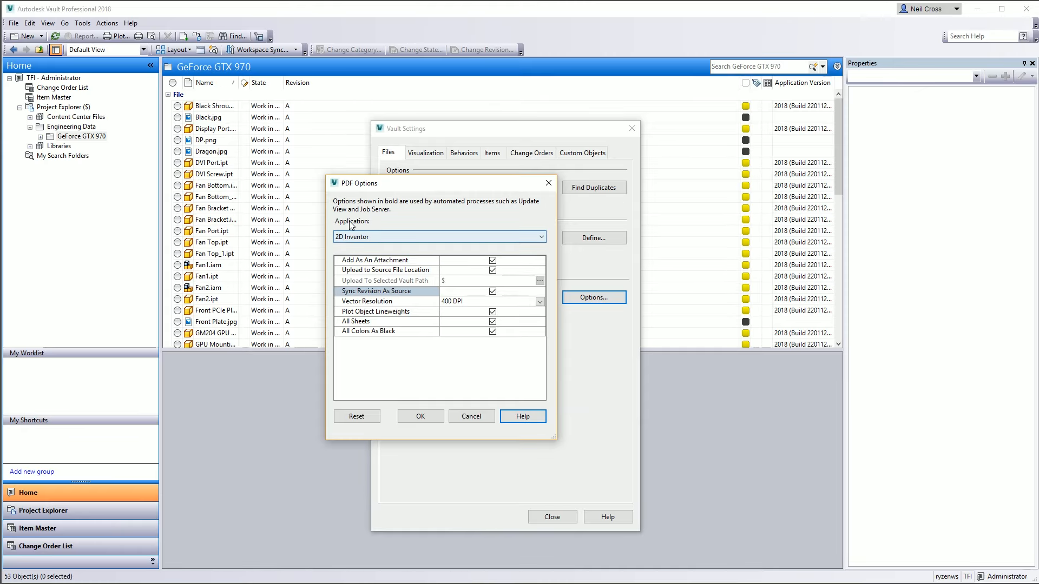
left_click(347, 302)
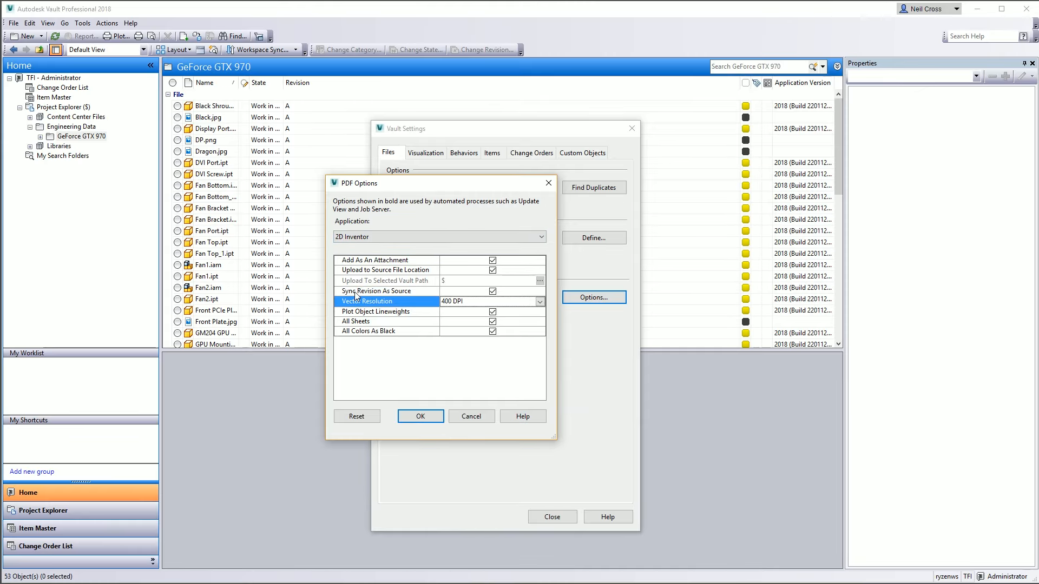
left_click(381, 322)
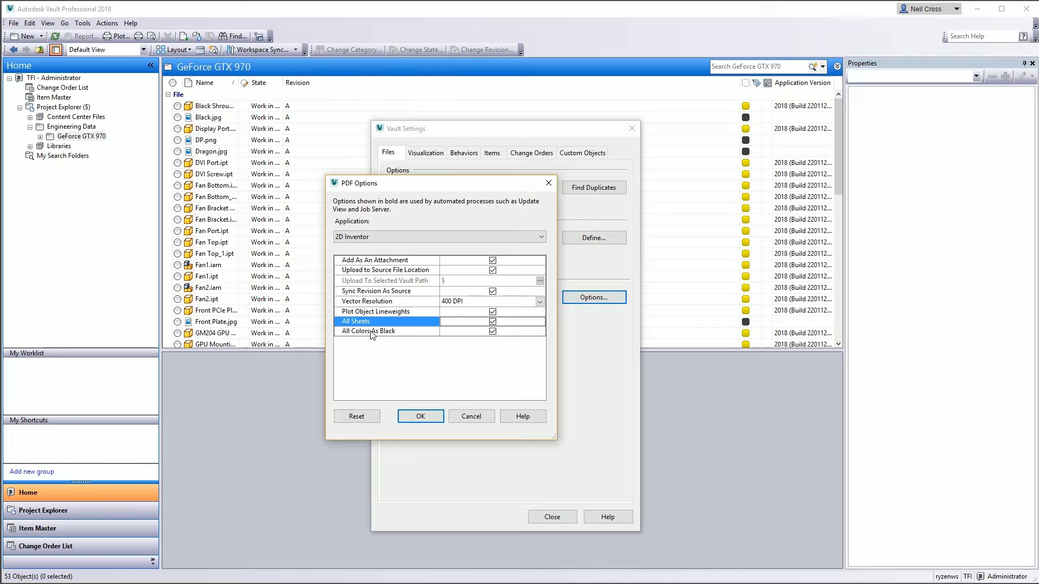
left_click(379, 332)
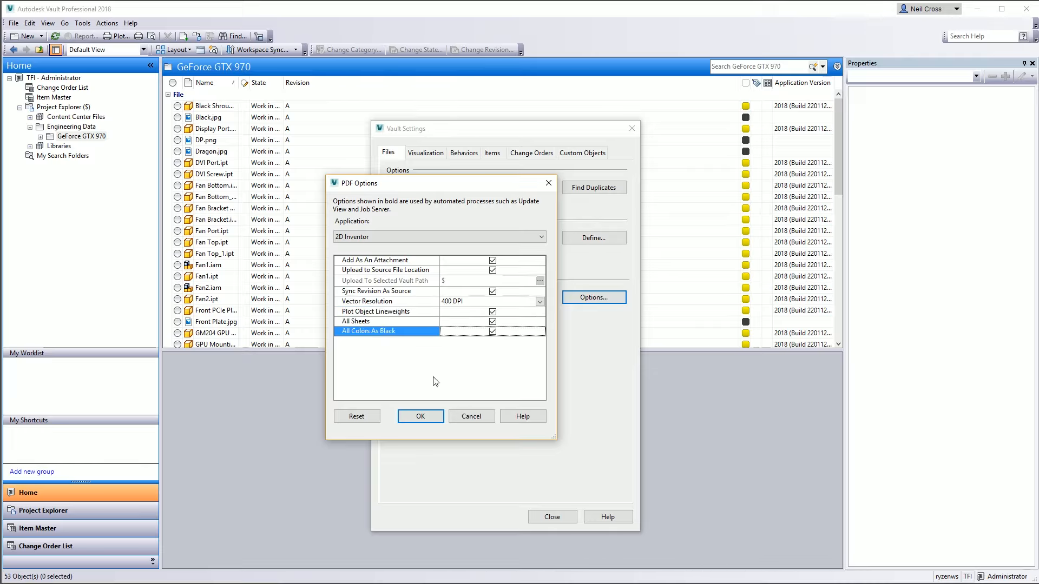
left_click(476, 415)
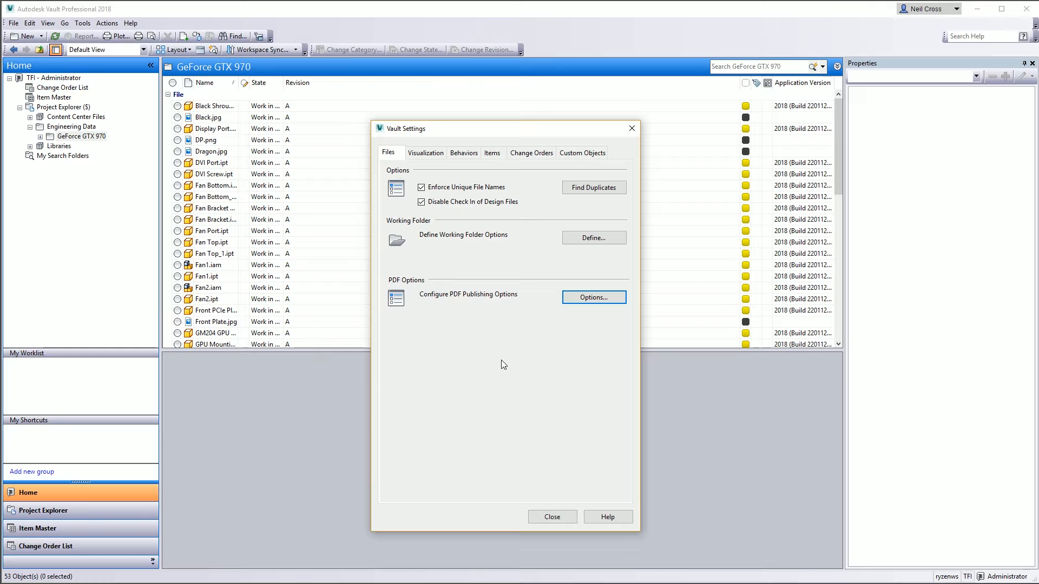
Open the TFI Lifecycle definition for editing from the lifecycle behaviors
left_click(463, 154)
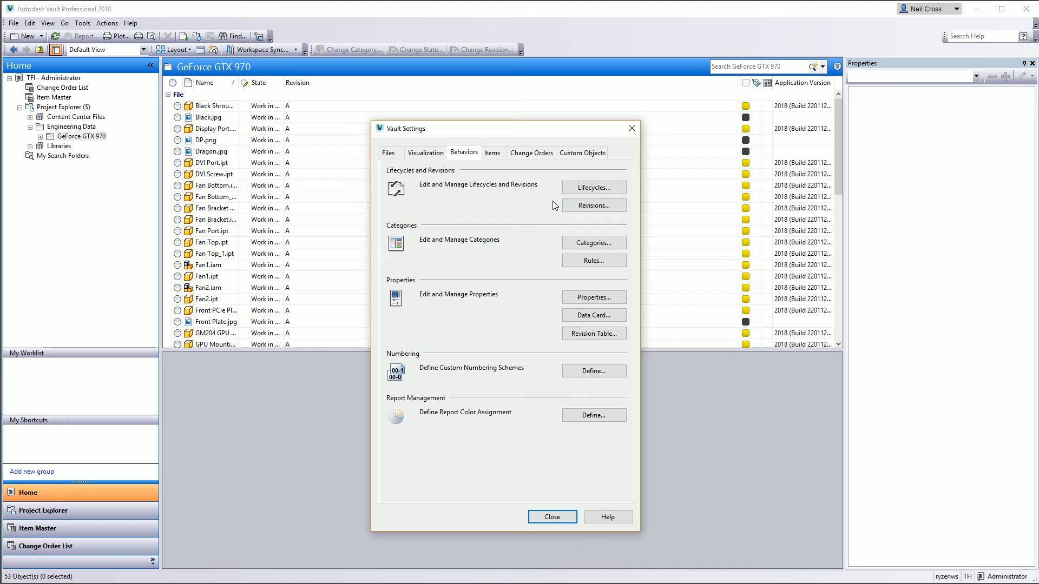
left_click(595, 188)
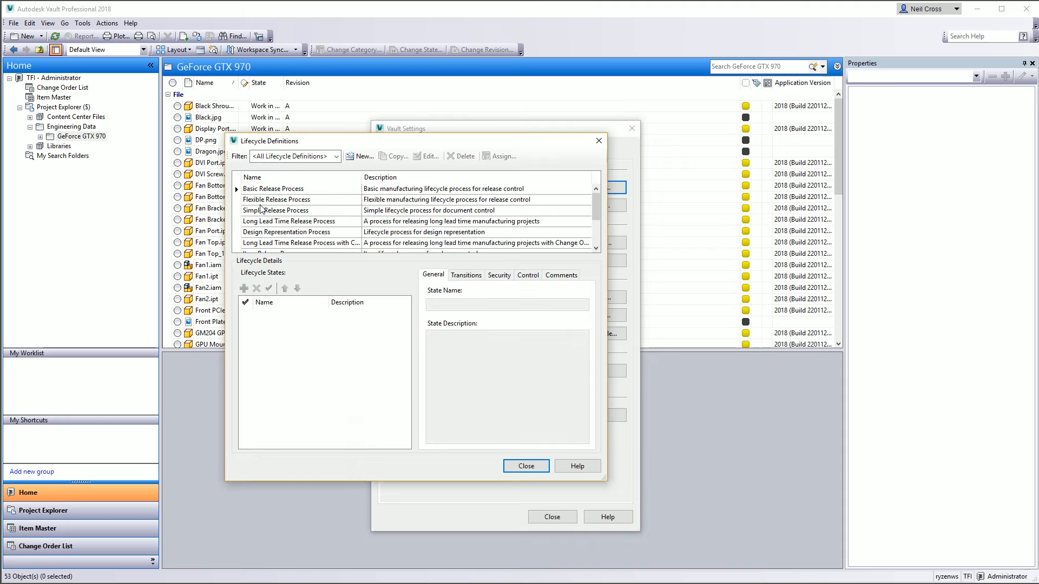
scroll(600, 208, "down", 3)
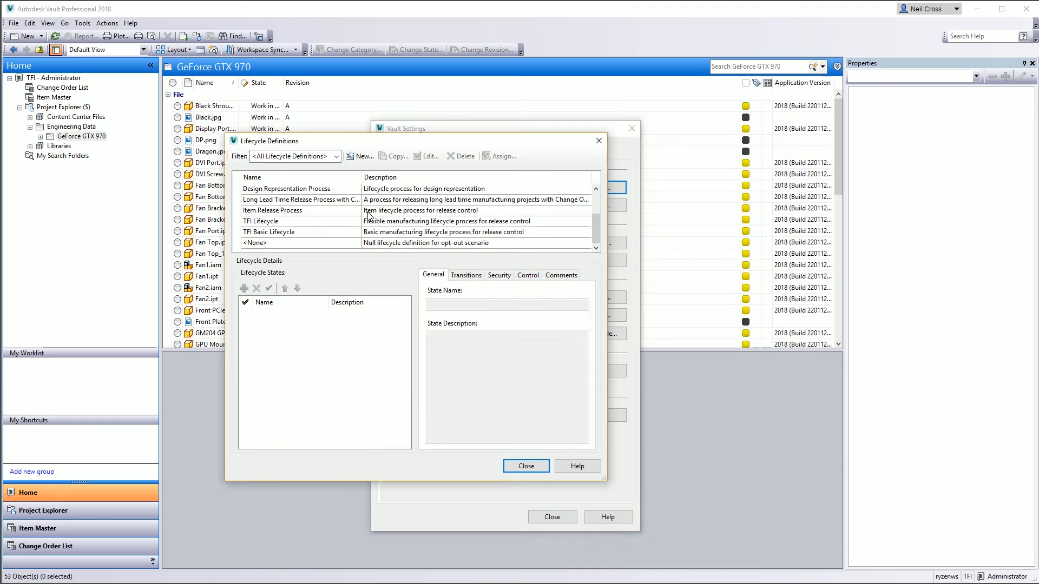
left_click(271, 221)
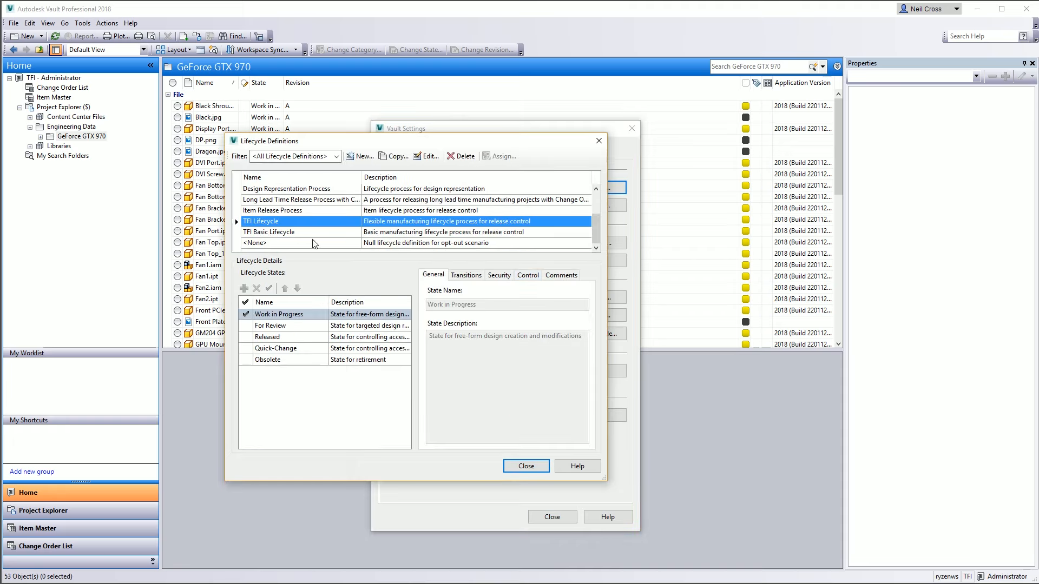
left_click(426, 156)
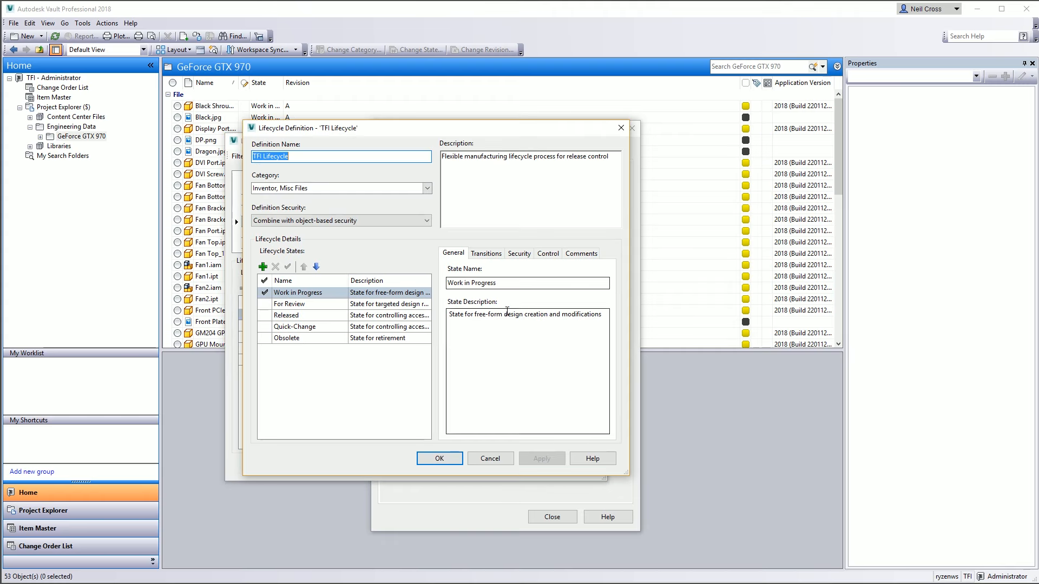
Open the actions of the Work in Progress to Released transition
left_click(298, 293)
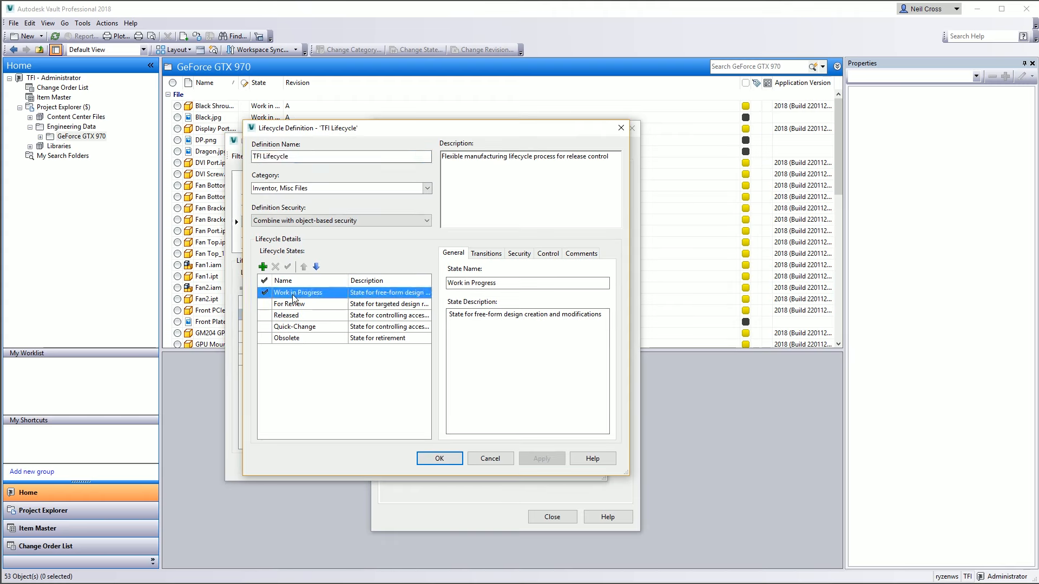
left_click(495, 257)
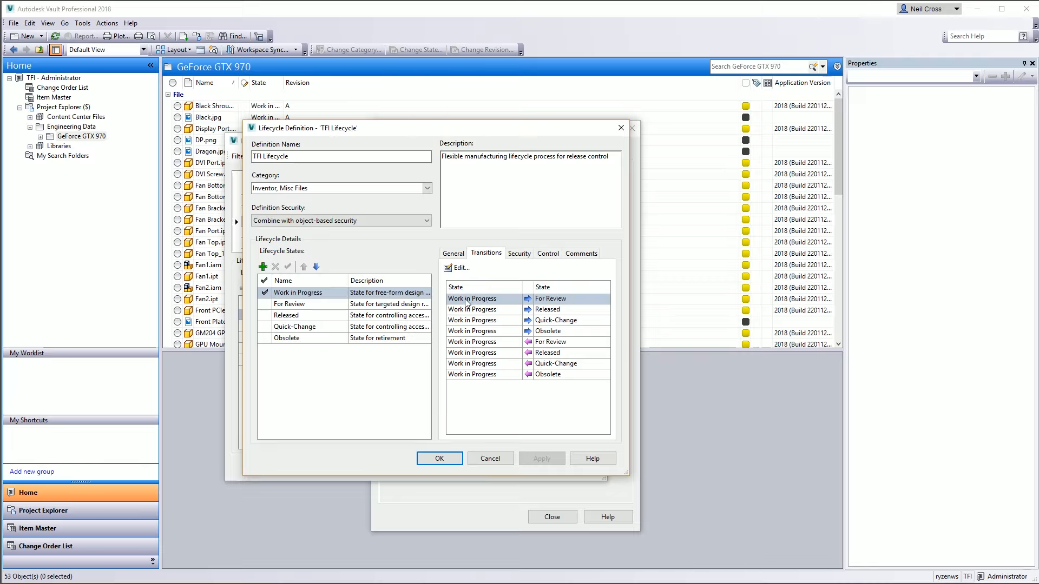
left_click(467, 301)
left_click(548, 311)
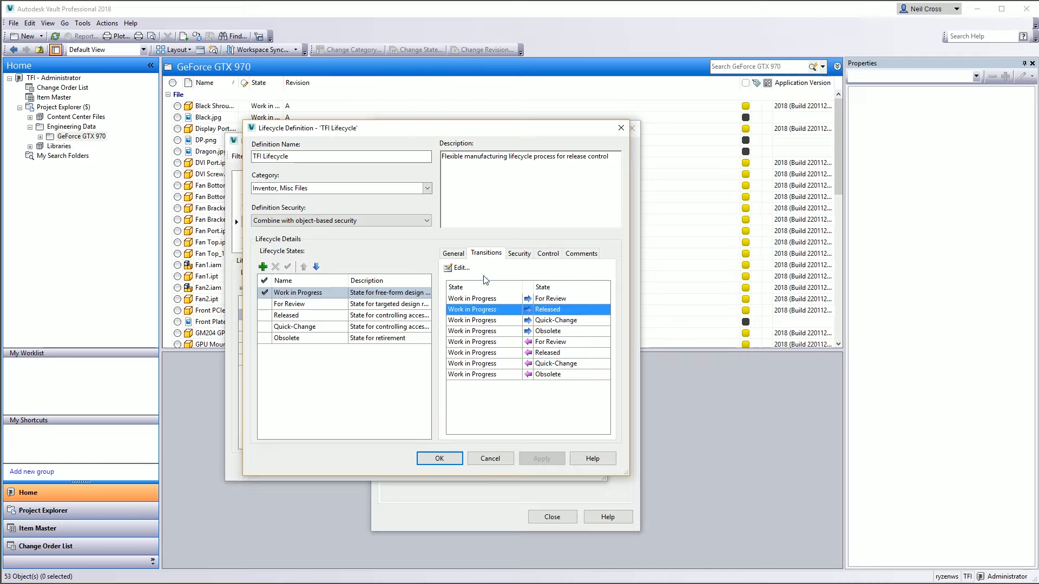
left_click(460, 268)
left_click(390, 247)
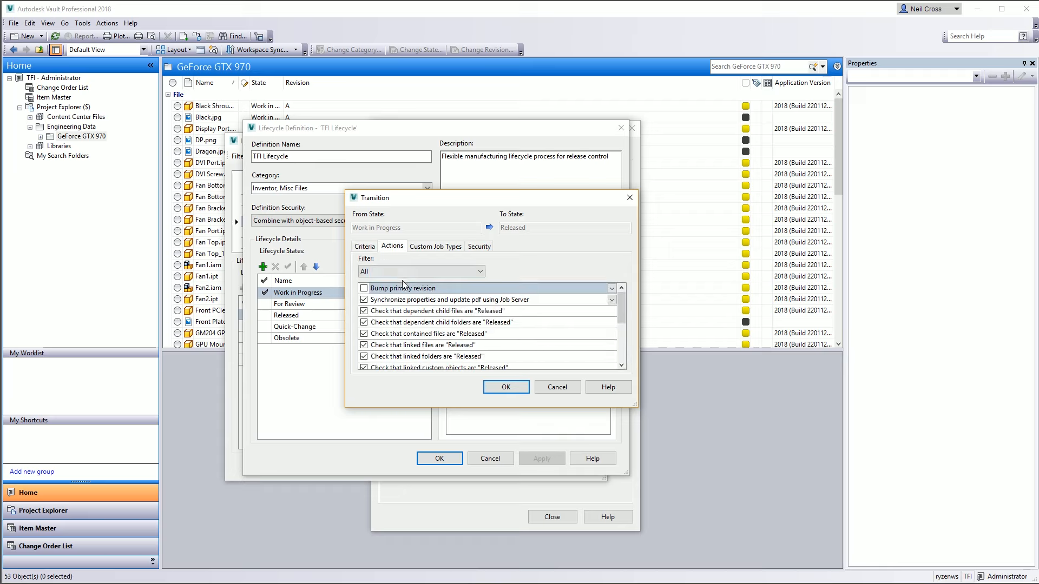
Check the Job Server synchronization action choices, then close the transition and all settings dialogs
left_click(387, 301)
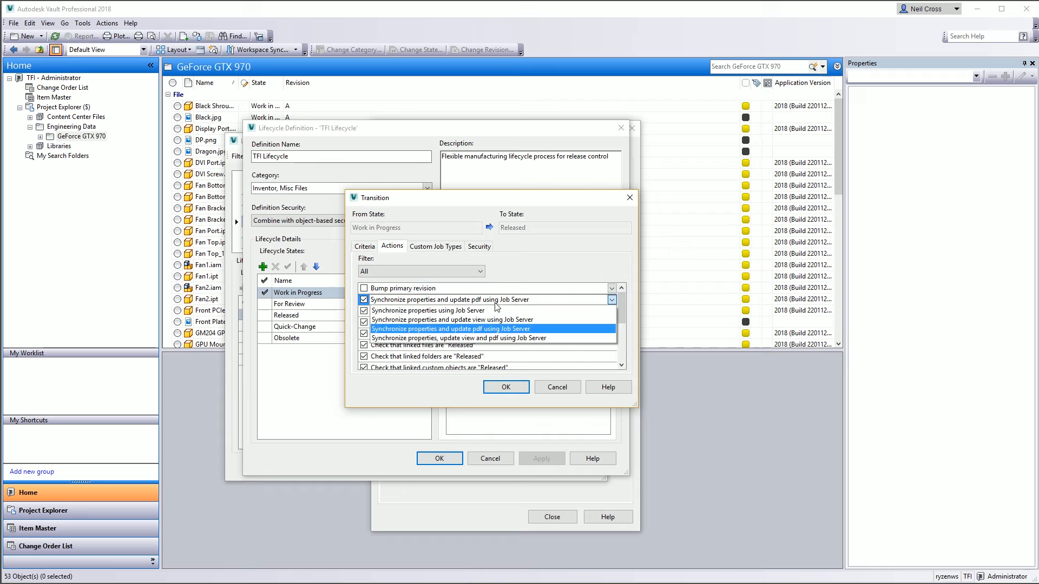
left_click(529, 408)
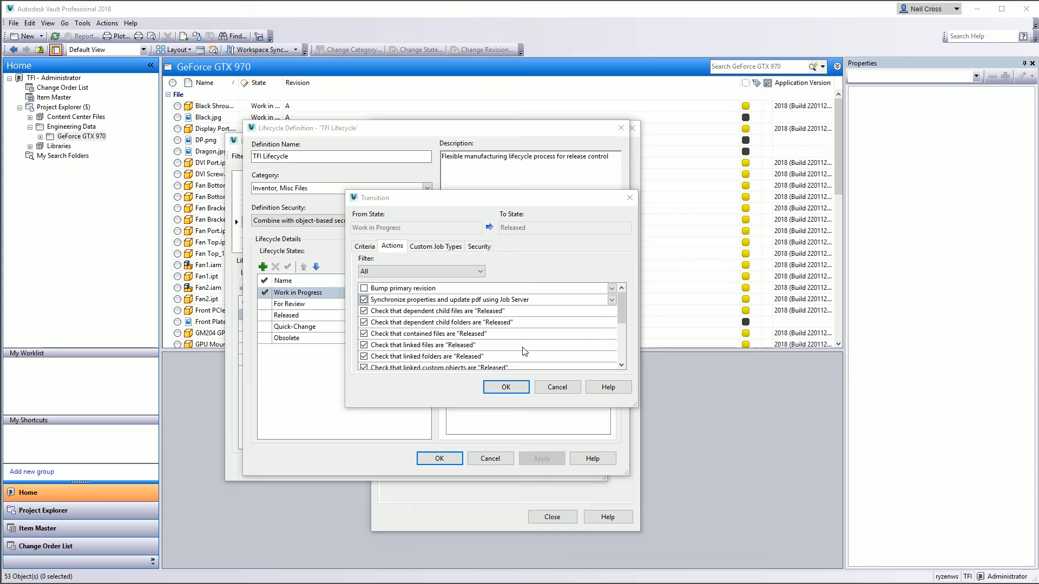
left_click(554, 388)
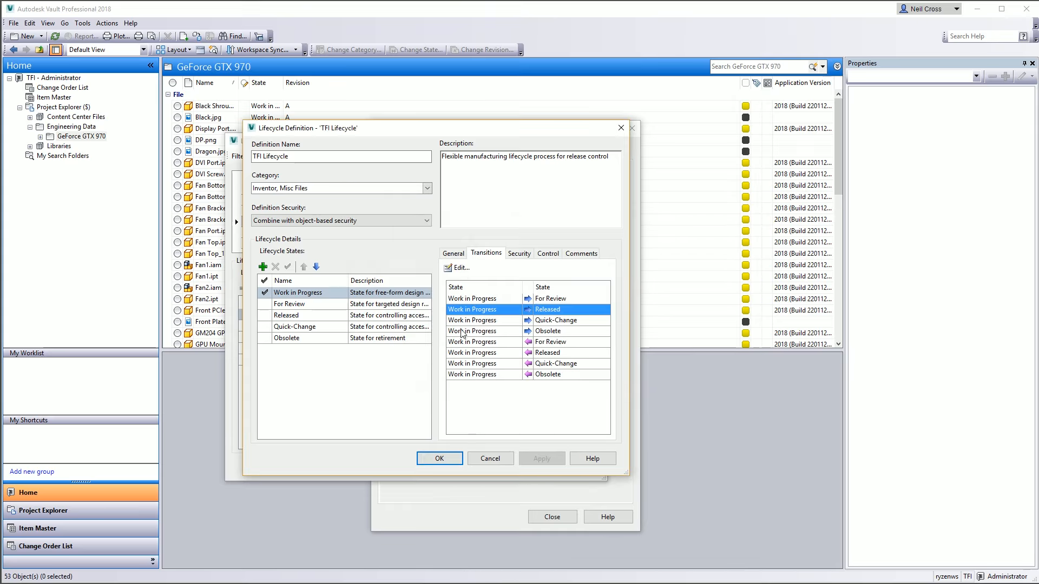
left_click(440, 458)
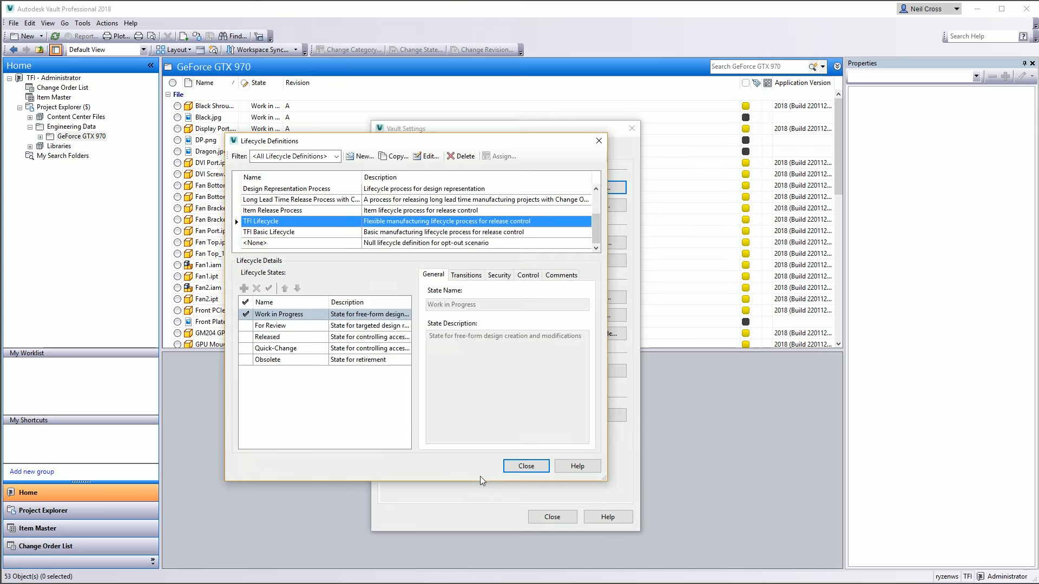
left_click(520, 458)
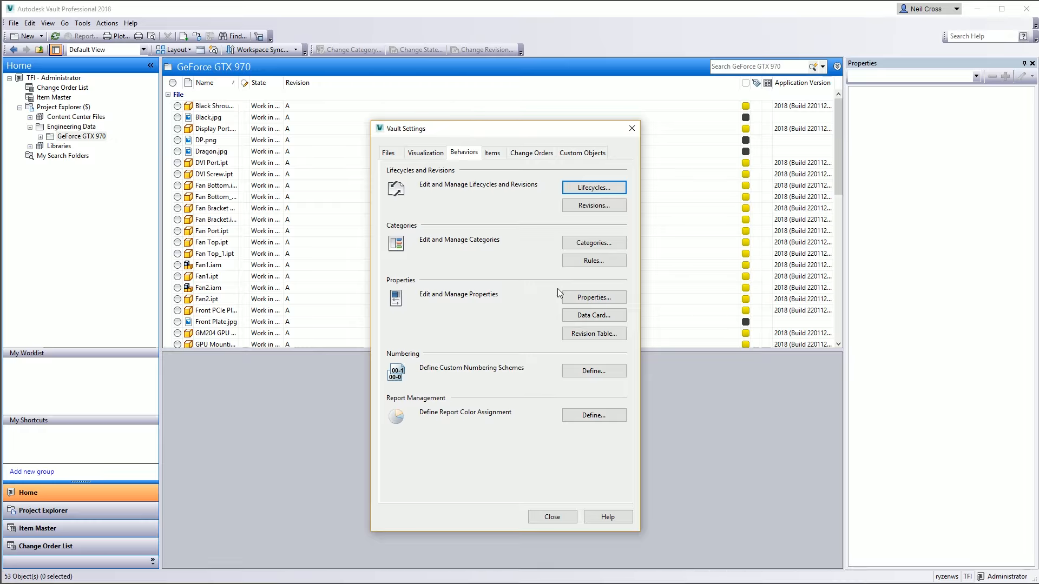
key("Escape")
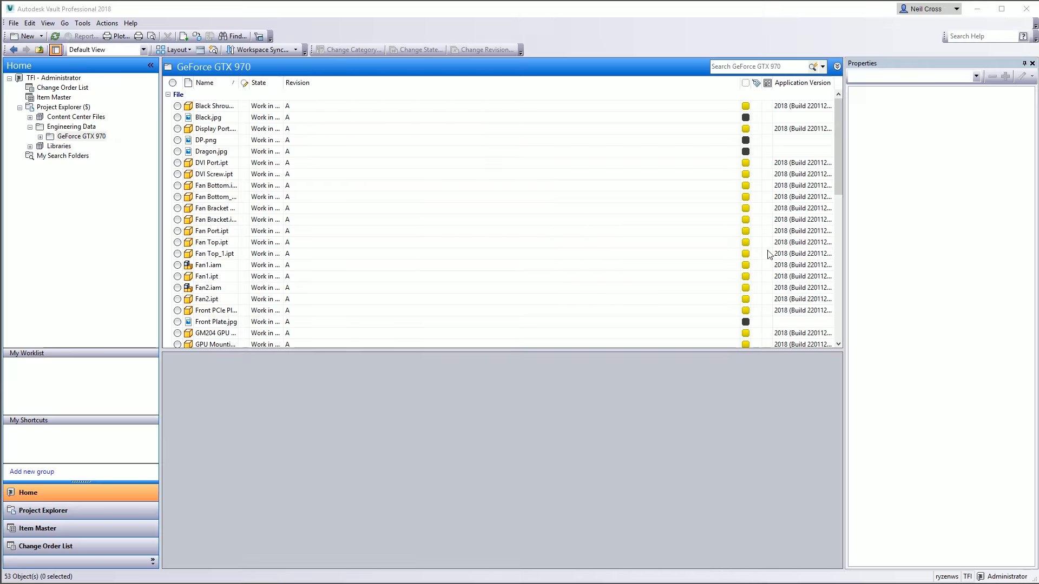
Change the state of GTX970.dwg to Released with the comment 'Released to manufacturing'
left_click_drag(839, 145, 860, 200)
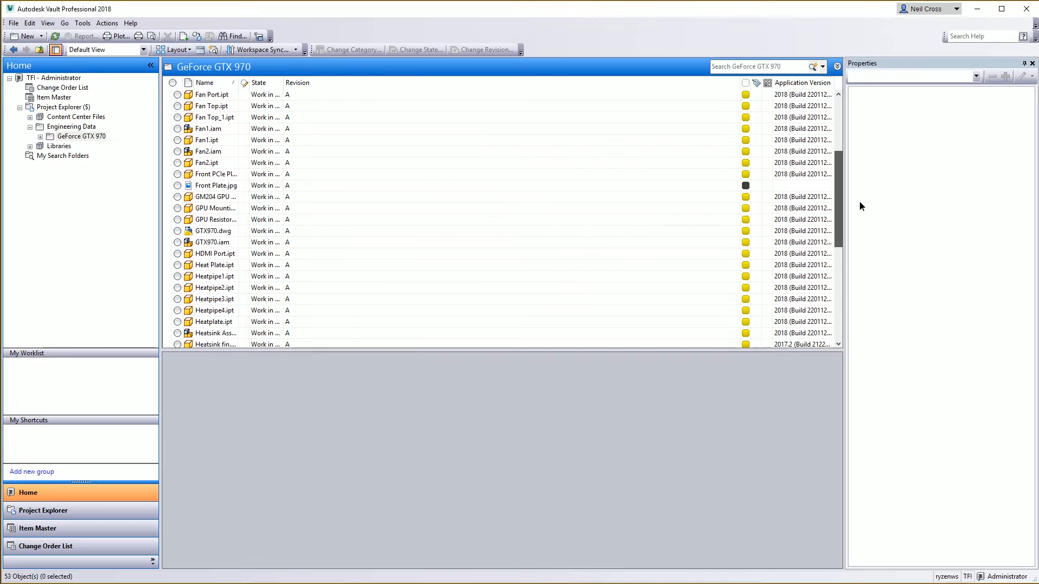
left_click(217, 232)
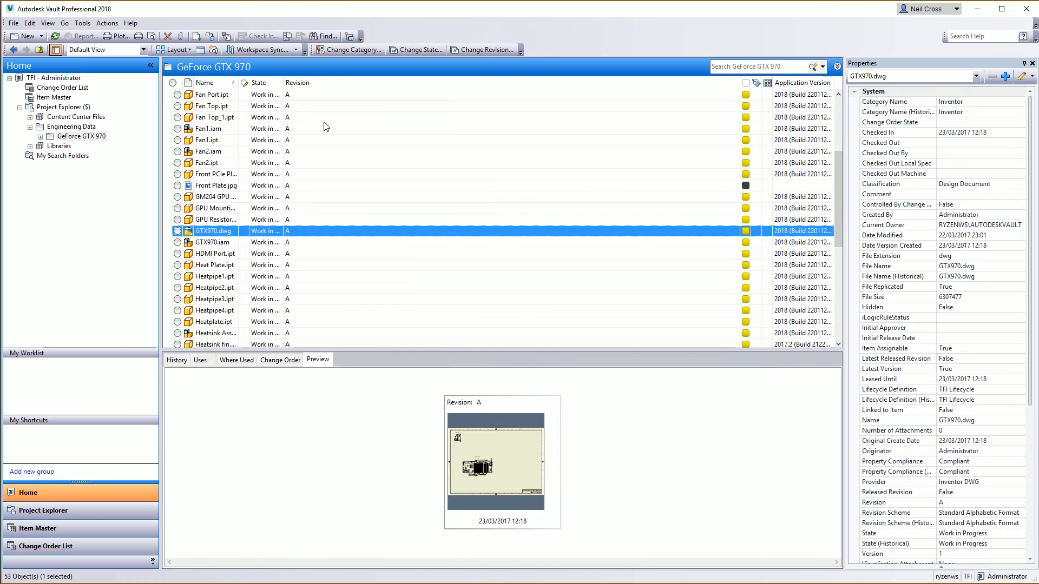
left_click(427, 51)
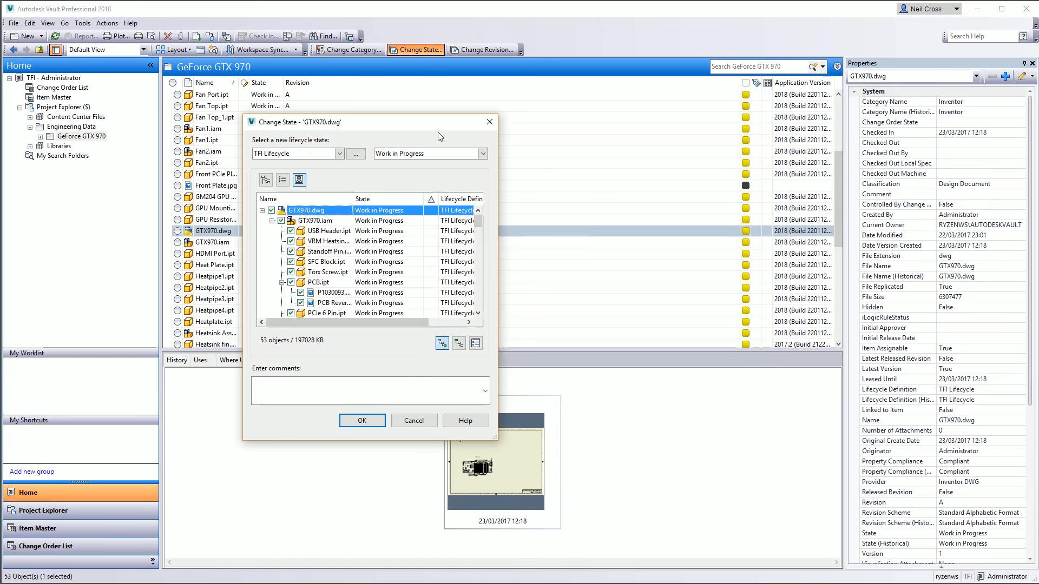
left_click(438, 154)
left_click(426, 182)
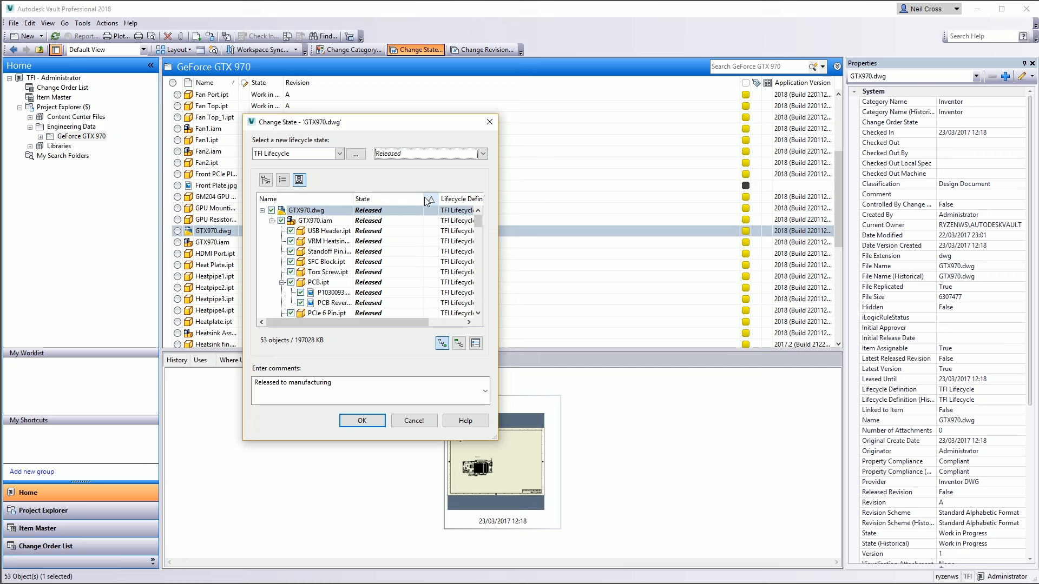
left_click(362, 421)
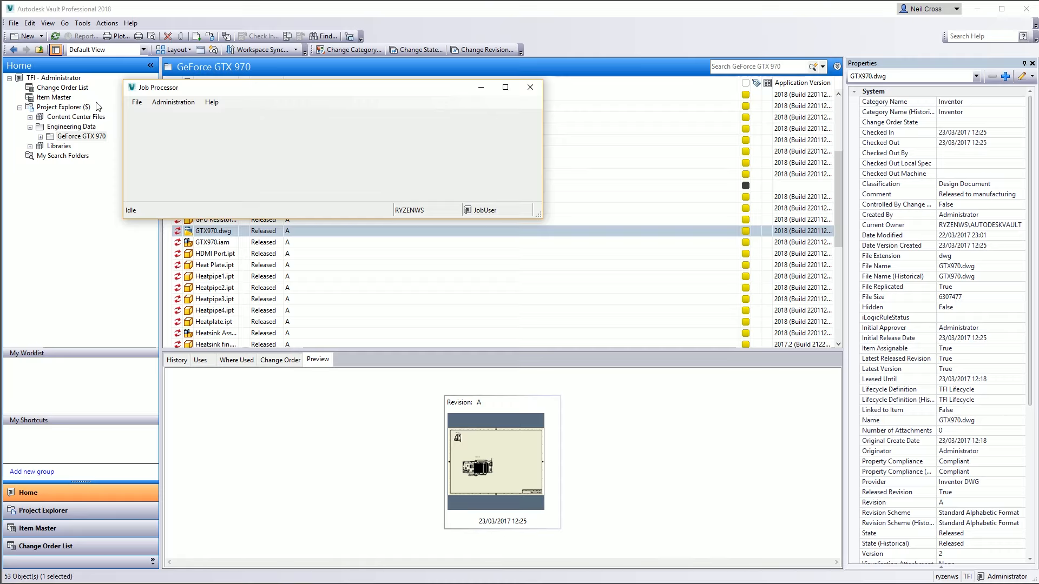
Start processing the queued jobs from the Job Processor's menu
left_click(138, 102)
left_click(145, 116)
left_click(139, 104)
left_click(140, 126)
left_click(90, 295)
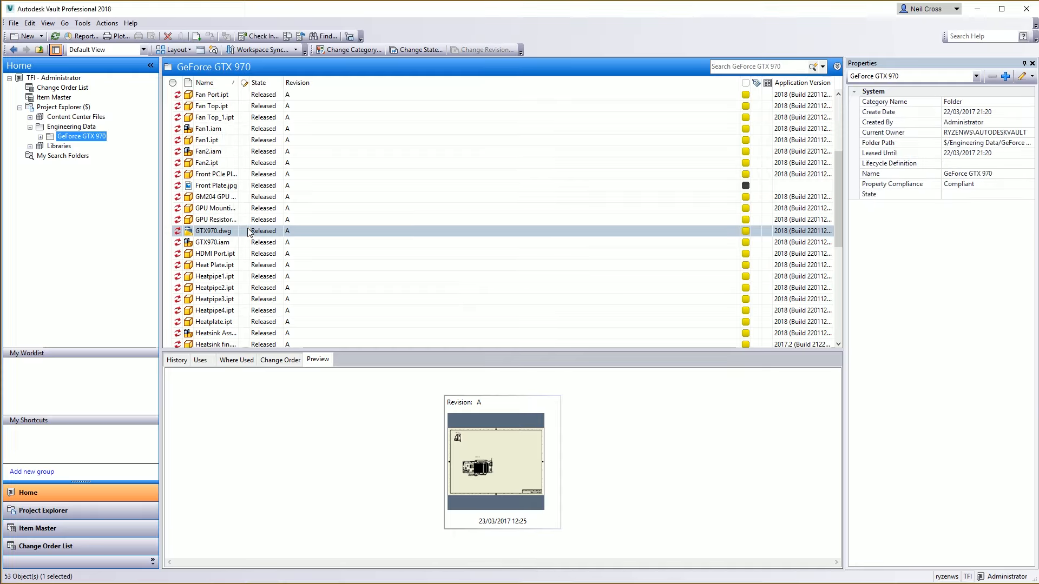
Refresh the GeForce GTX 970 folder and inspect the generated GTX970.dwg.pdf file
left_click(55, 36)
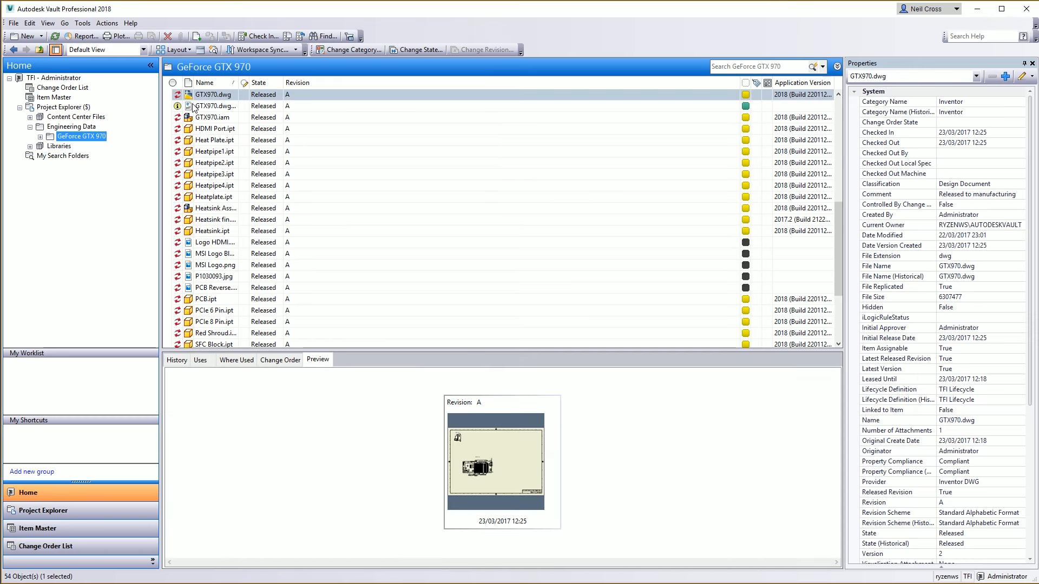
left_click(194, 107)
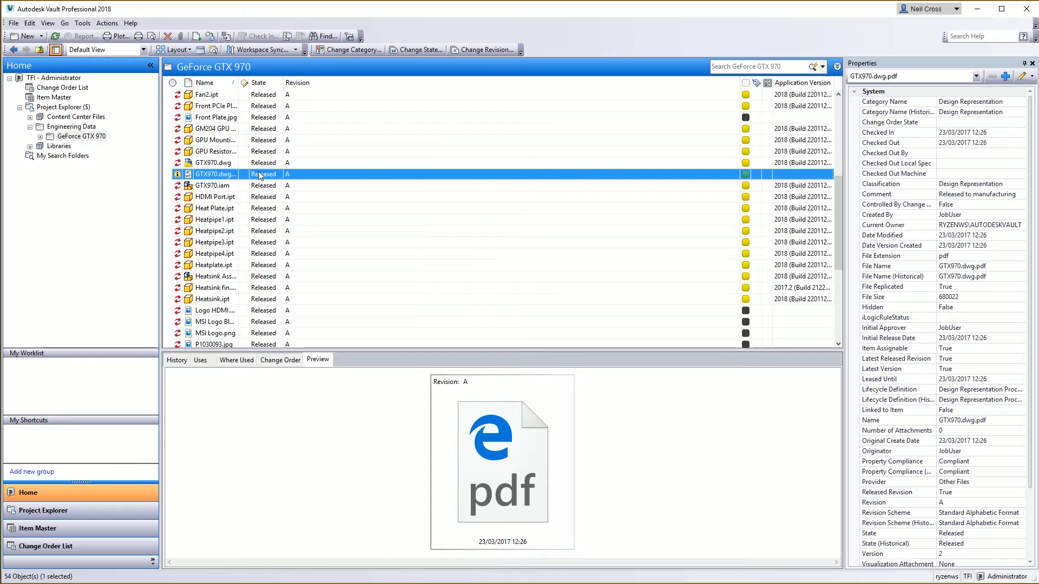
right_click(202, 178)
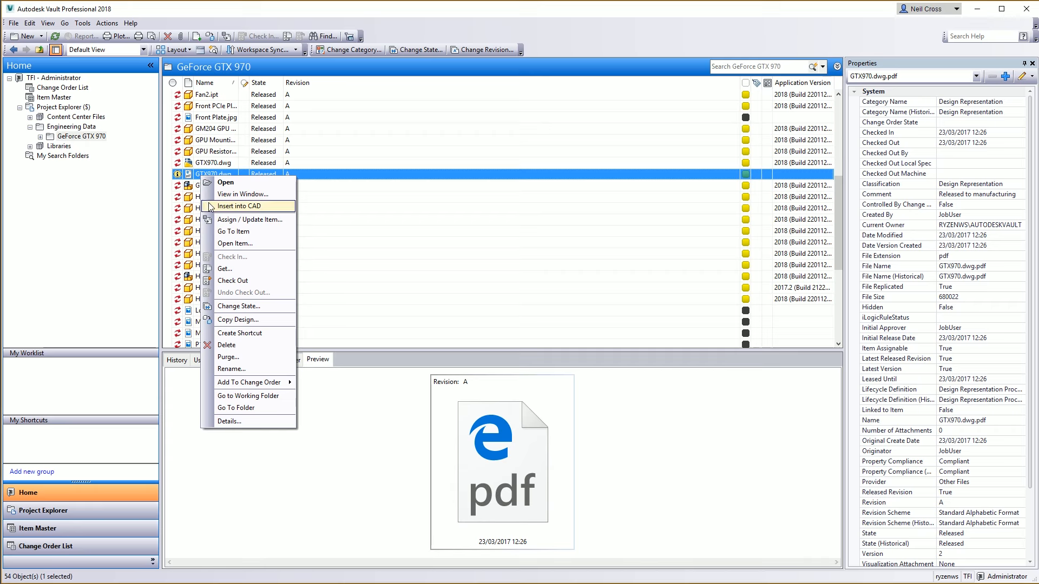
left_click(192, 177)
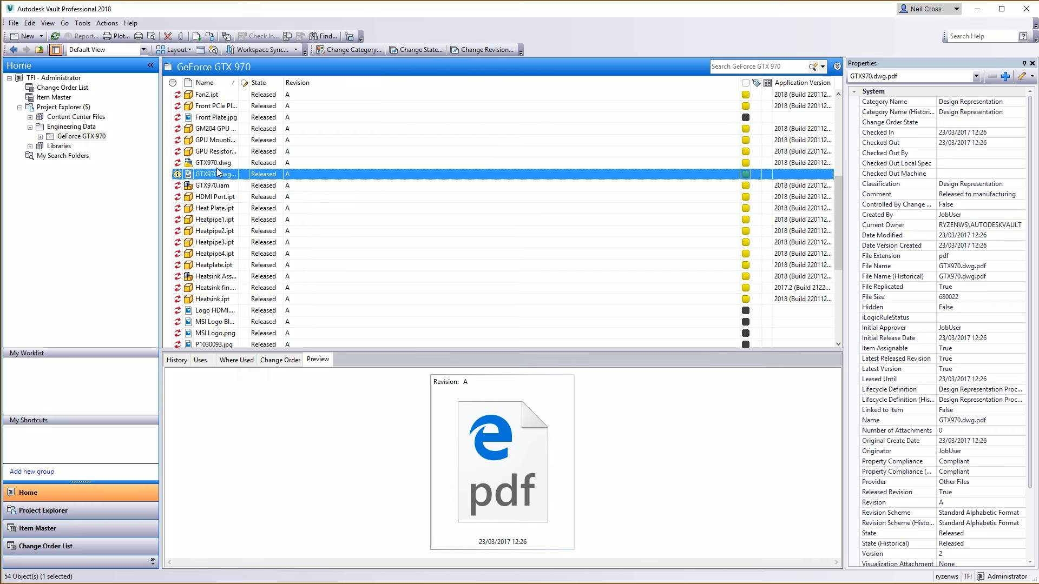
Roll back the last lifecycle state change of GTX970.dwg
left_click(217, 165)
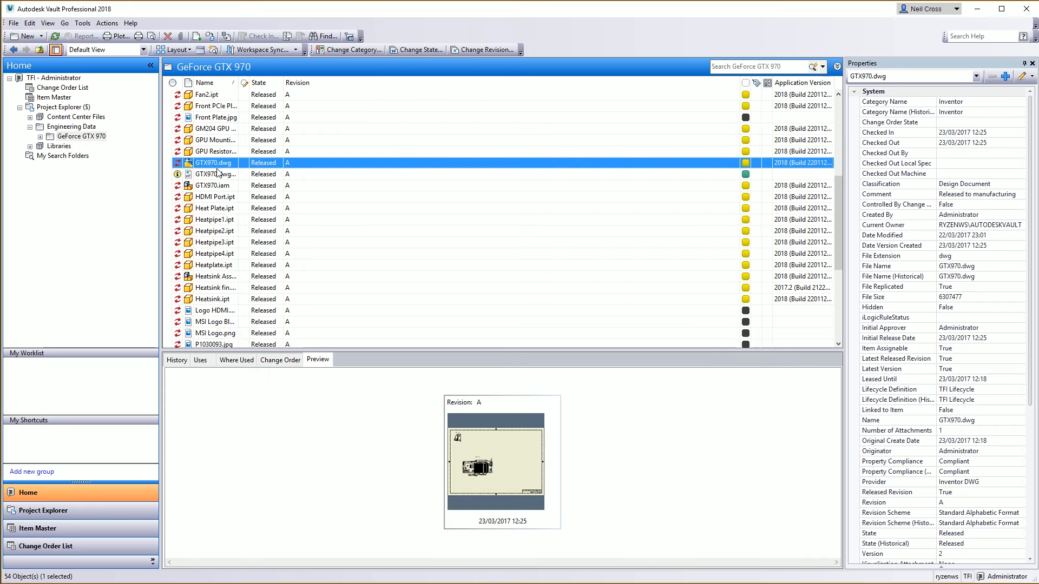
left_click(107, 23)
left_click(144, 127)
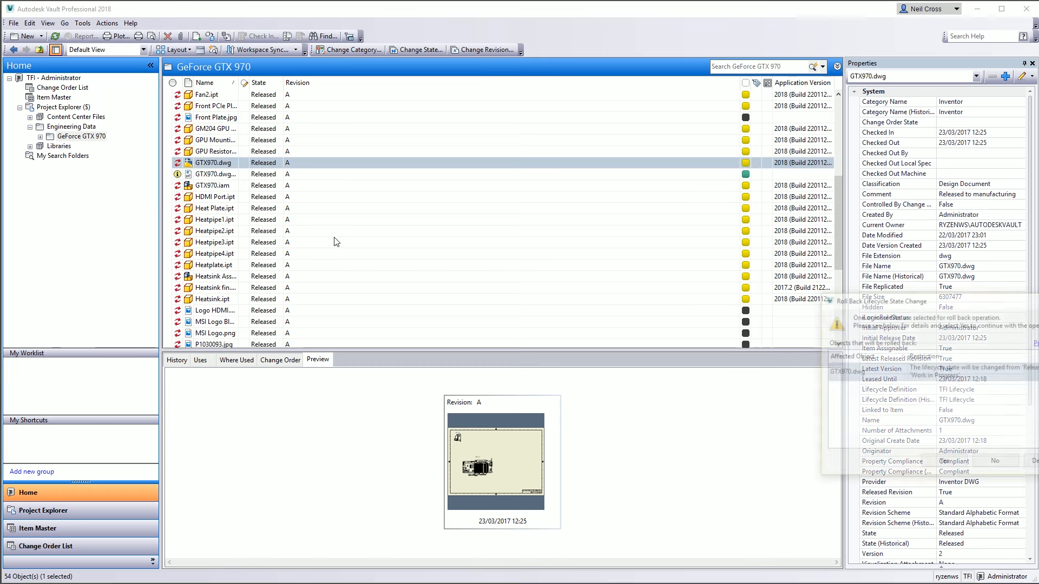
left_click_drag(926, 300, 391, 173)
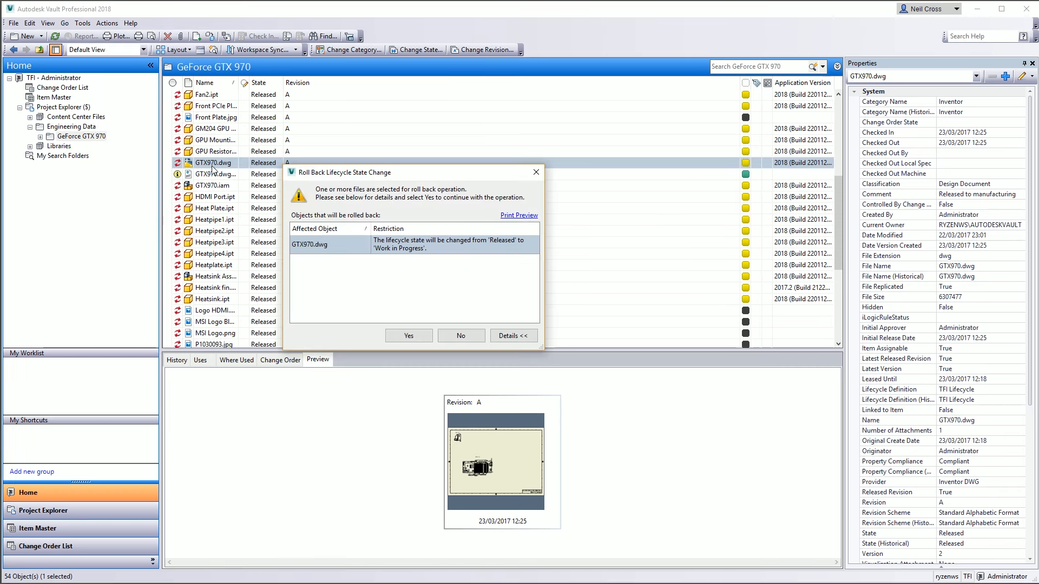
left_click(400, 333)
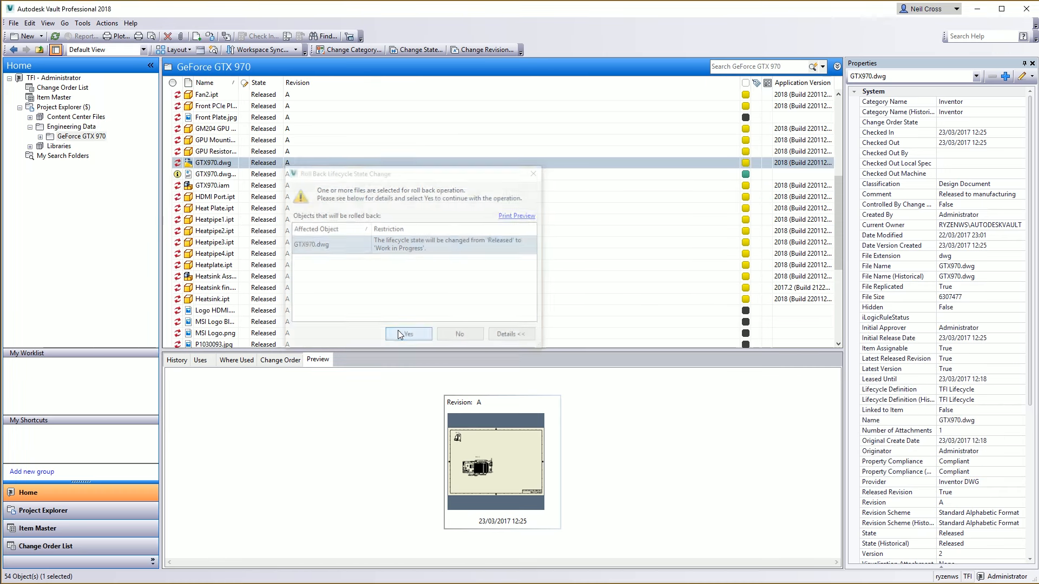
Compare the properties of GTX970.dwg.pdf and GTX970.dwg
left_click(255, 174)
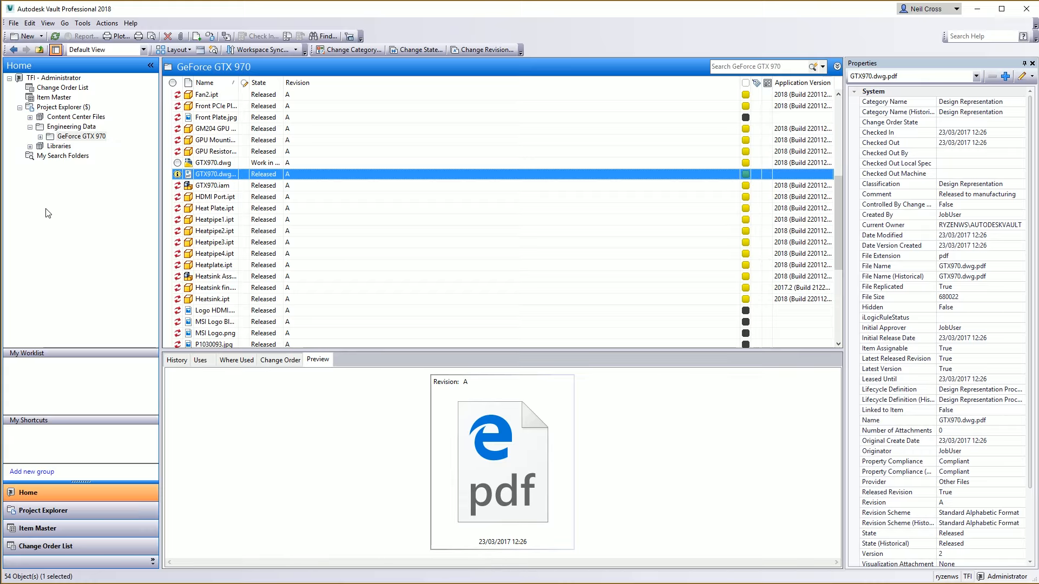
left_click(222, 164)
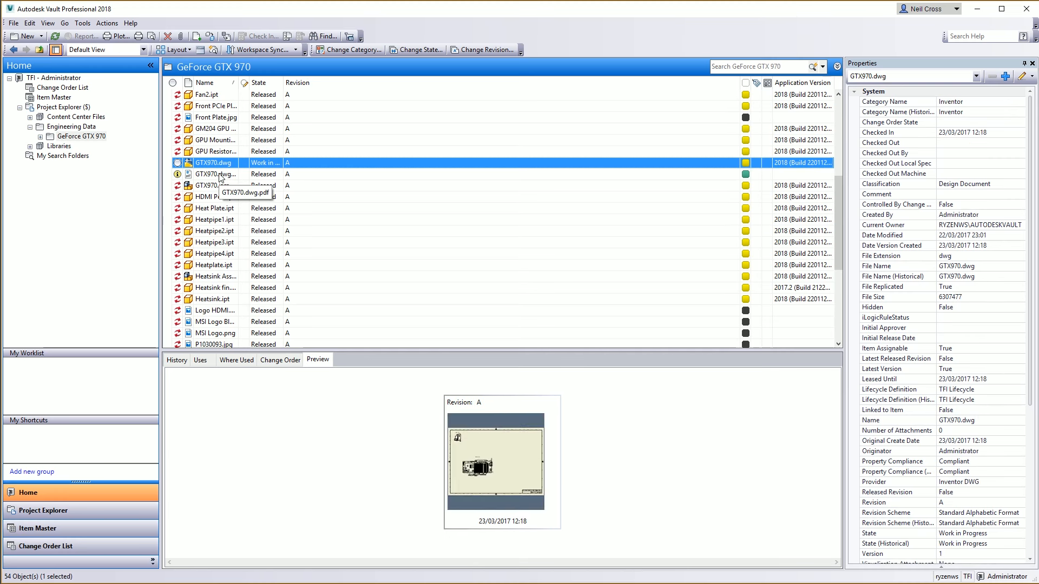
left_click(220, 175)
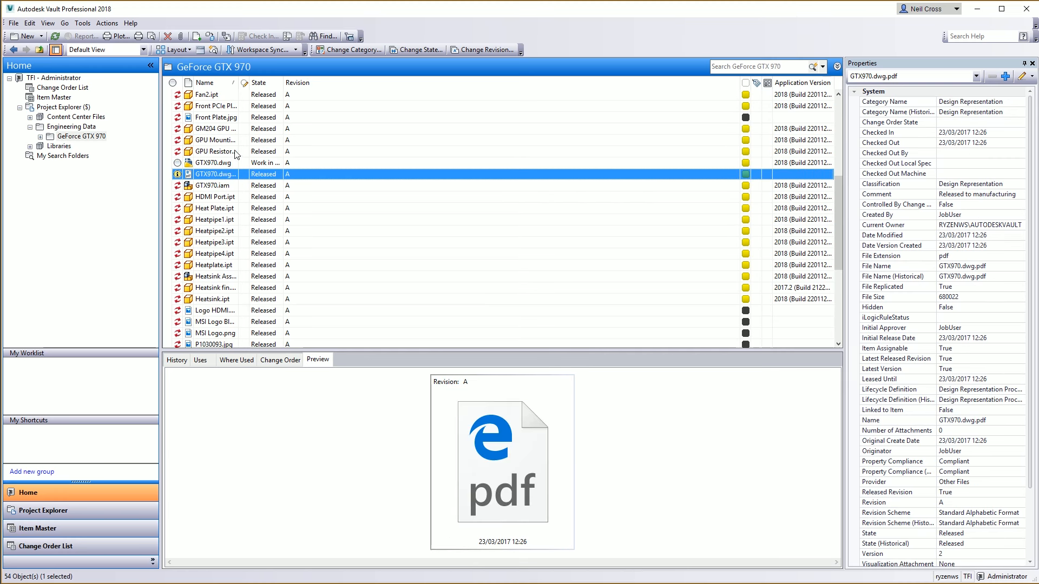
left_click(239, 163)
Change the state of GTX970.dwg to Released without a comment
left_click(417, 50)
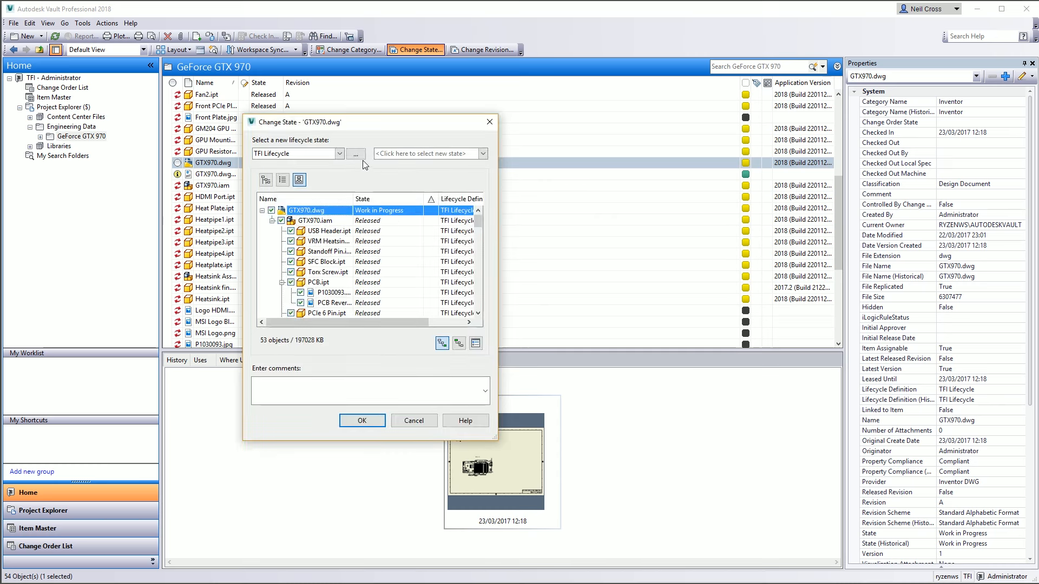
left_click(375, 216)
left_click(382, 229)
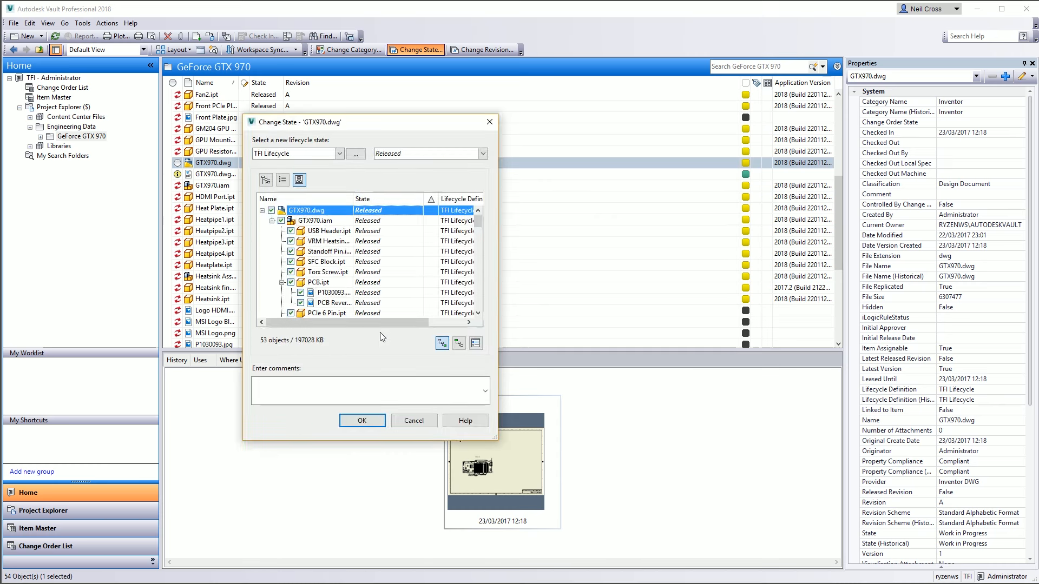
left_click(362, 420)
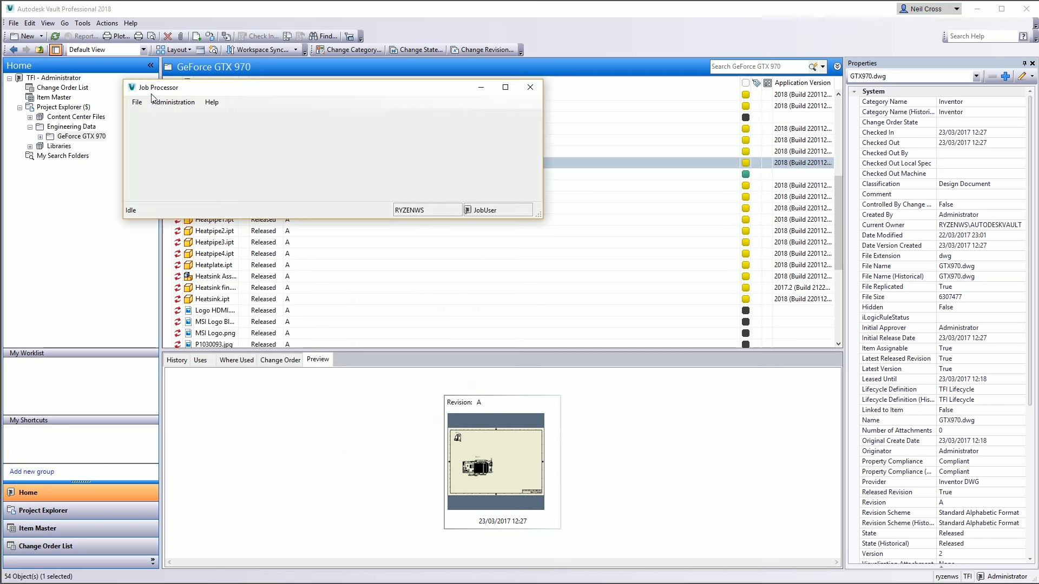
Start processing the queued jobs in the Job Processor again
left_click(137, 103)
left_click(142, 115)
left_click(138, 102)
left_click(145, 126)
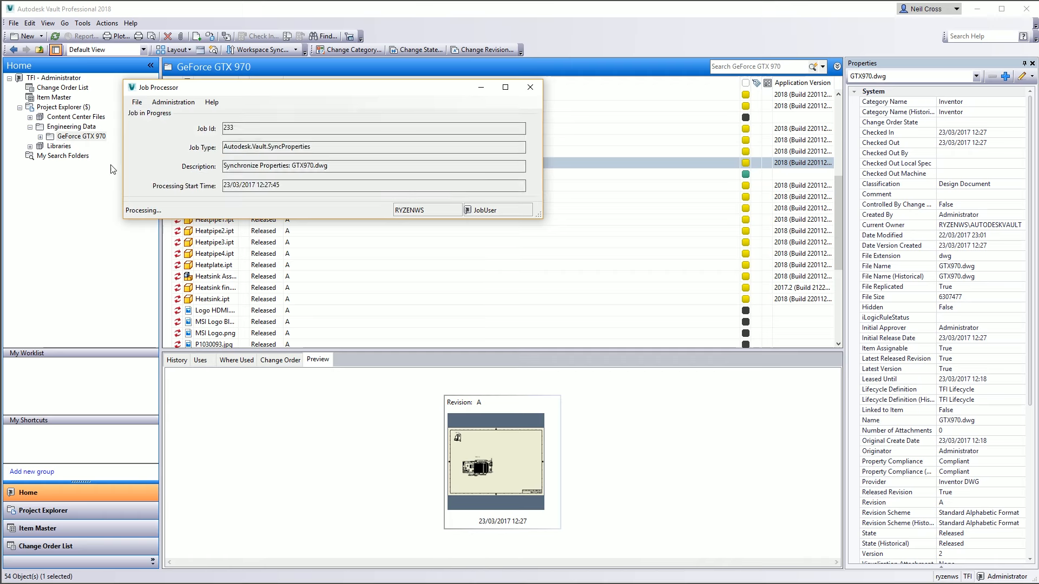
left_click(110, 168)
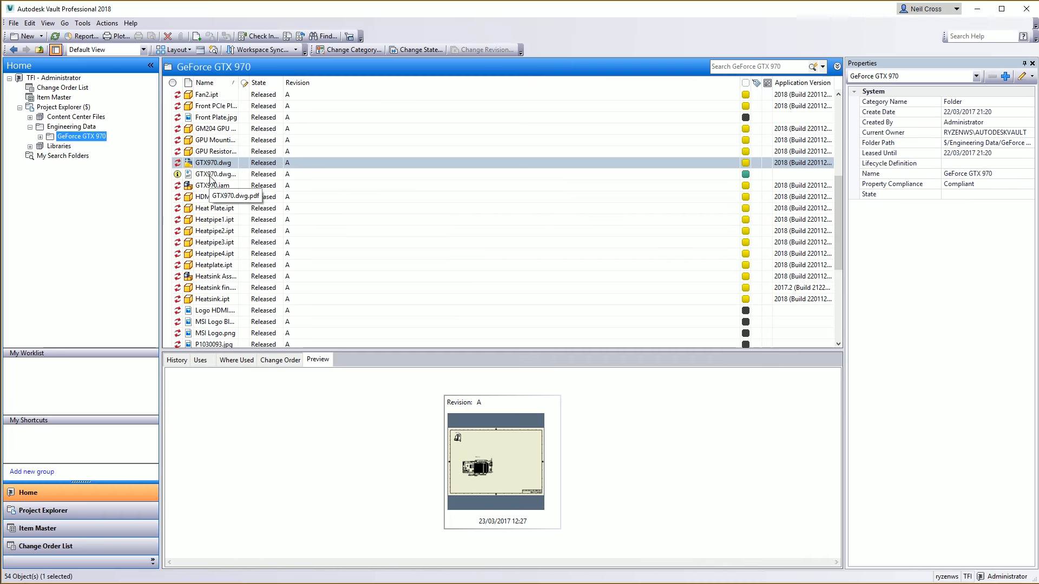
Get GTX970.dwg.pdf from the vault
left_click(212, 174)
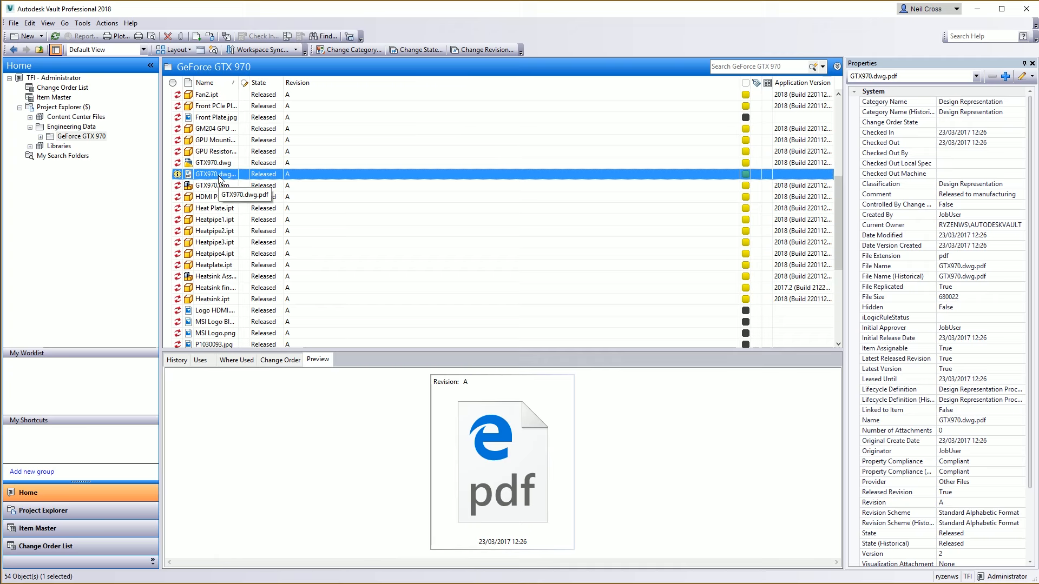
right_click(219, 179)
left_click(260, 270)
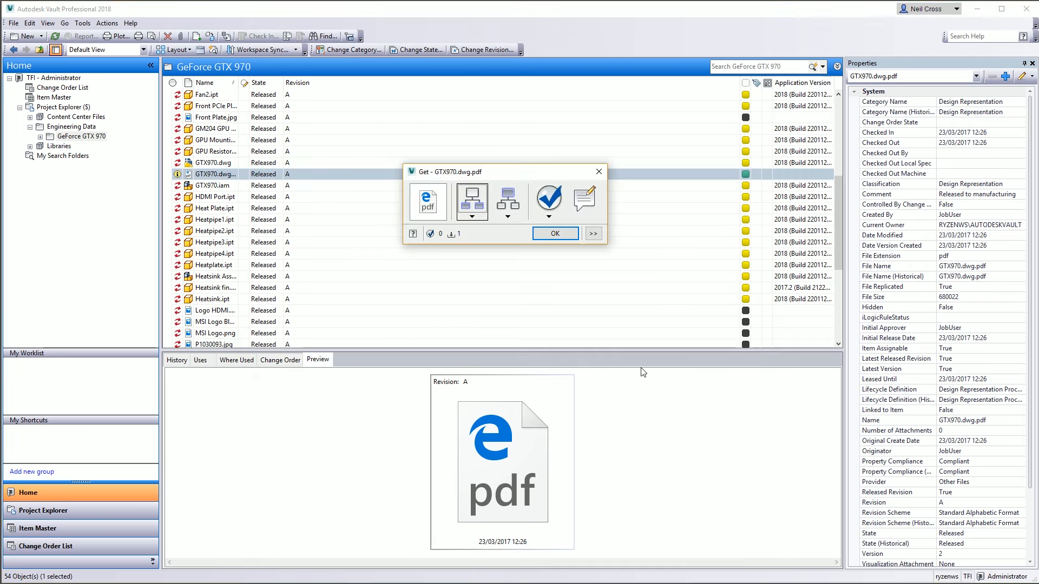
left_click(537, 237)
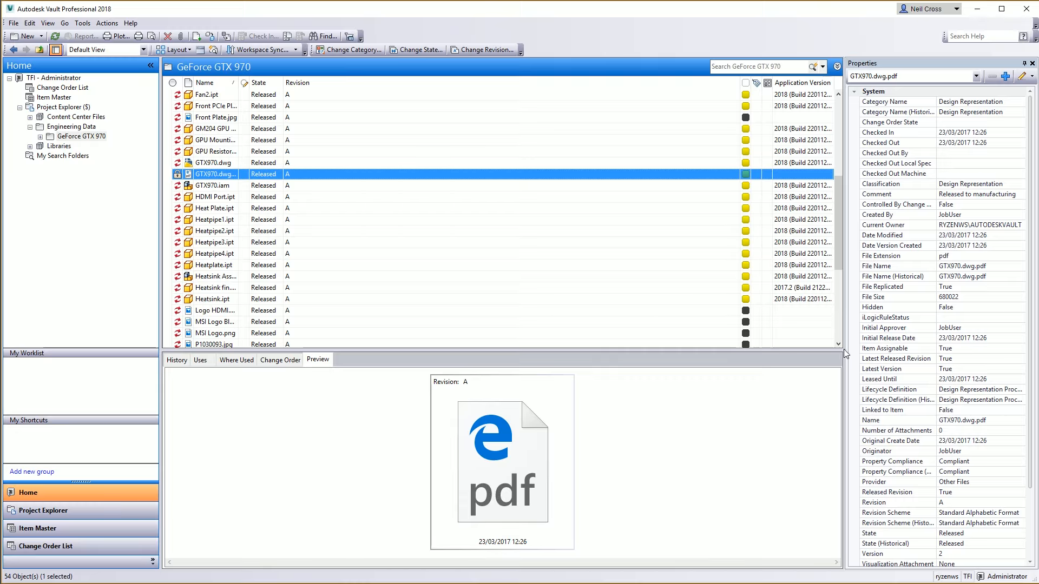
Review the lifecycle definition of the PDF and compare it with the drawing
left_click(911, 390)
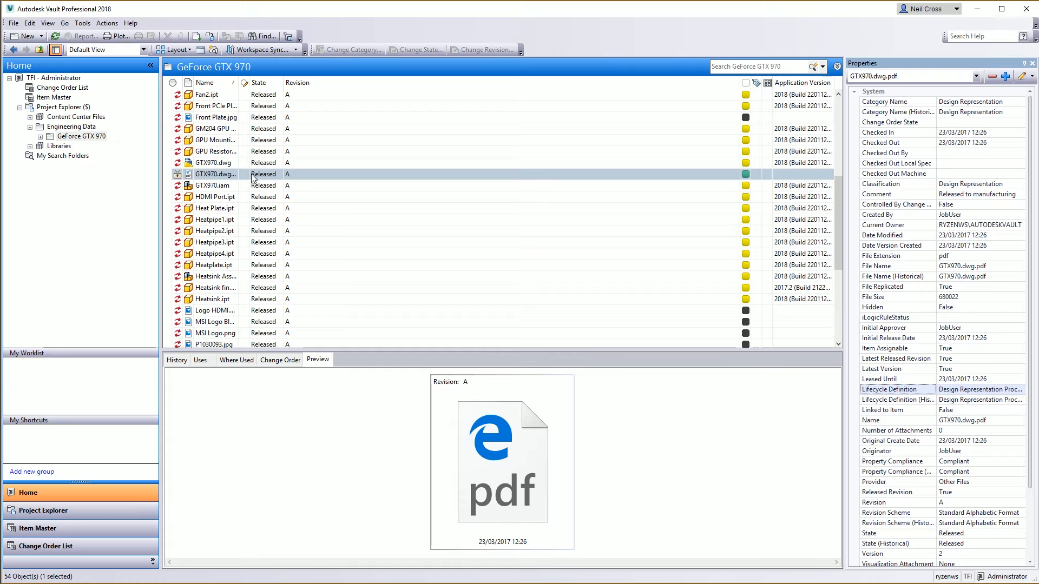
left_click(210, 174)
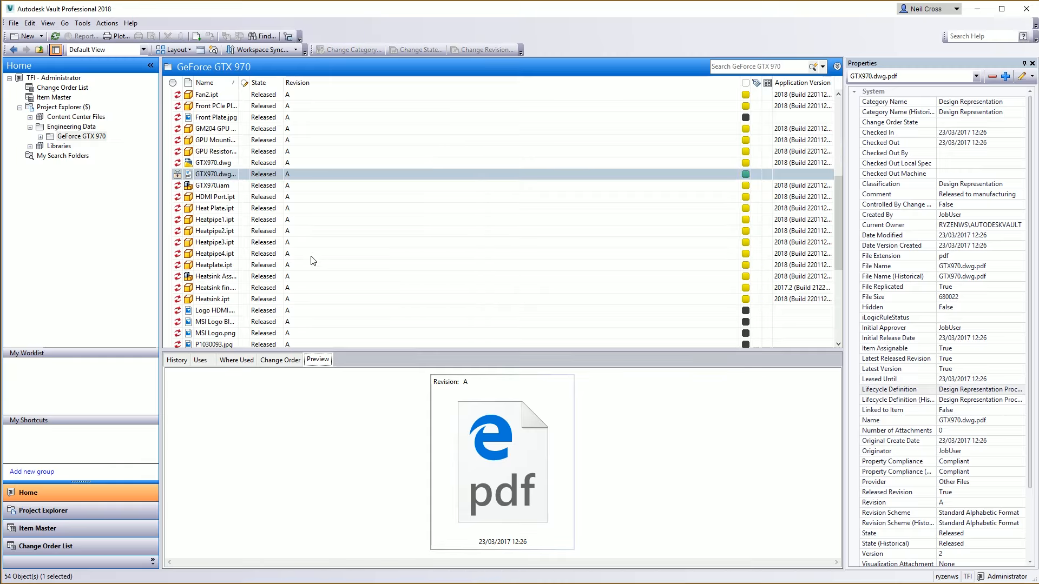
left_click(203, 165)
left_click(203, 175)
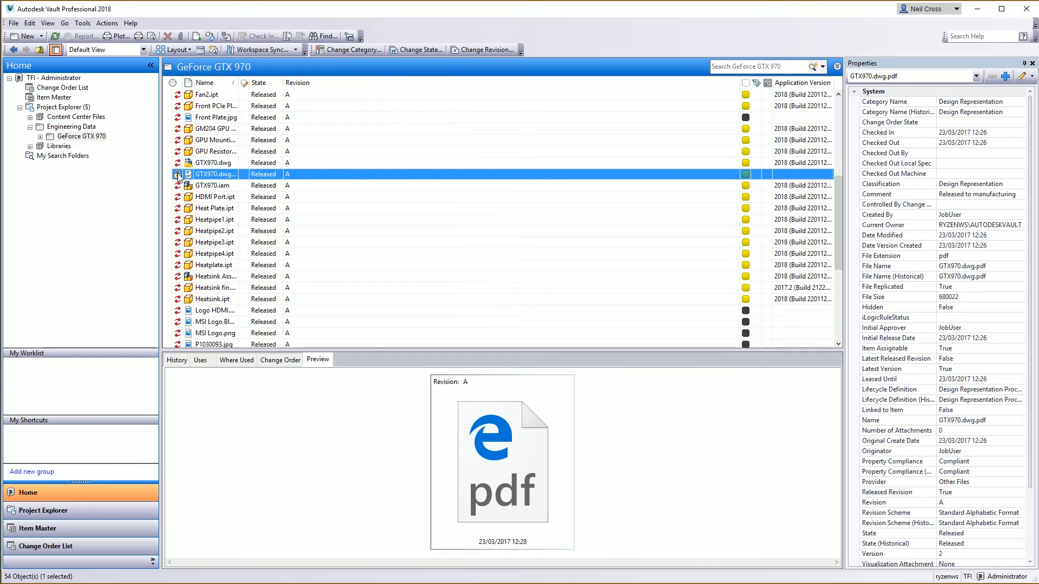
mouse_move(178, 174)
Change the state of GTX970.dwg and its attached PDF to Work in Progress
left_click(205, 162)
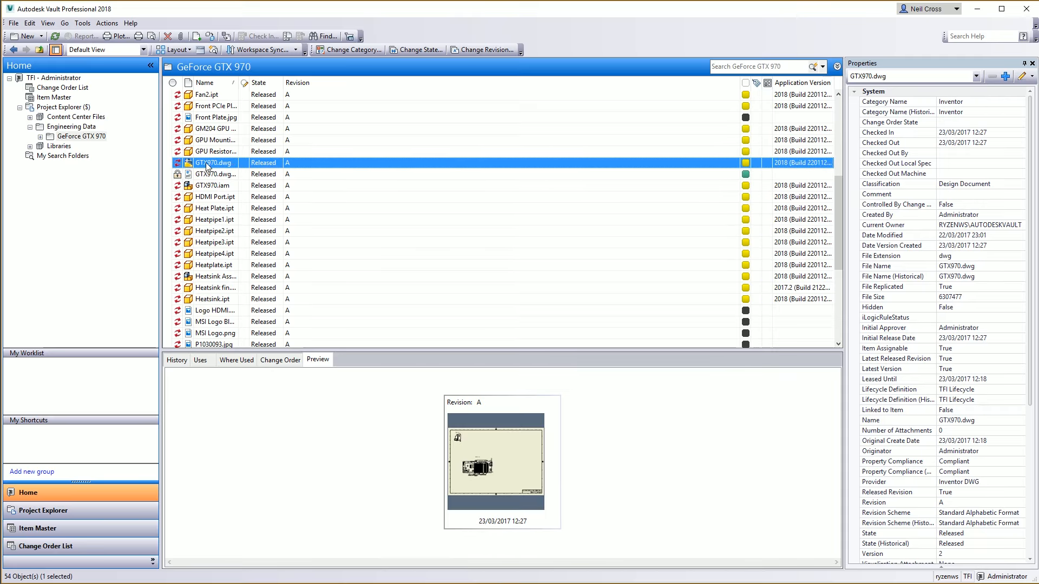
left_click(416, 49)
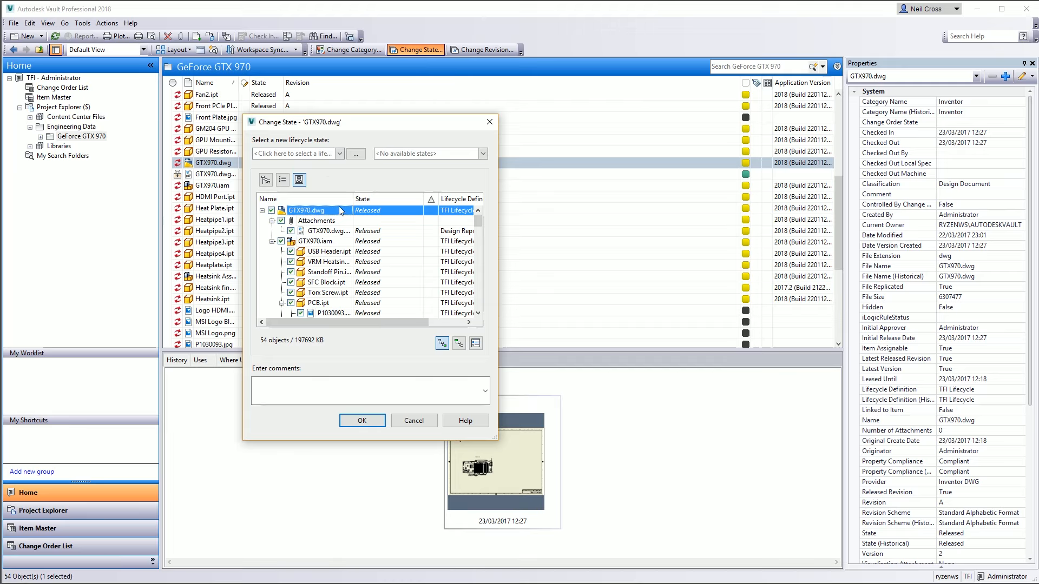
left_click(476, 343)
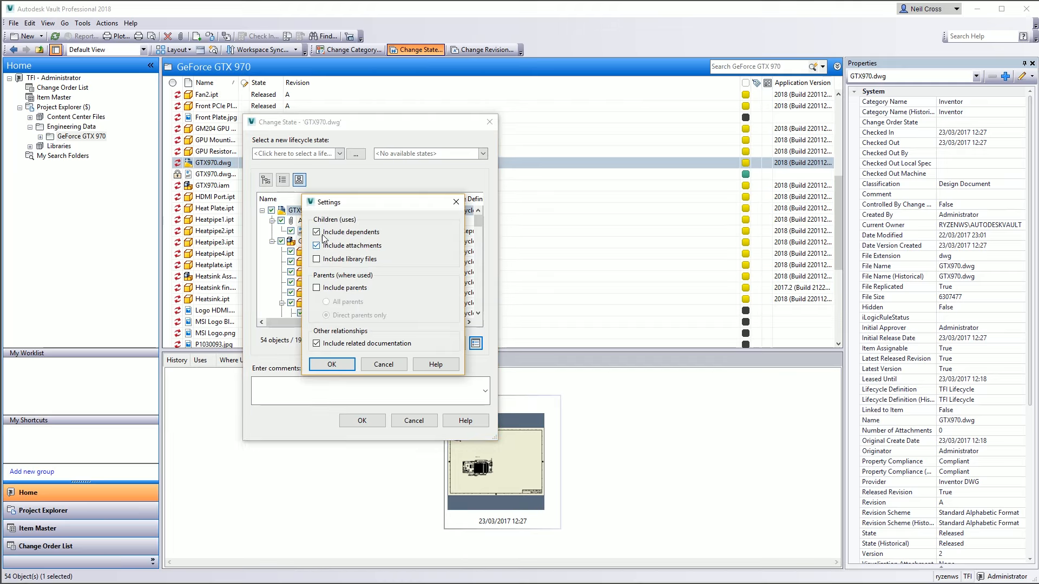
left_click(384, 364)
left_click(377, 212)
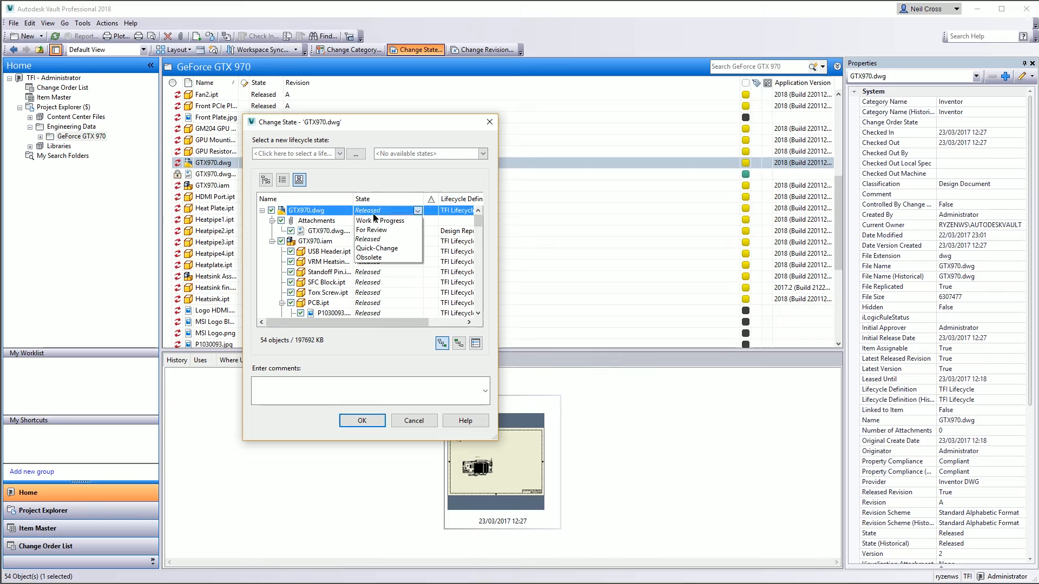
left_click(379, 221)
left_click(381, 231)
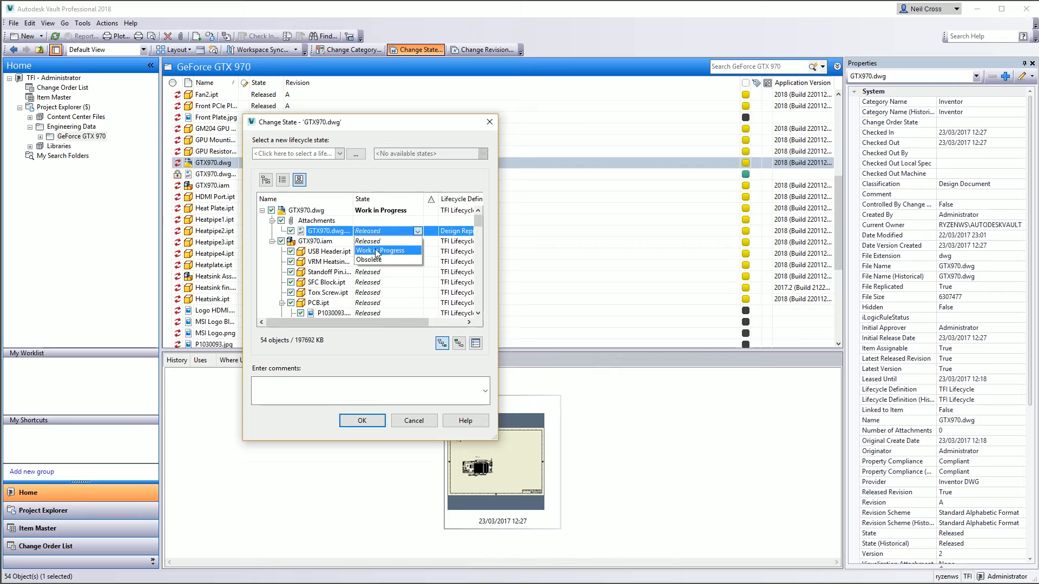
left_click(382, 241)
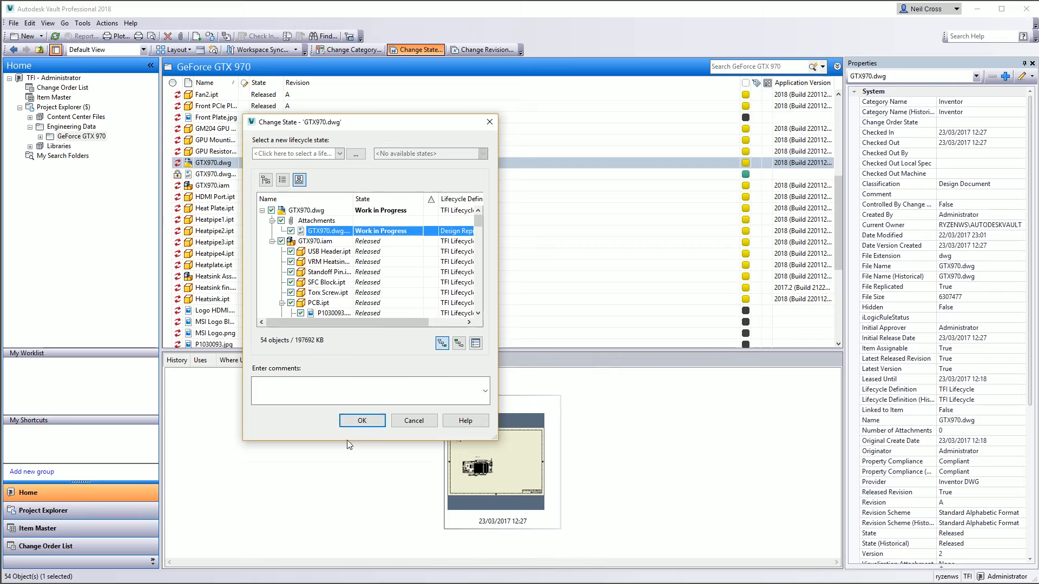
left_click(360, 421)
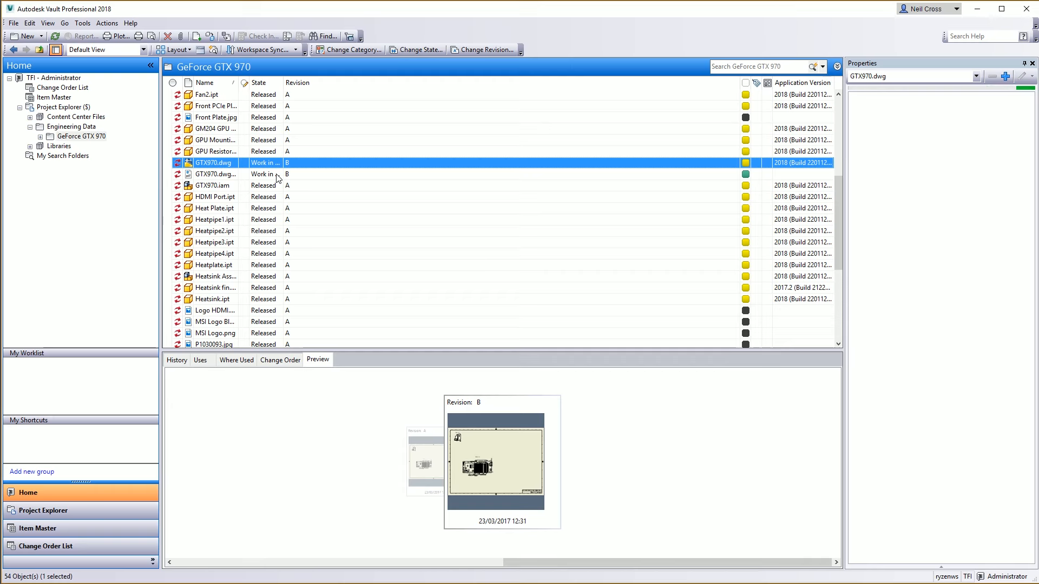
Widen the file list columns and review the Change State restrictions for GTX970.dwg without applying them
left_click_drag(282, 83, 302, 83)
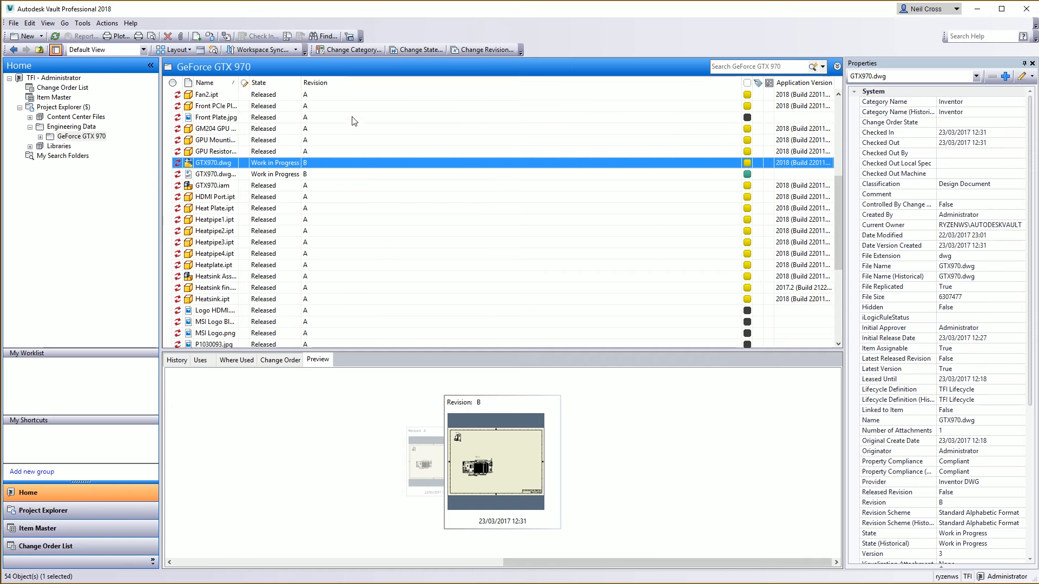
left_click(421, 50)
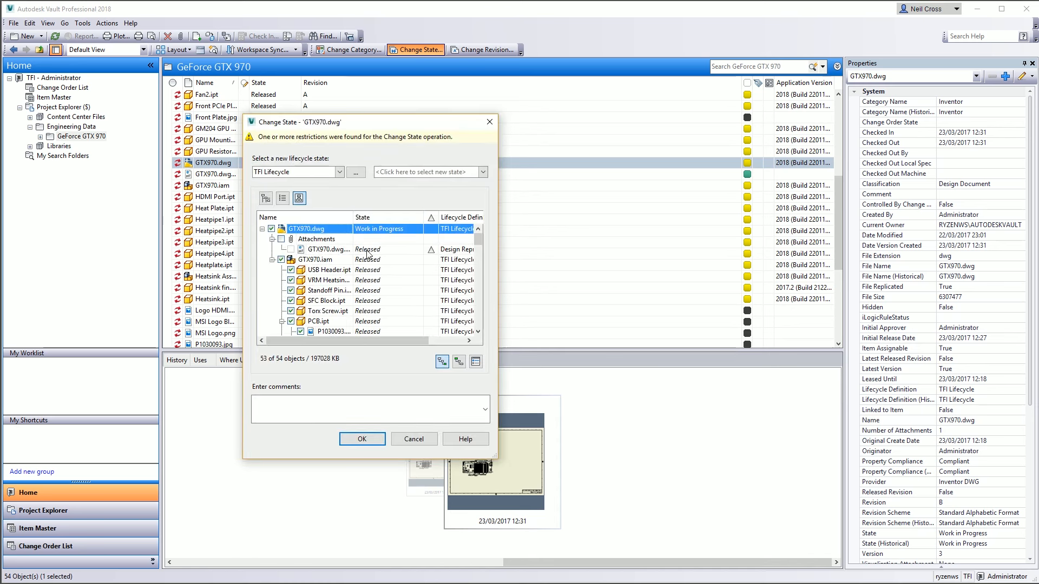
left_click_drag(476, 241, 476, 277)
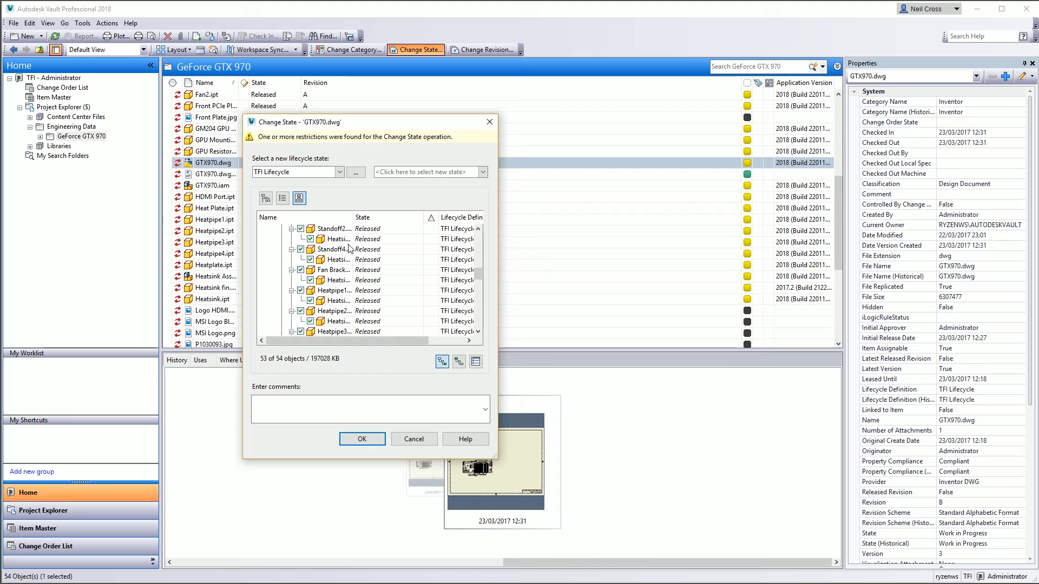
left_click(415, 436)
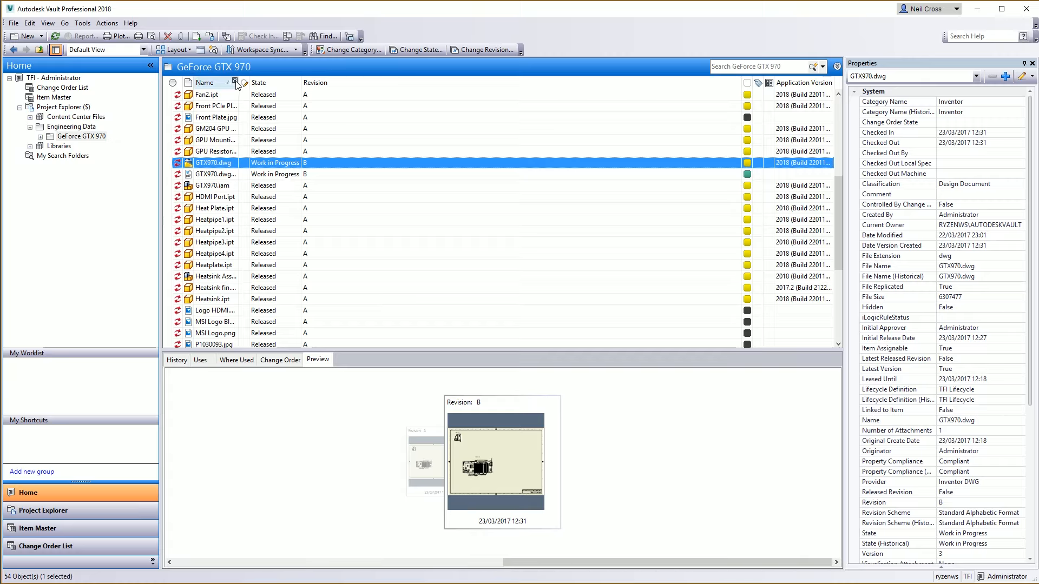
left_click_drag(238, 82, 288, 85)
left_click(238, 174)
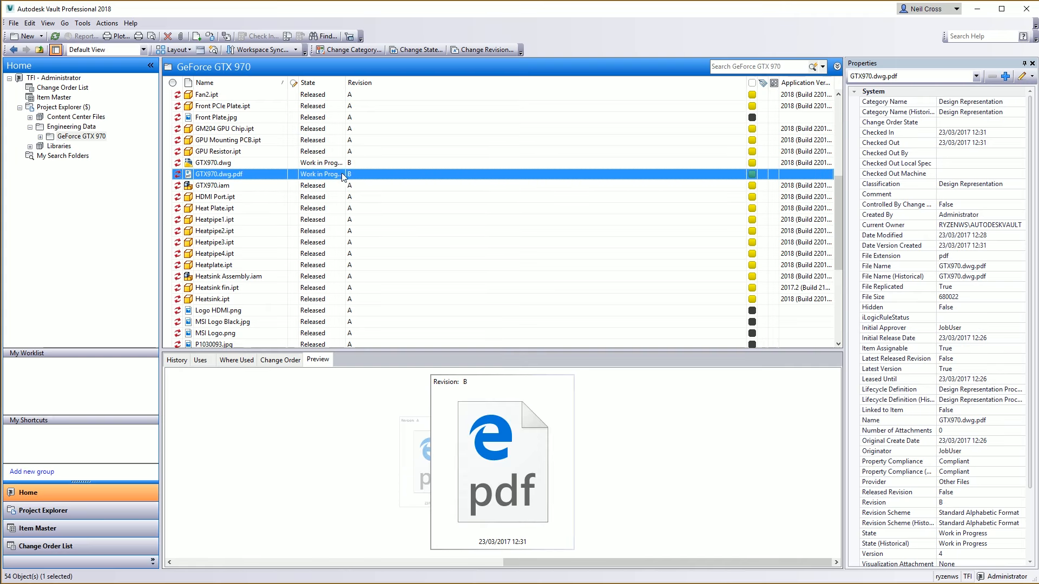
Read the Vault 2018 What's New help page sections on PDF publishing, Copy Design improvements and new administrator roles
scroll(267, 250, "down", 3)
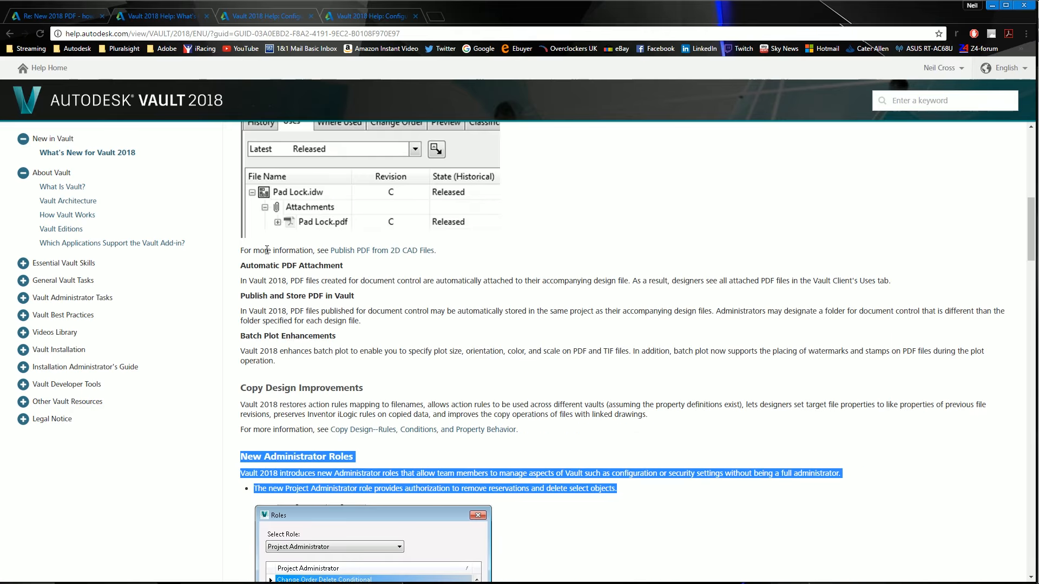
scroll(267, 250, "down", 2)
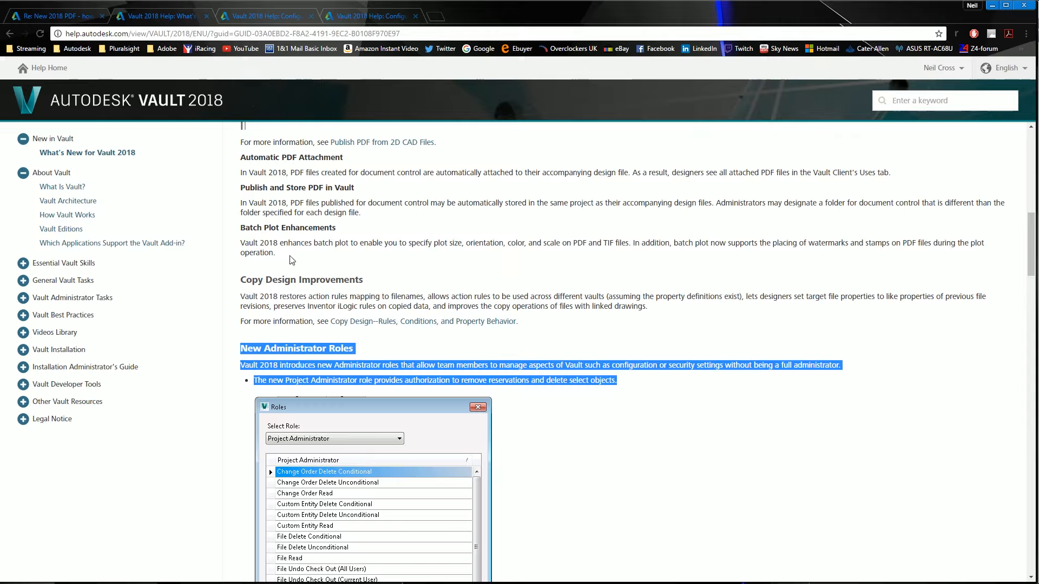
mouse_move(571, 243)
left_mouse_down()
mouse_move(601, 243)
mouse_move(592, 243)
left_mouse_up()
left_click(296, 316)
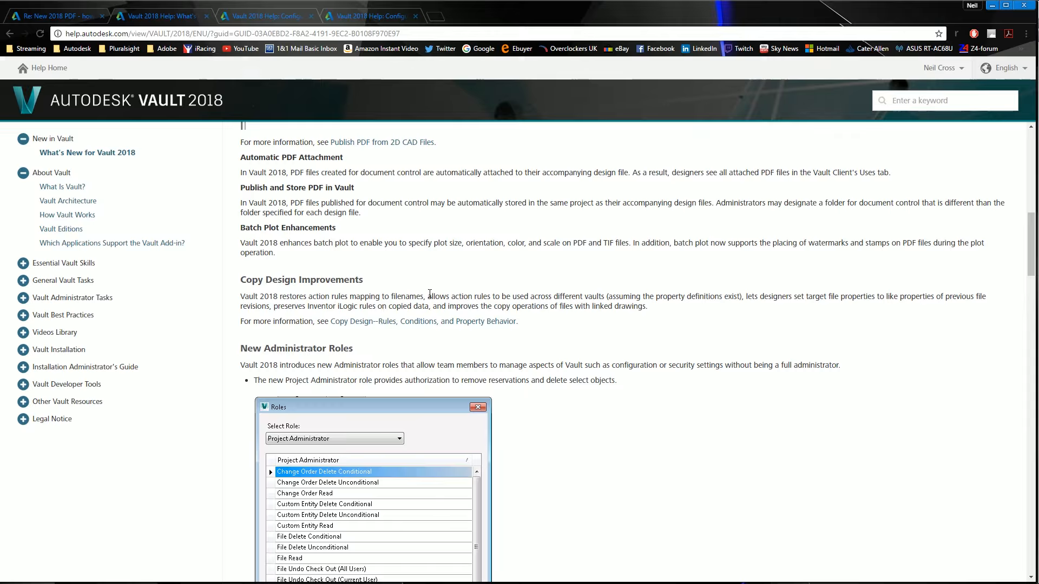
left_click_drag(430, 297, 609, 297)
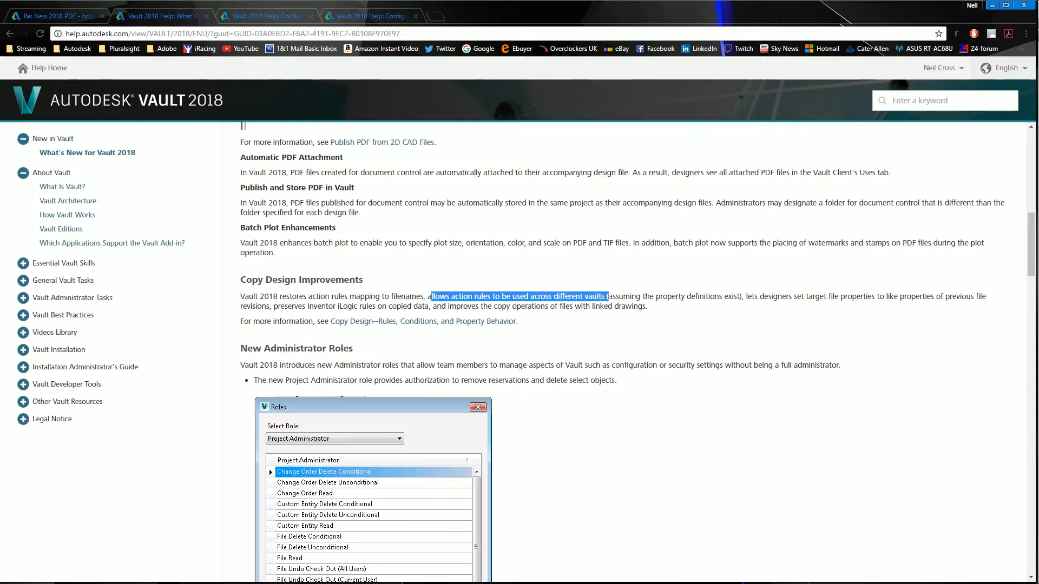
left_click_drag(427, 297, 606, 294)
left_click_drag(606, 299, 428, 296)
left_click(435, 297)
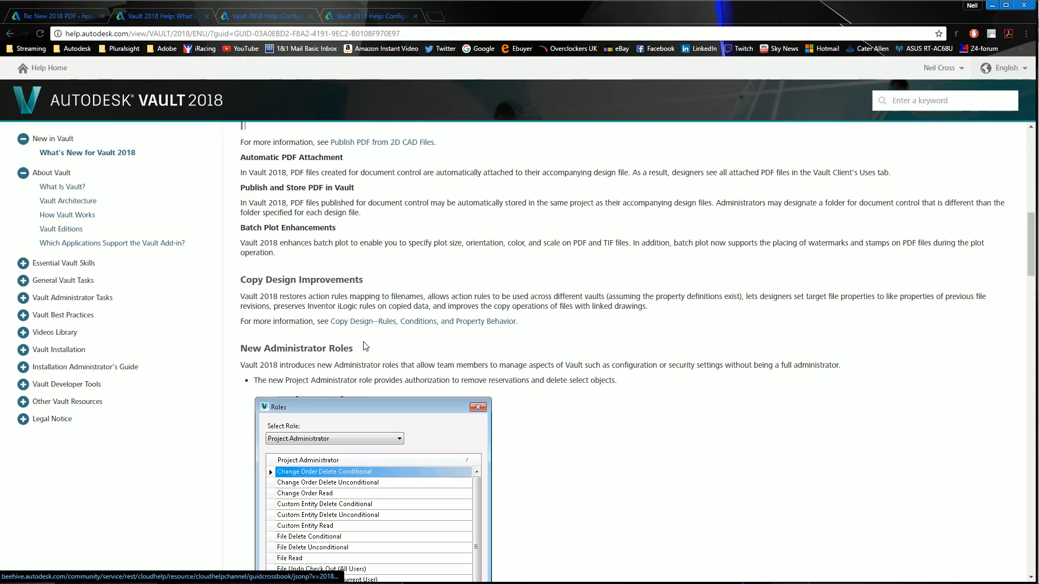
scroll(367, 346, "down", 2)
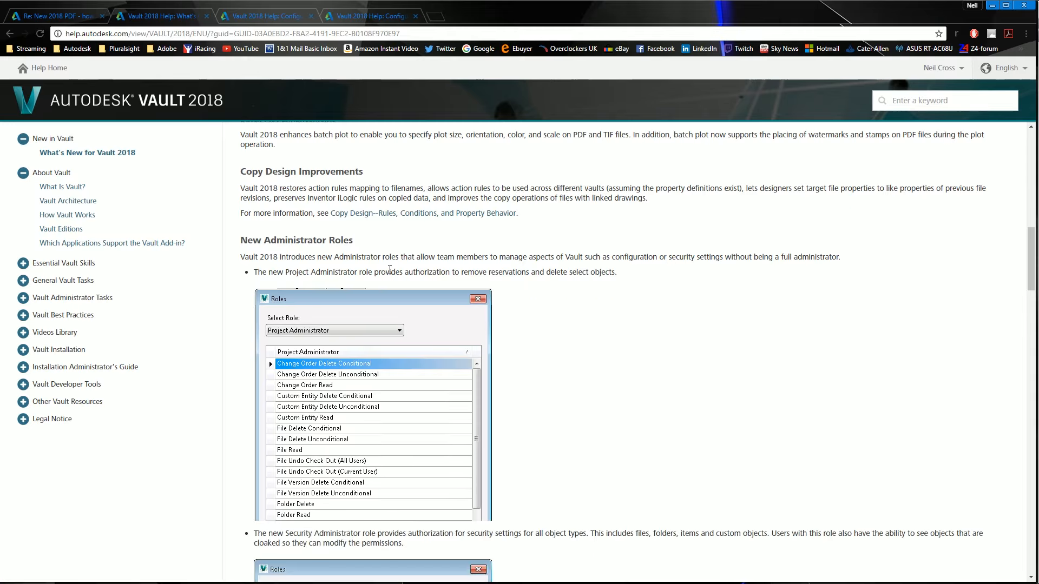
scroll(399, 332, "down", 3)
scroll(397, 346, "up", 2)
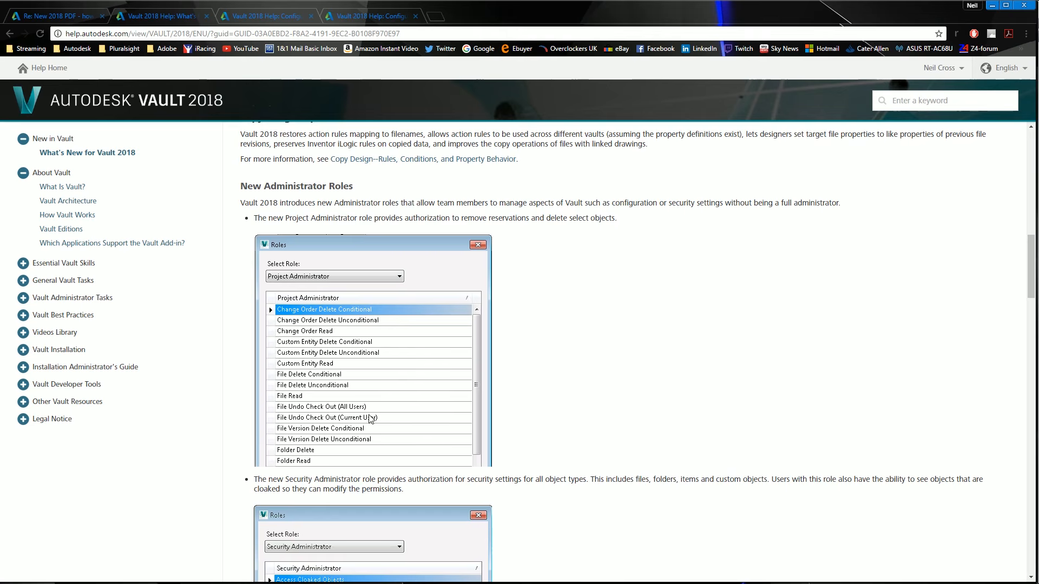
Return to Vault, open the Roles list in Global Settings and compare the Administrator and Security Administrator role permissions
left_click(376, 583)
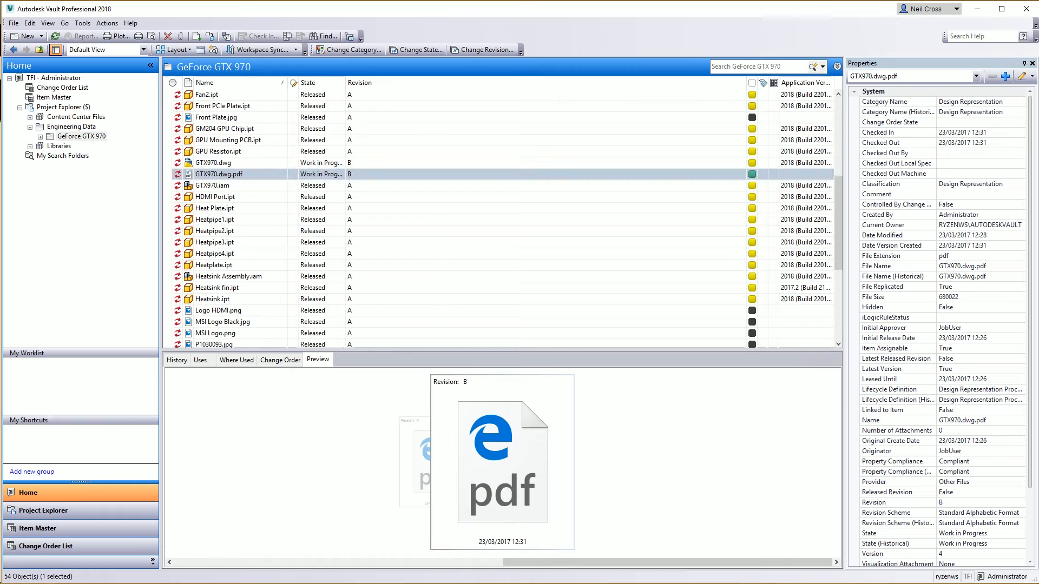
left_click(80, 23)
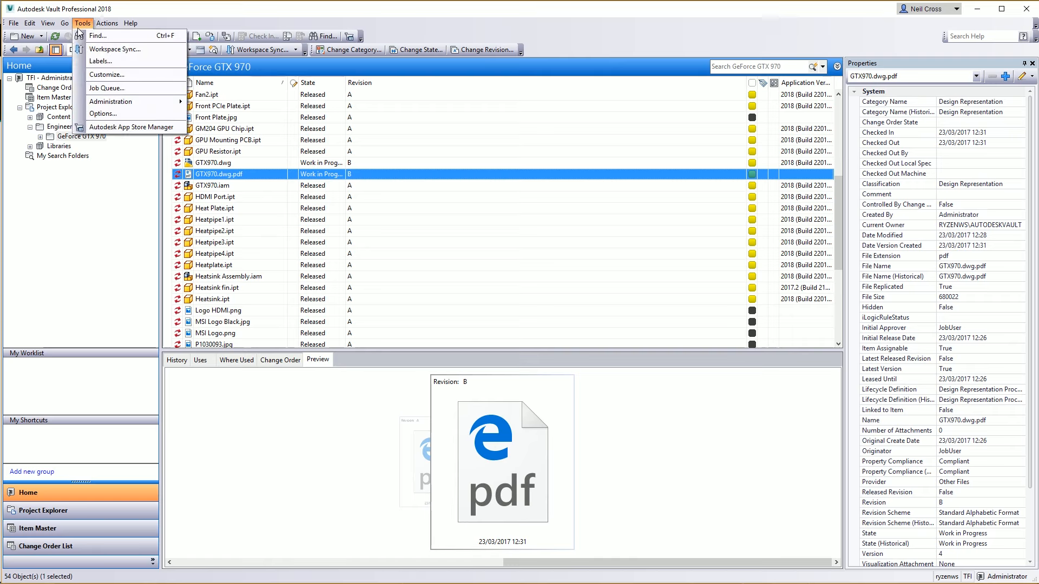
mouse_move(120, 106)
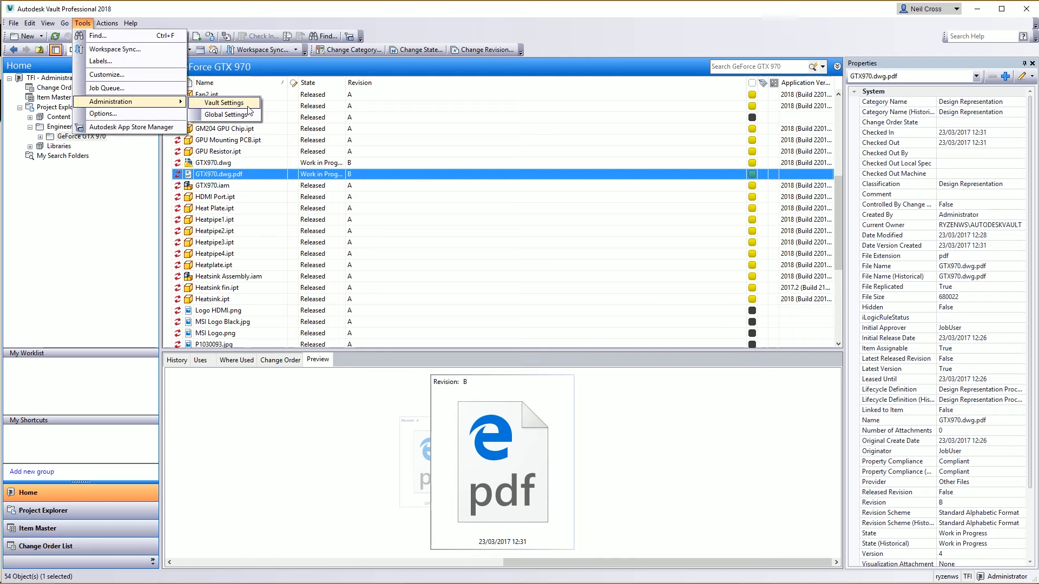
left_click(226, 115)
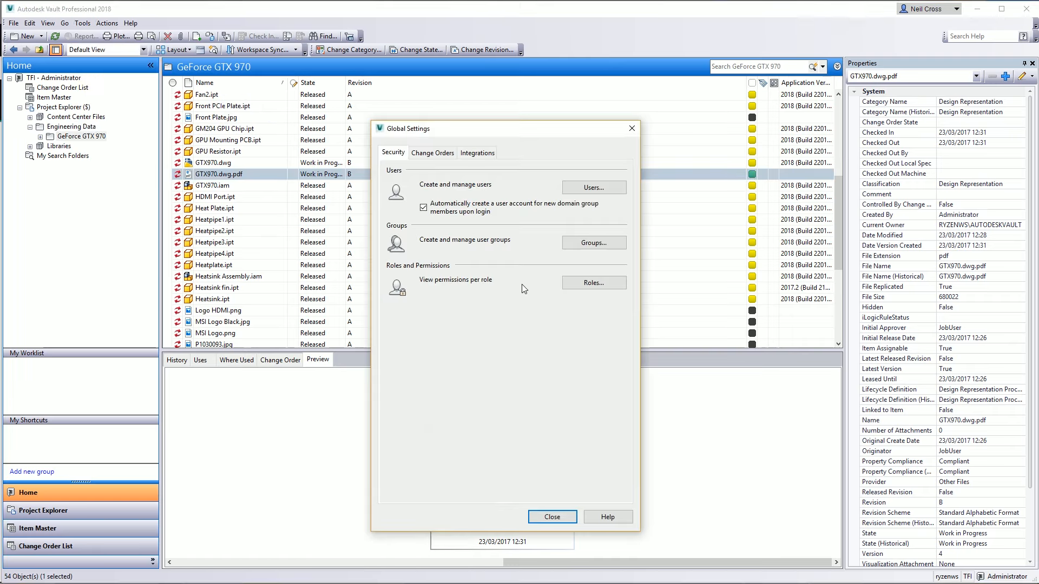
left_click(593, 283)
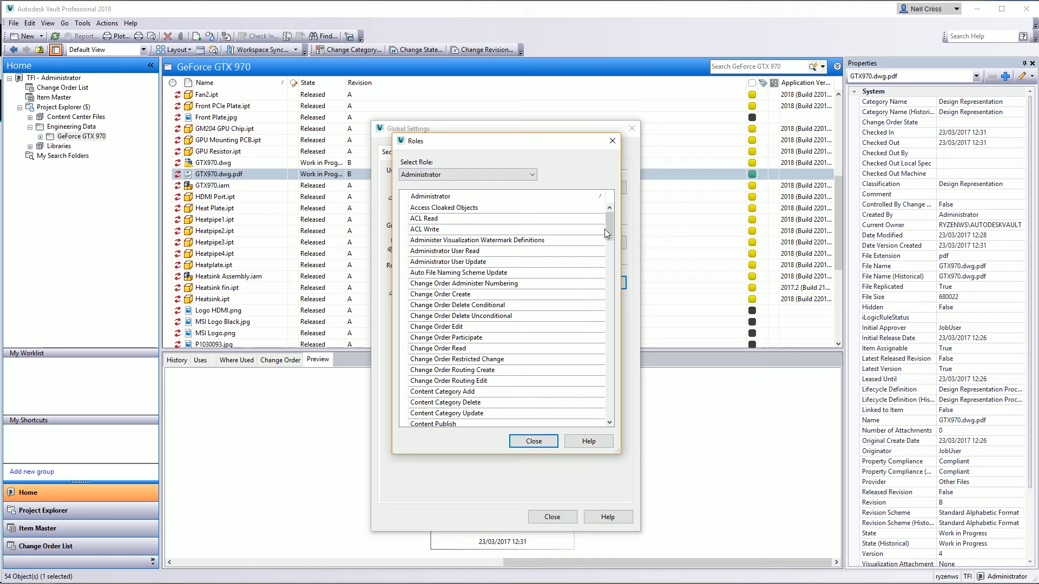
left_click_drag(609, 231, 614, 209)
left_click(529, 173)
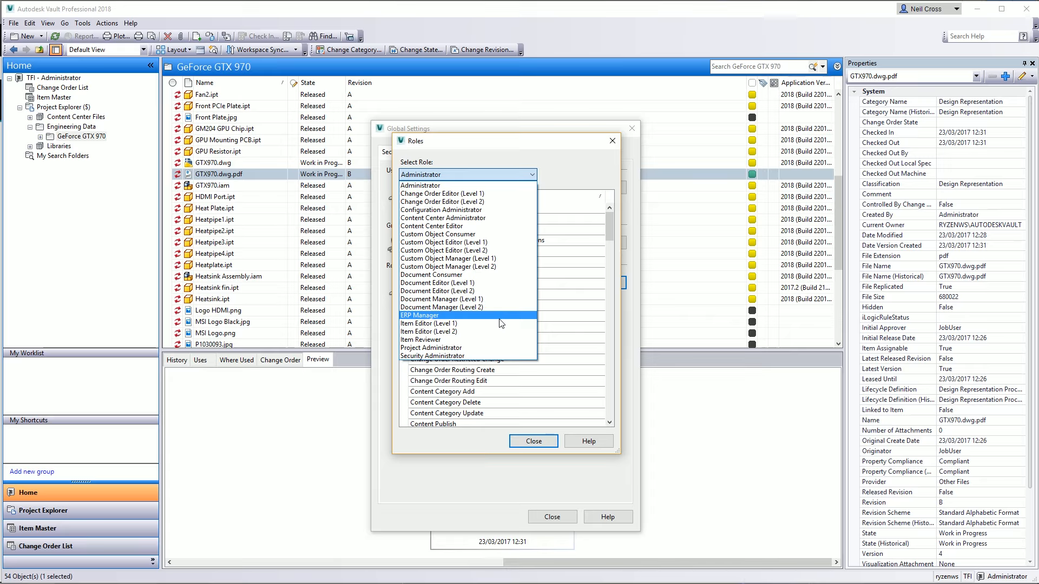
left_click(468, 152)
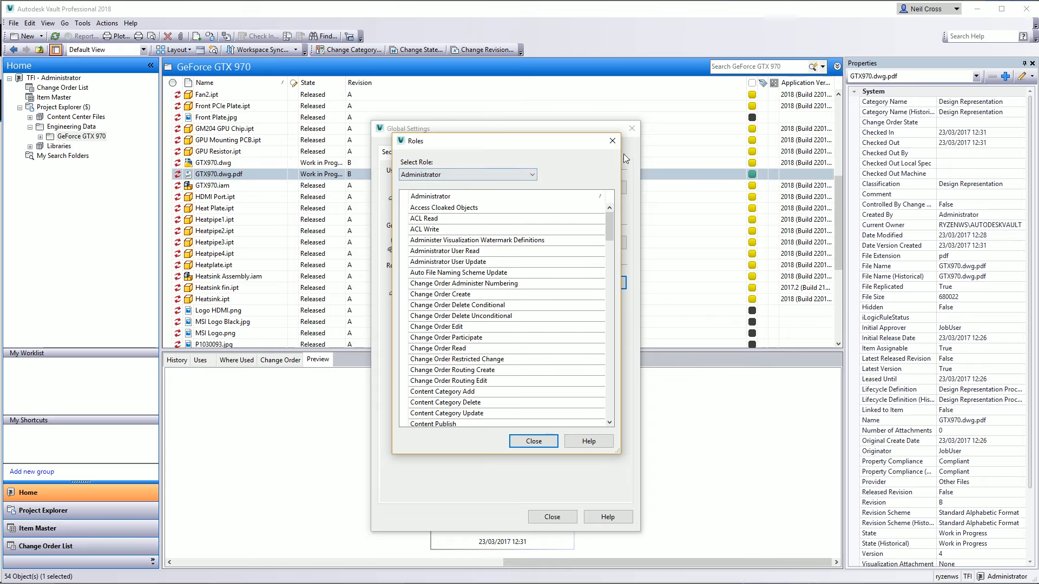
left_click(495, 174)
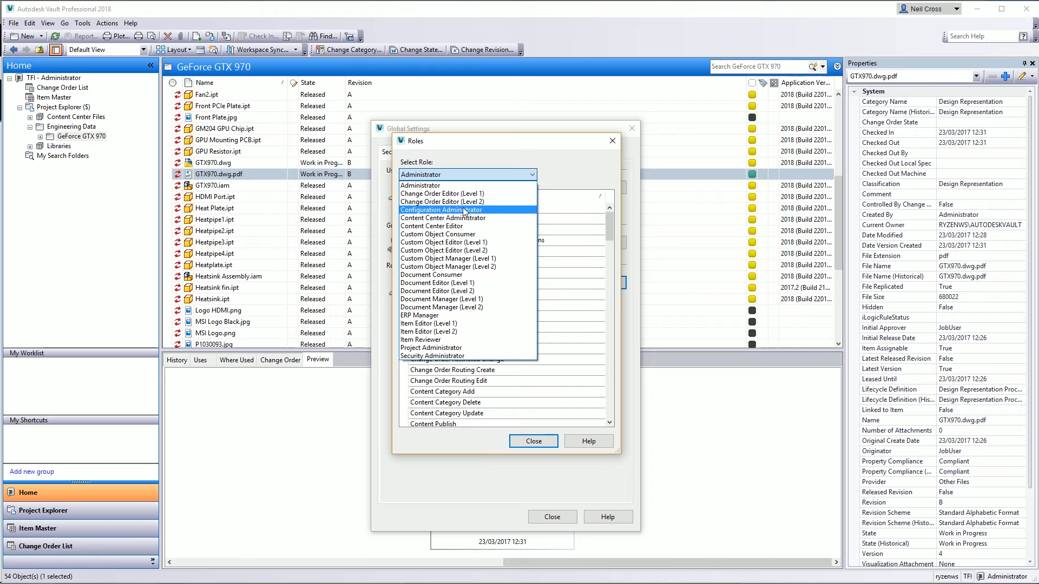
left_click(430, 356)
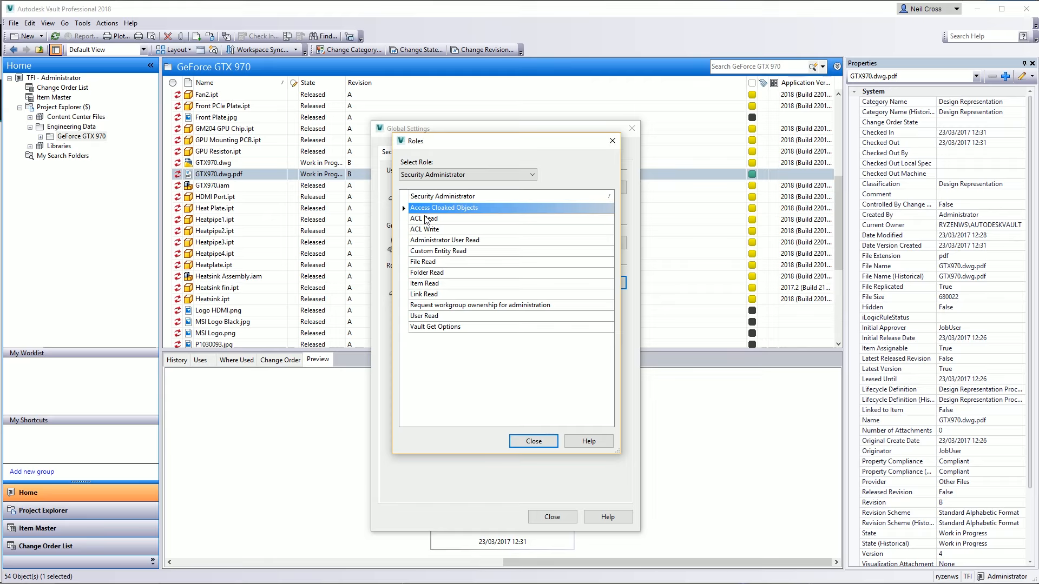
left_click(470, 180)
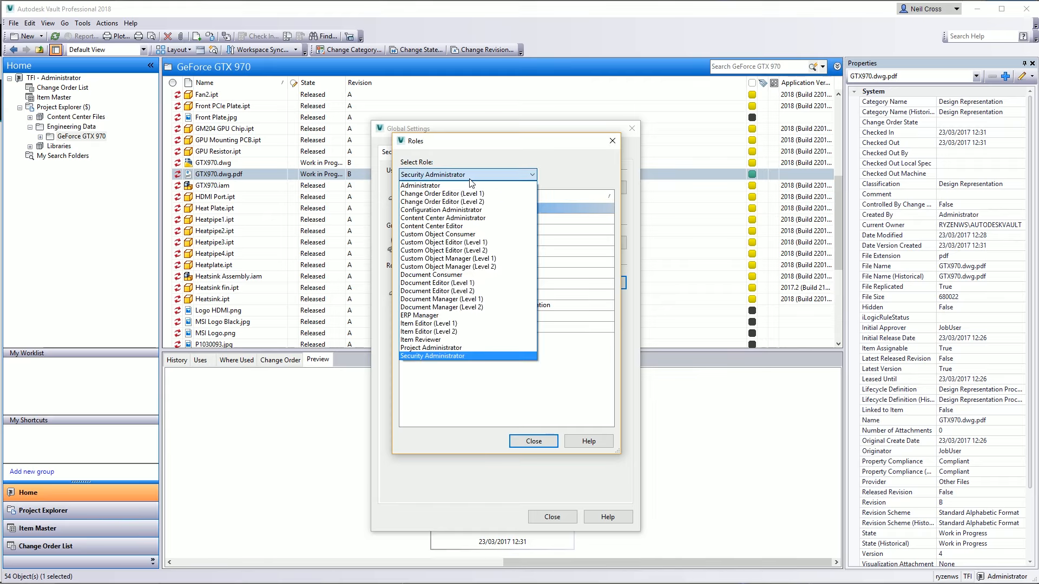
left_click(453, 187)
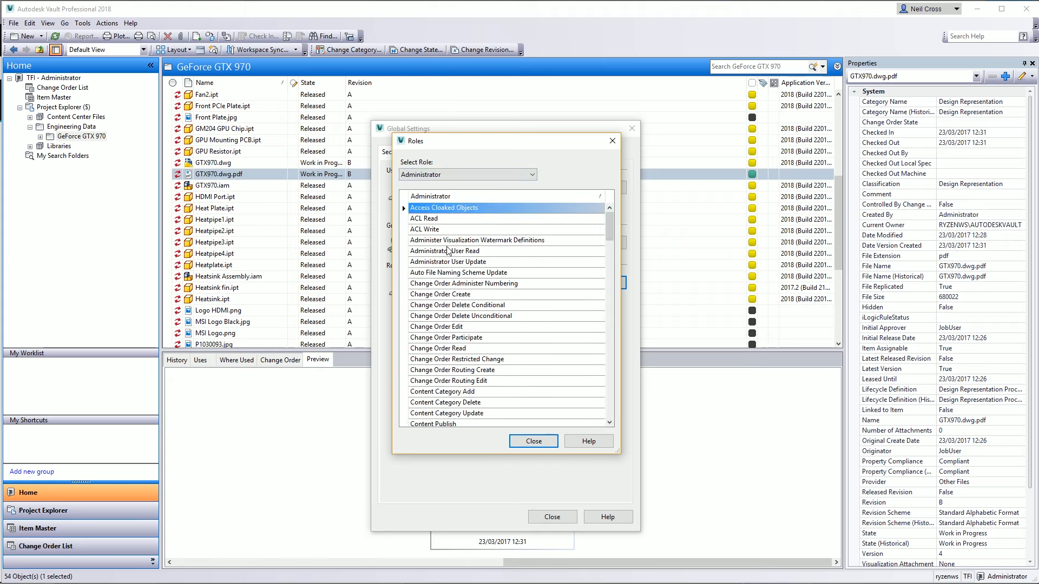
Browse the Administrator role's permissions list and close the Roles dialog
left_click(447, 262)
left_click(445, 327)
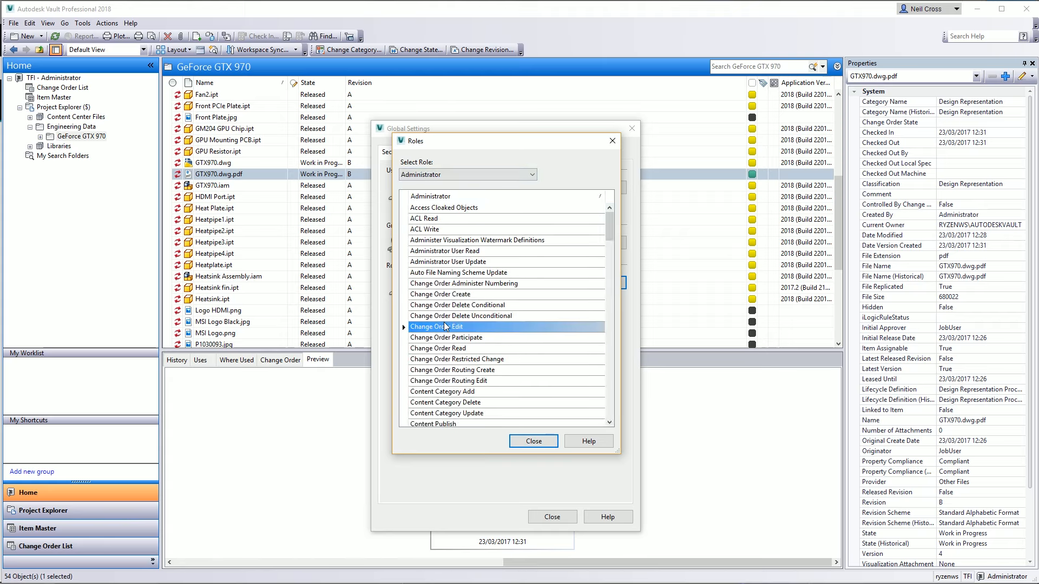
left_click(445, 371)
left_click(441, 402)
scroll(436, 425, "down", 8)
left_click(436, 391)
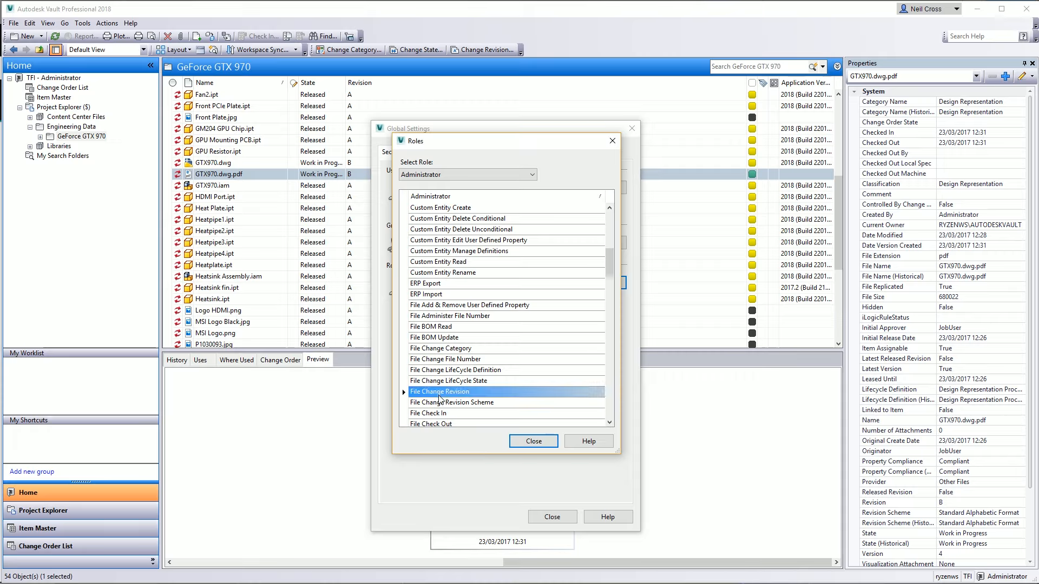
left_click(436, 414)
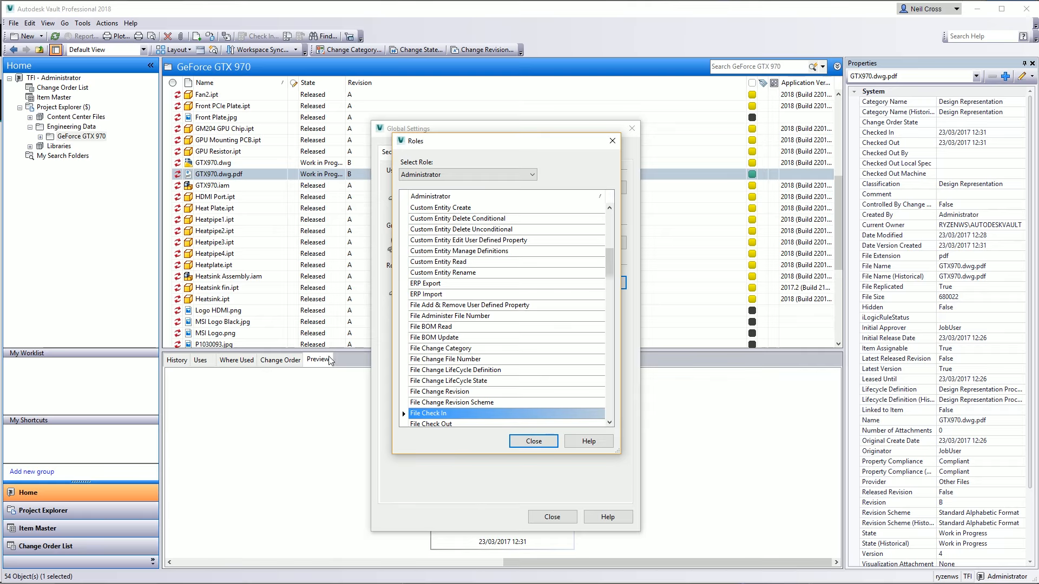
left_click(475, 176)
left_click(476, 176)
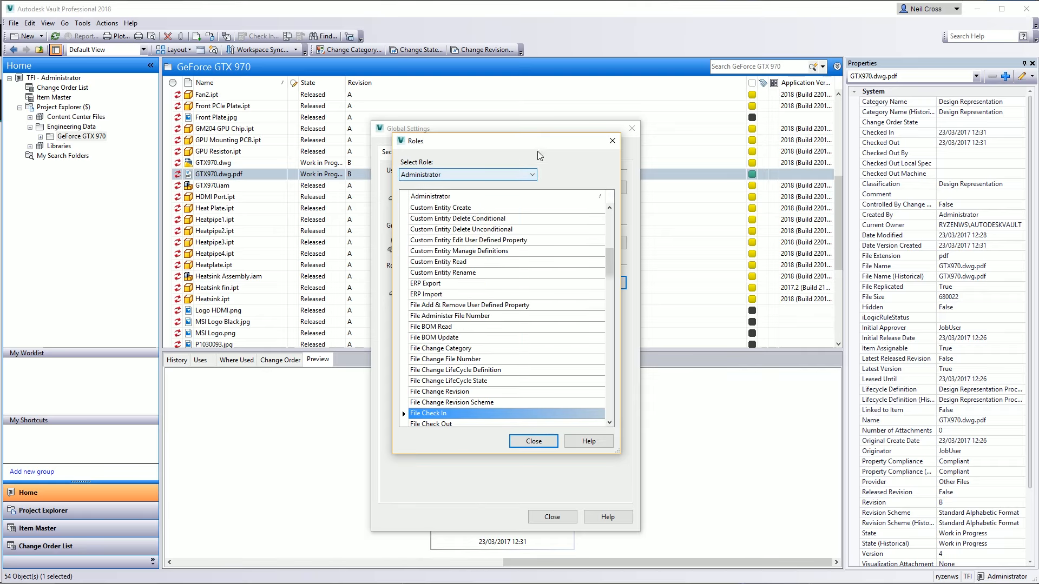
left_click(609, 141)
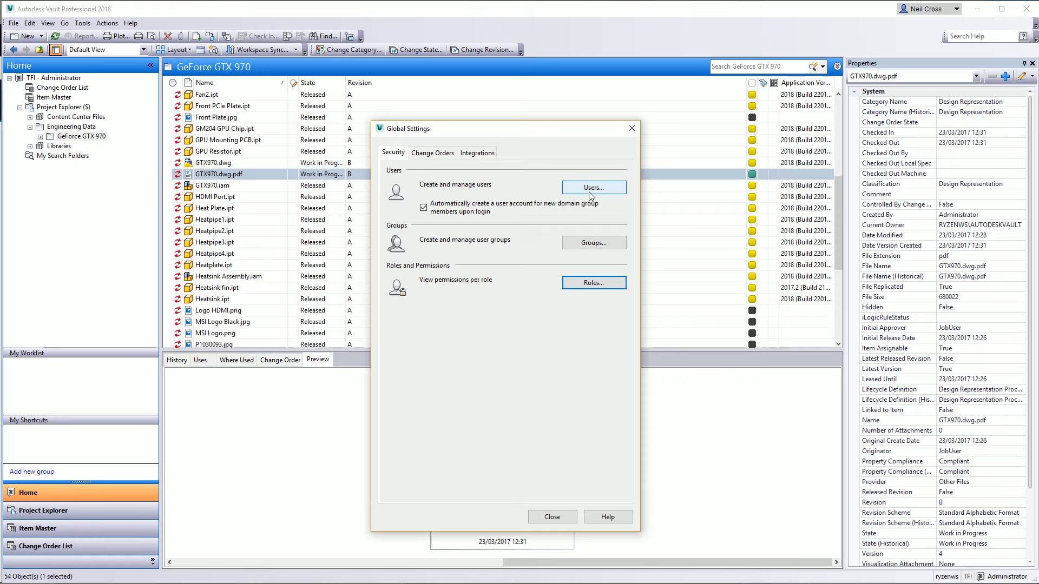
Reopen the Roles list and examine the Project Administrator and Configuration Administrator role permissions
left_click(594, 283)
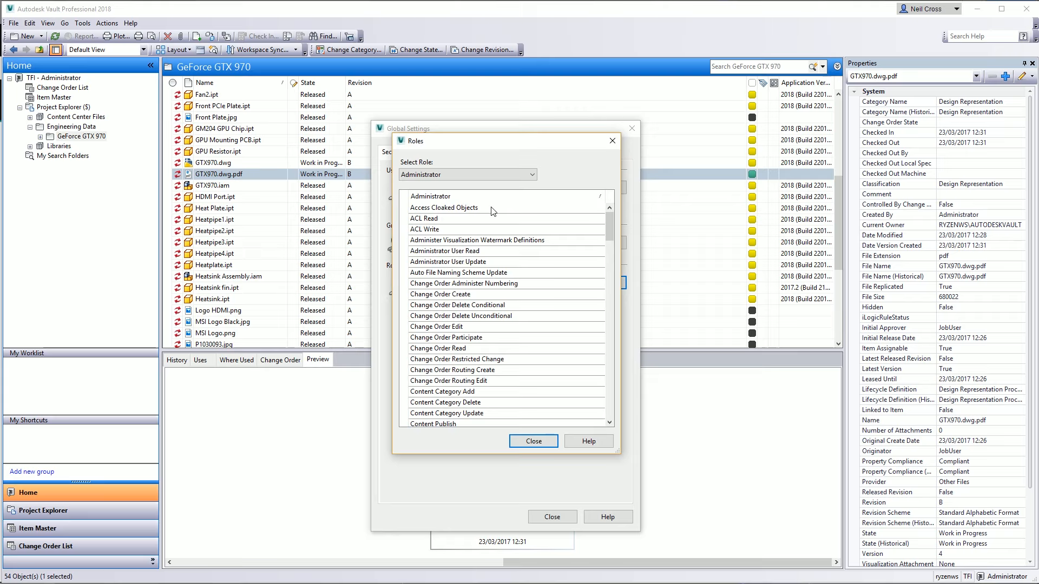
left_click(457, 172)
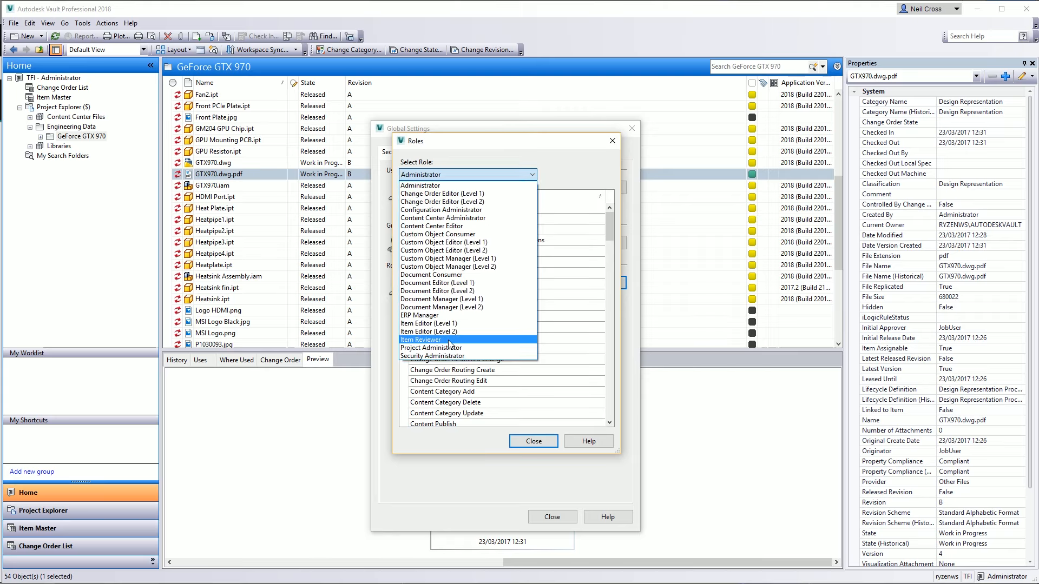
left_click(450, 348)
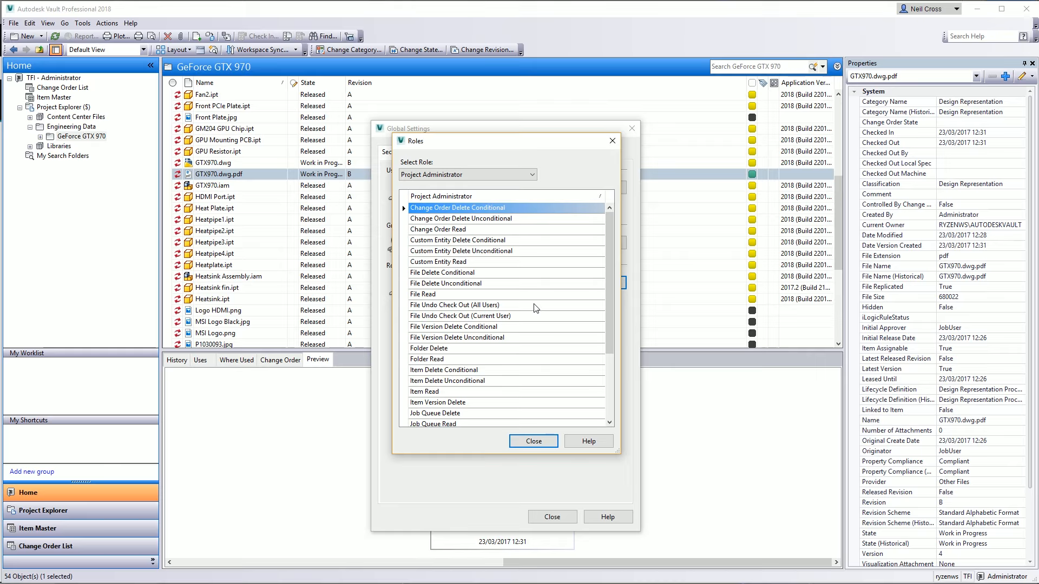
left_click(520, 174)
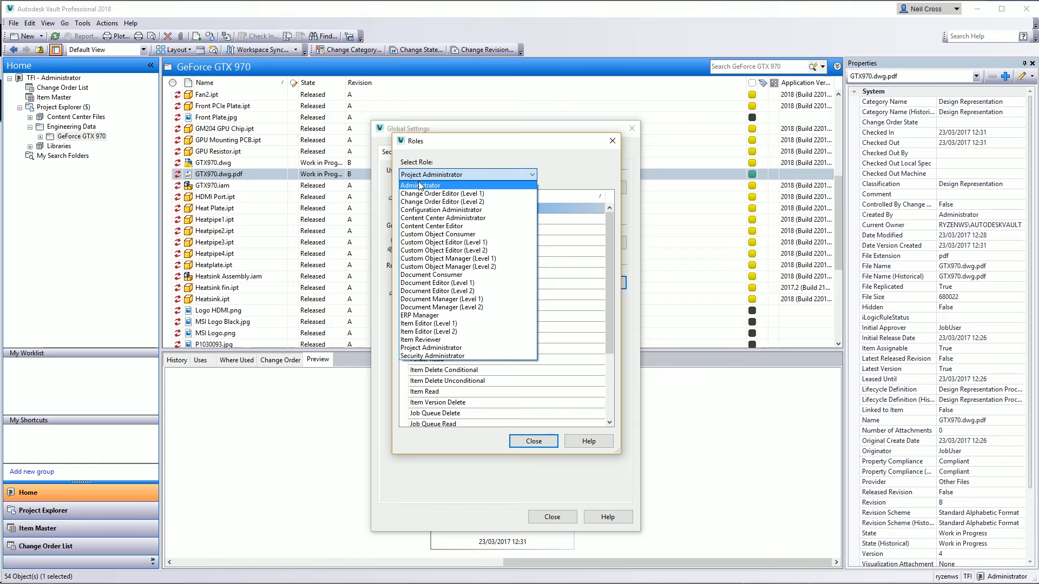
left_click(432, 210)
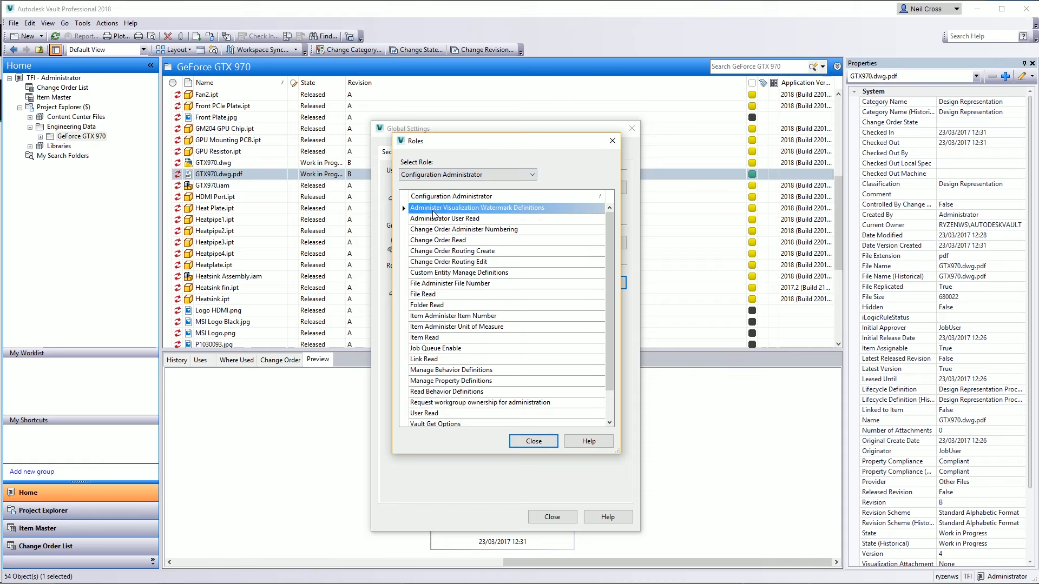
scroll(615, 293, "down", 1)
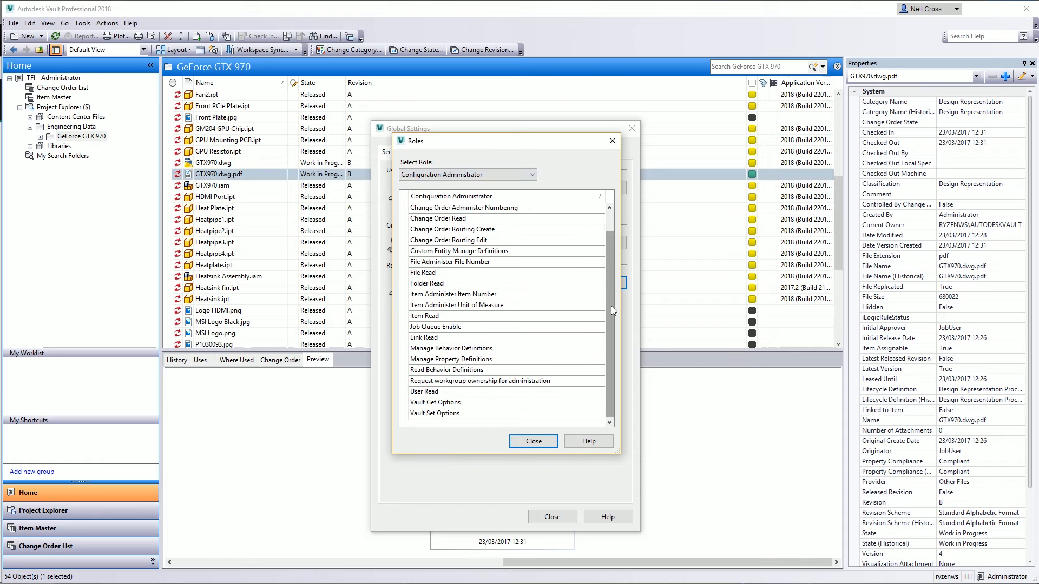
left_click_drag(612, 303, 611, 268)
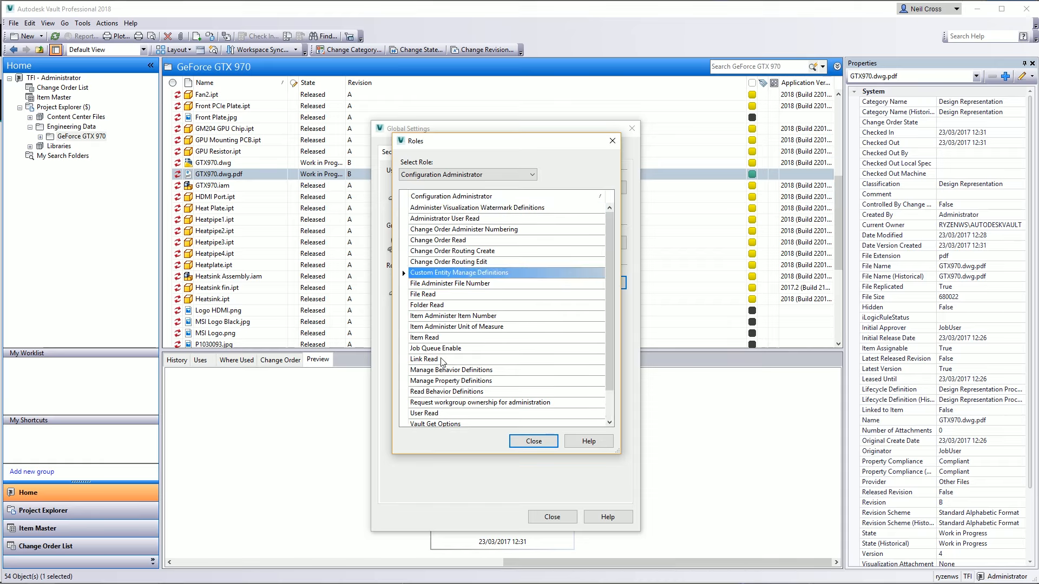
left_click(447, 372)
left_click(449, 383)
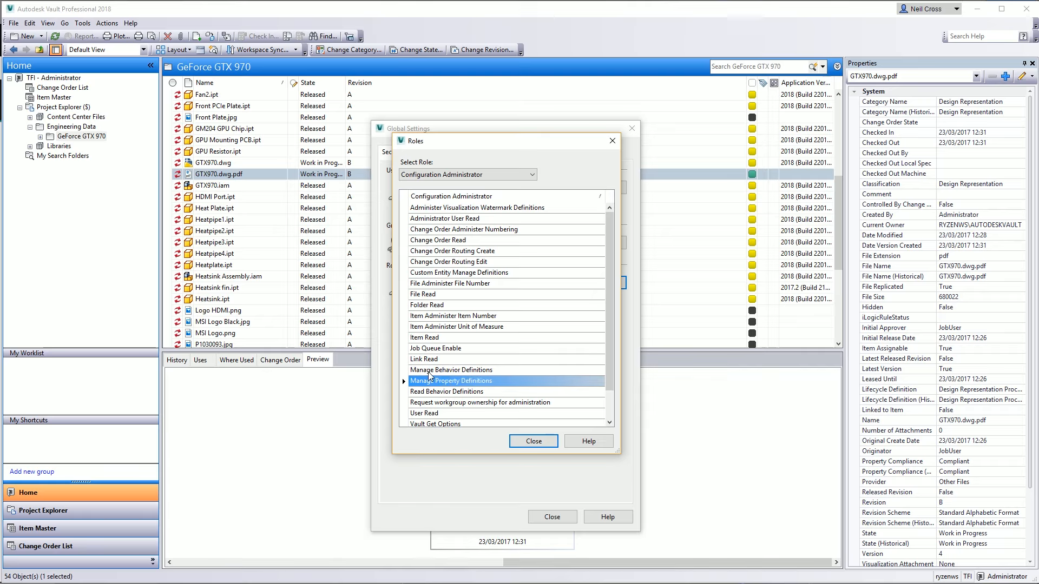
Switch to the Project Administrator role and scroll through its permissions
left_click(535, 175)
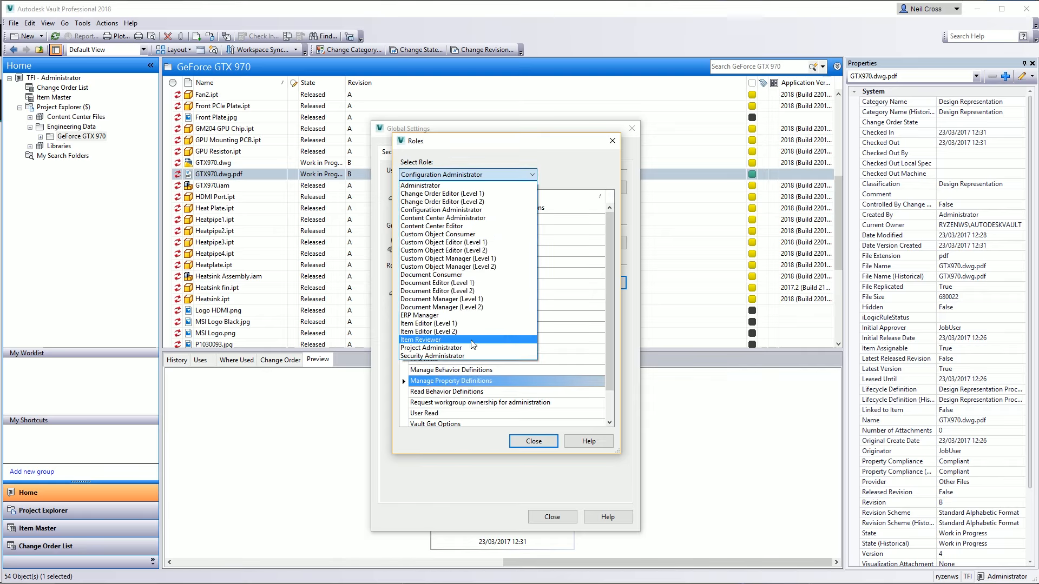
left_click(469, 348)
left_click(473, 306)
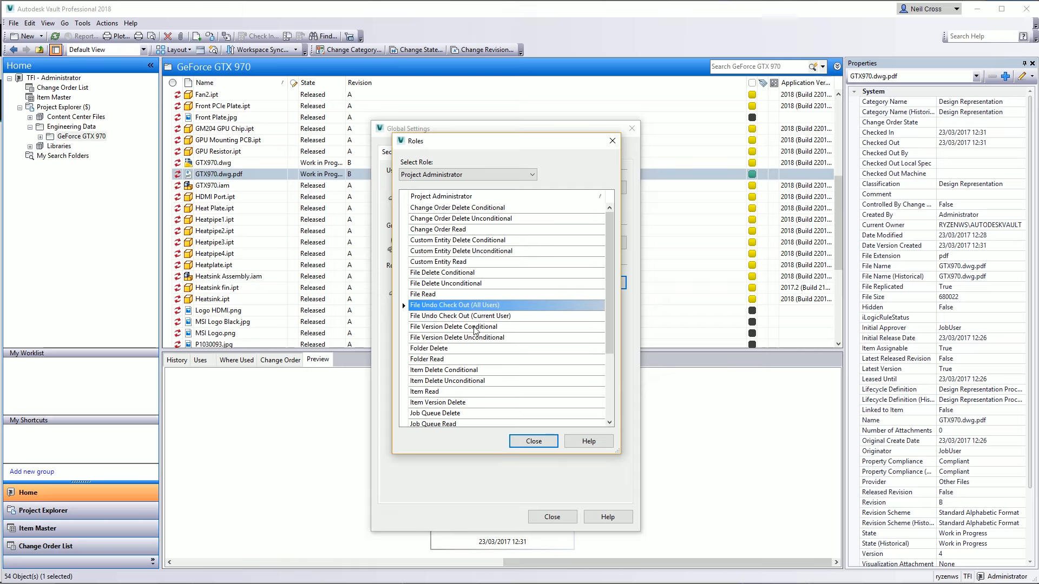
scroll(472, 292, "down", 3)
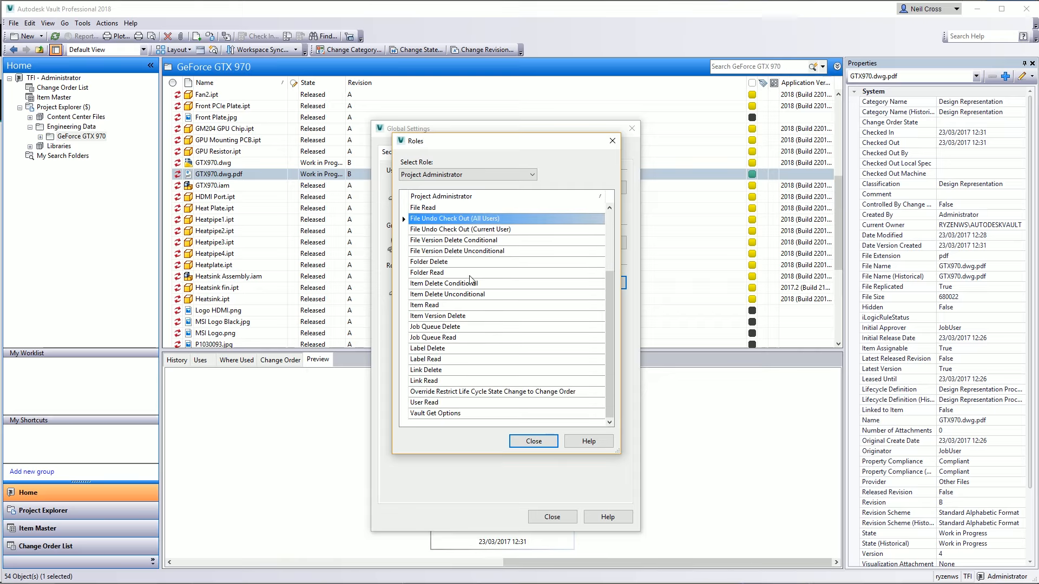
left_click(449, 273)
key("Up")
key("Up")
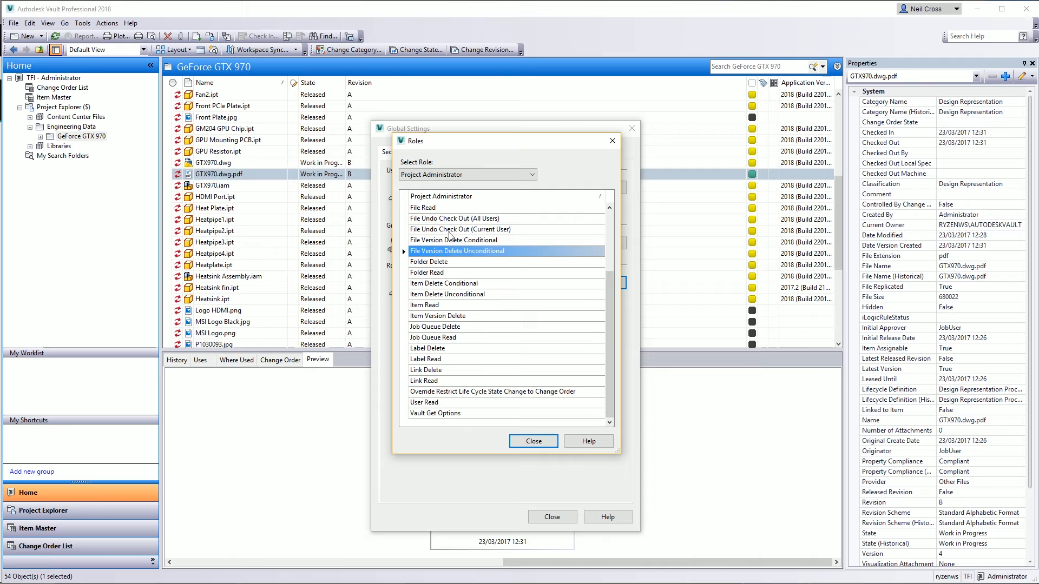
Switch the Roles list to Security Administrator to review its permissions and close the Roles dialog
left_click(473, 175)
left_click(453, 356)
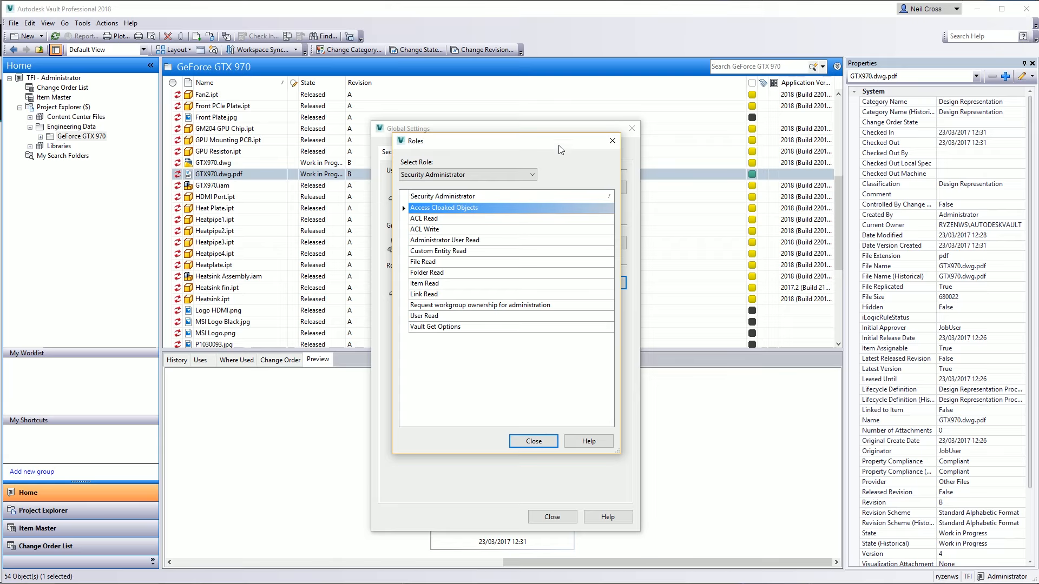
left_click(612, 141)
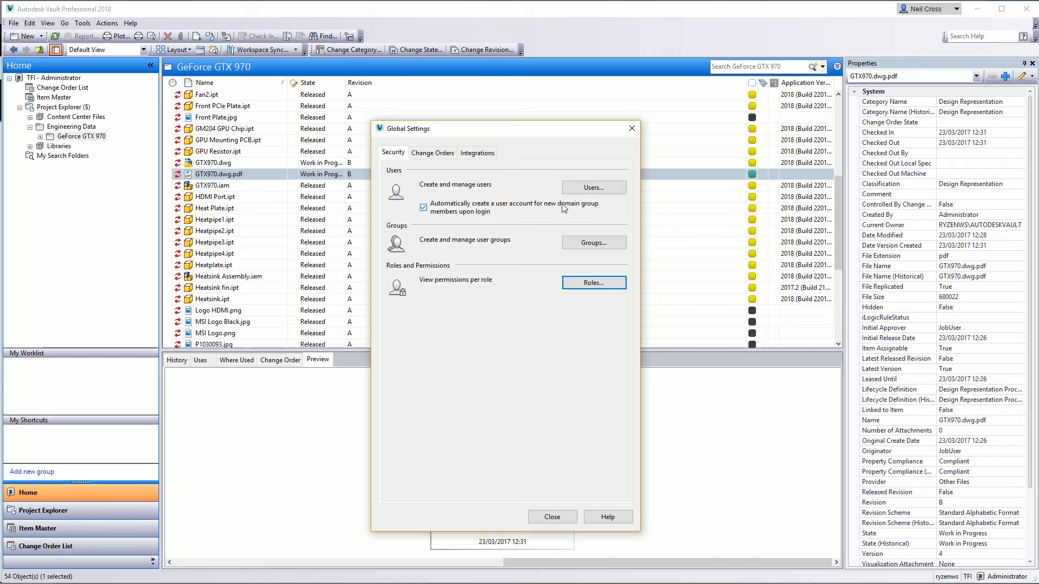
Open User Management, start a new user to view the assignable roles, then cancel and close Global Settings
left_click(593, 188)
left_click_drag(811, 278, 509, 238)
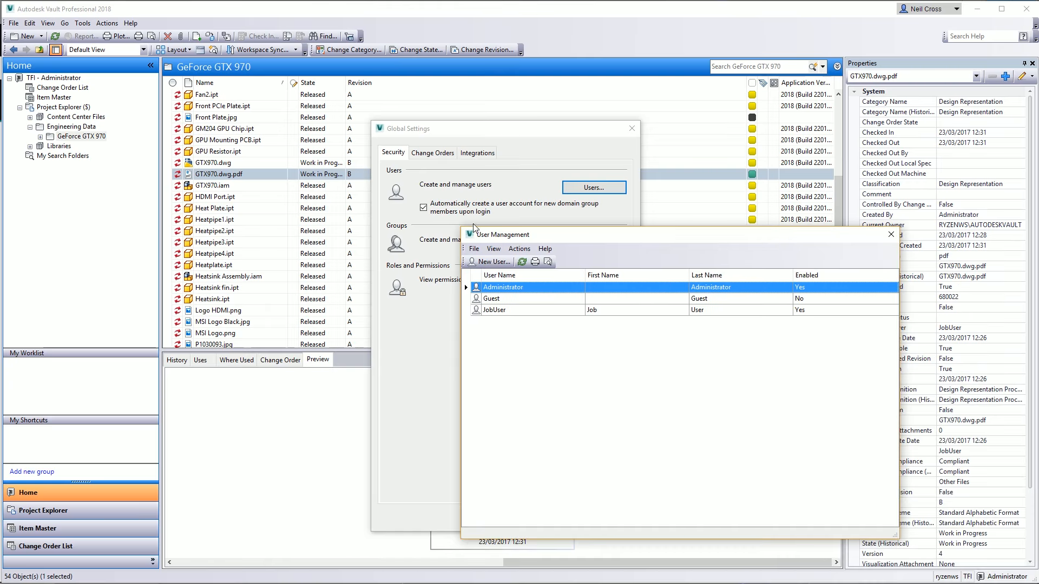
left_click(489, 261)
left_click(843, 450)
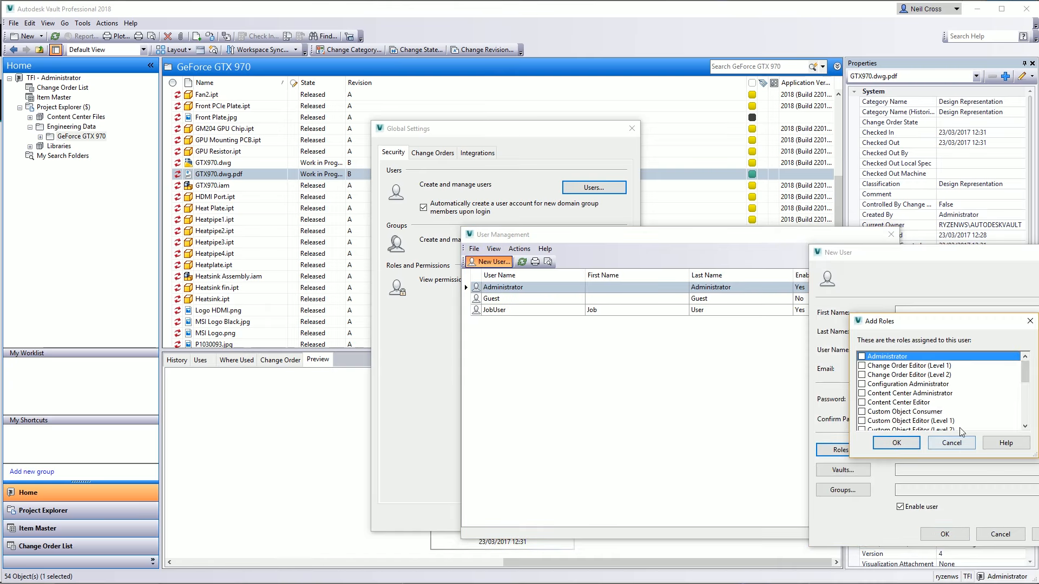
left_click(862, 357)
left_click(968, 441)
left_click(1000, 535)
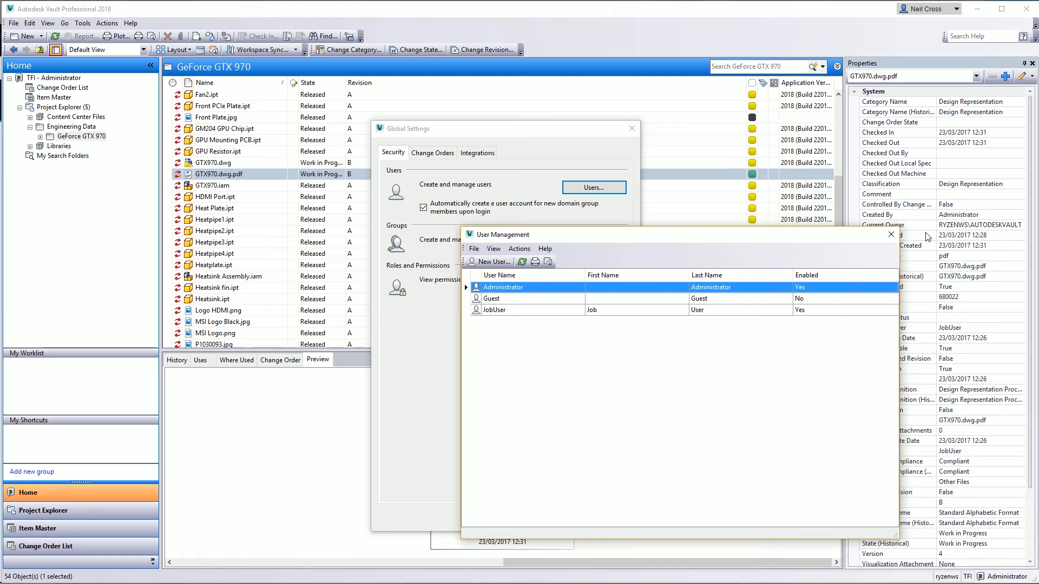
left_click(892, 234)
left_click(633, 129)
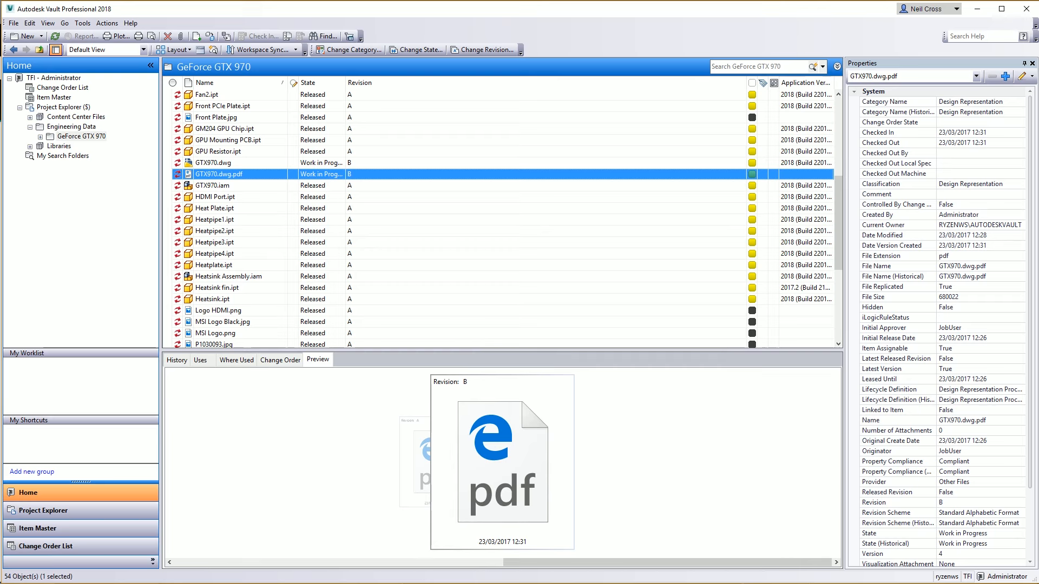
Switch to the web browser and read the Inventor add-in features on the What's New for Vault 2018 help page
left_click(388, 583)
scroll(366, 462, "up", 1)
scroll(357, 484, "down", 1)
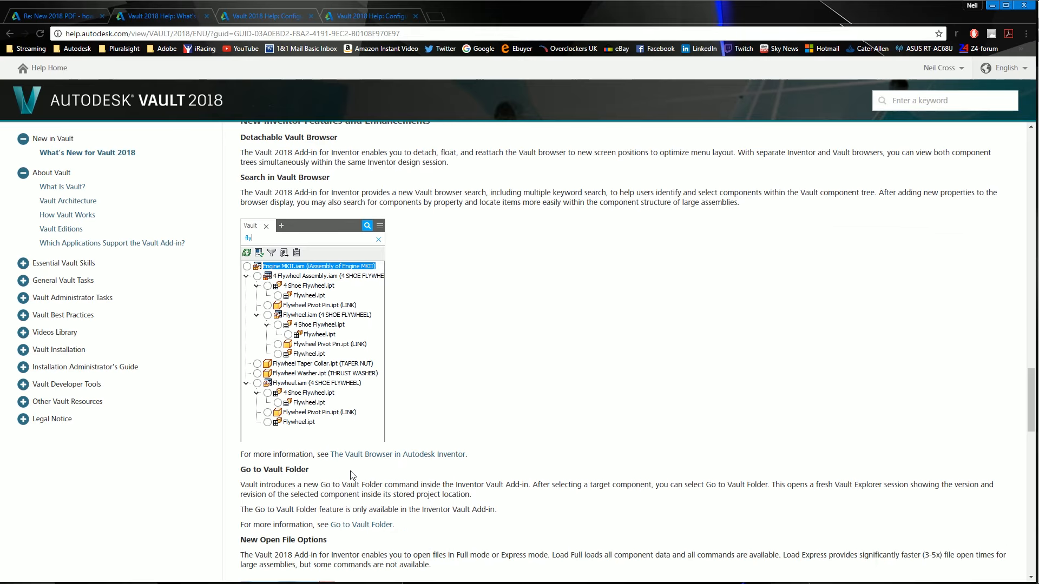
scroll(341, 477, "up", 1)
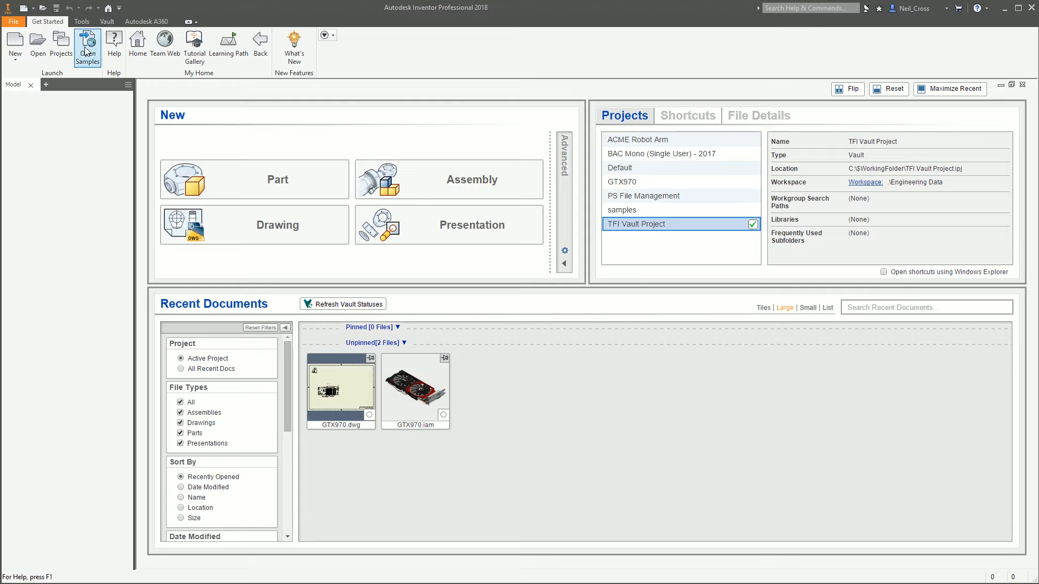
Switch to Inventor and open the Fan1.iam assembly from the GeForce GTX 970 folder
left_click(26, 39)
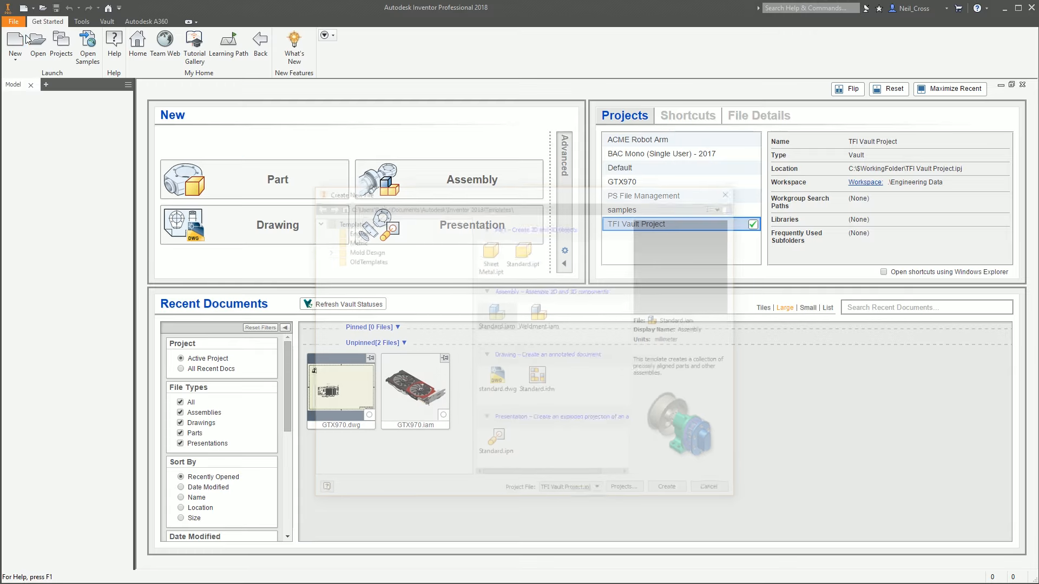
key("Escape")
left_click(38, 37)
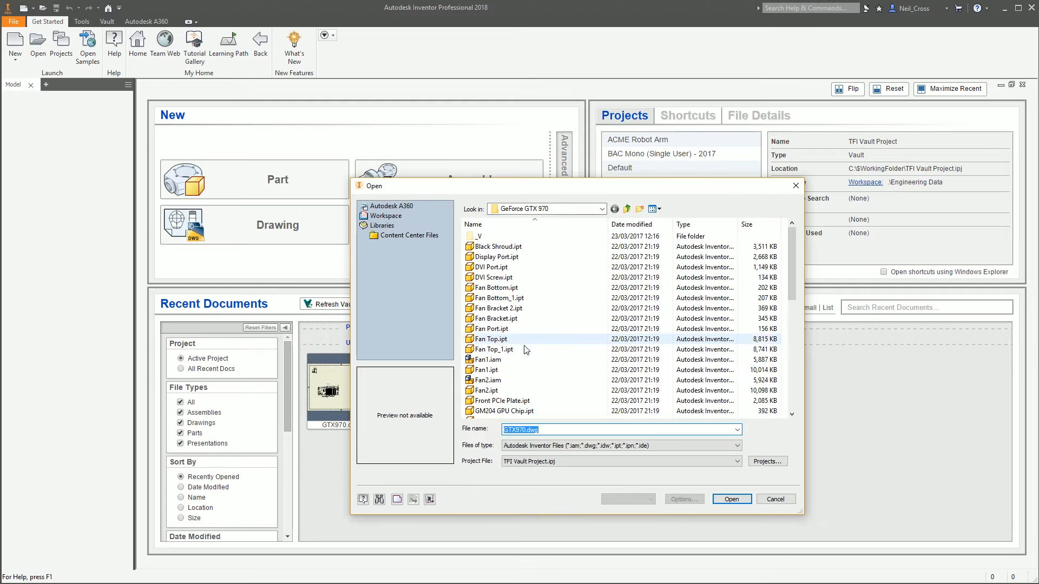
double_click(495, 360)
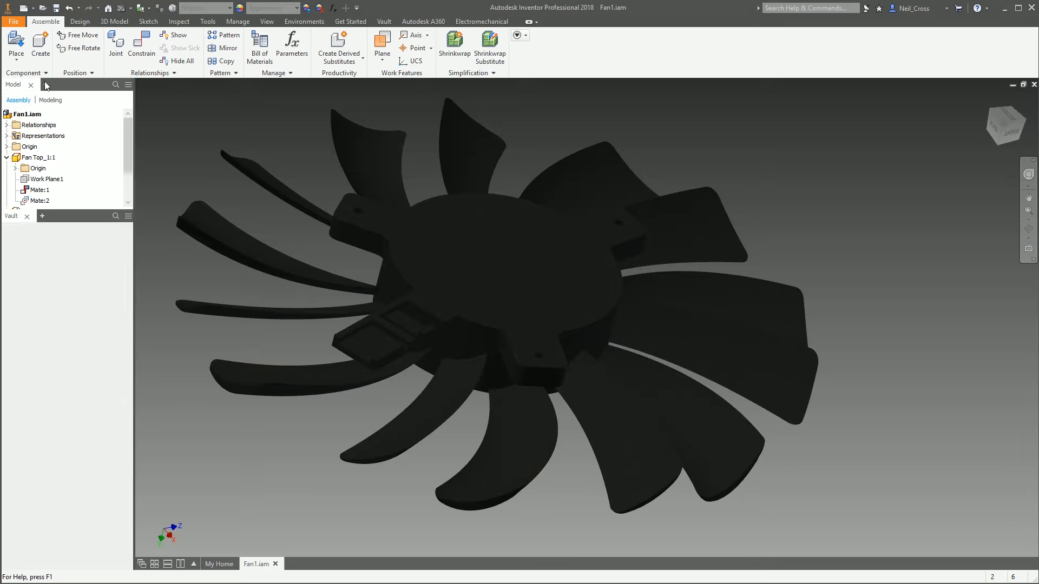
Detach the Vault browser, float and redock it in several positions, ending beside the Model browser
left_click(46, 84)
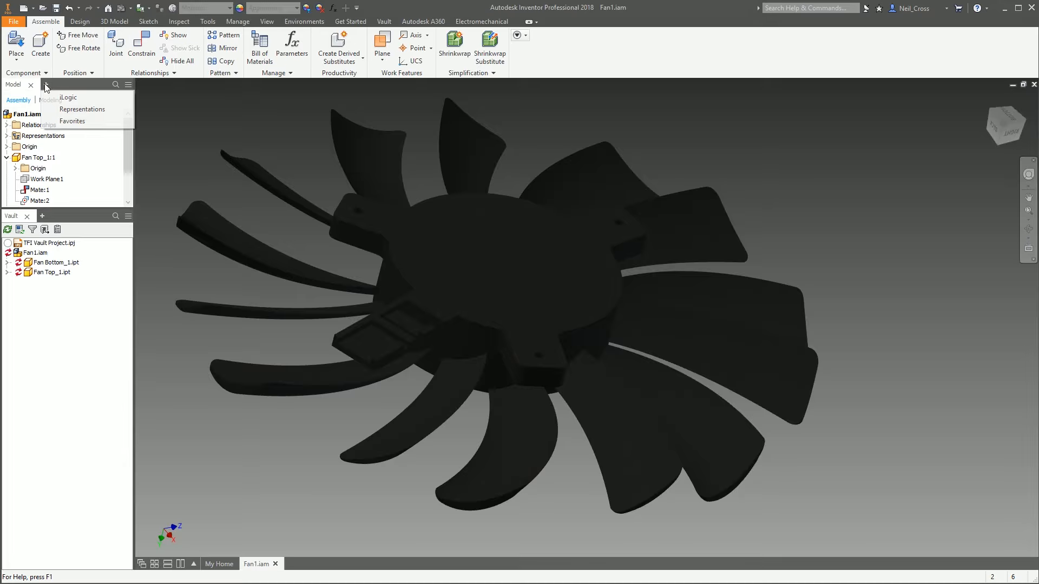
left_click(39, 214)
left_click_drag(8, 219, 60, 86)
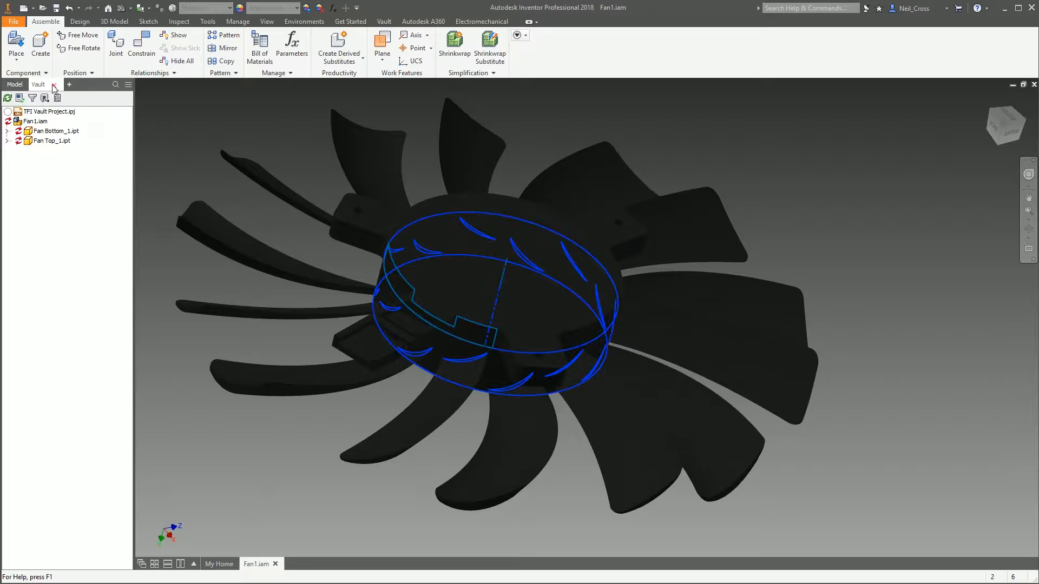
left_click(54, 85)
left_click(46, 85)
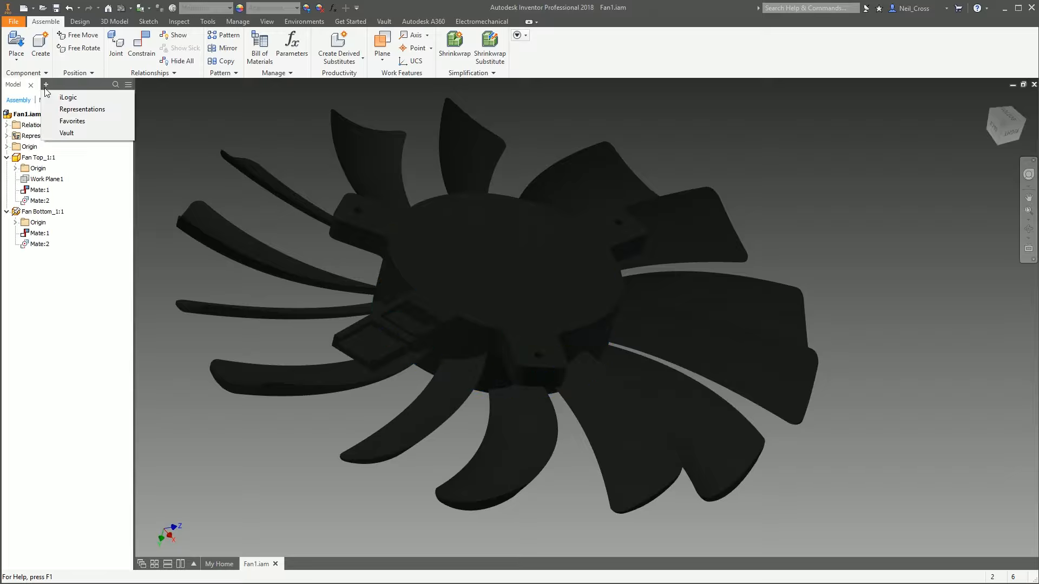
left_click(64, 134)
left_click_drag(37, 87, 68, 287)
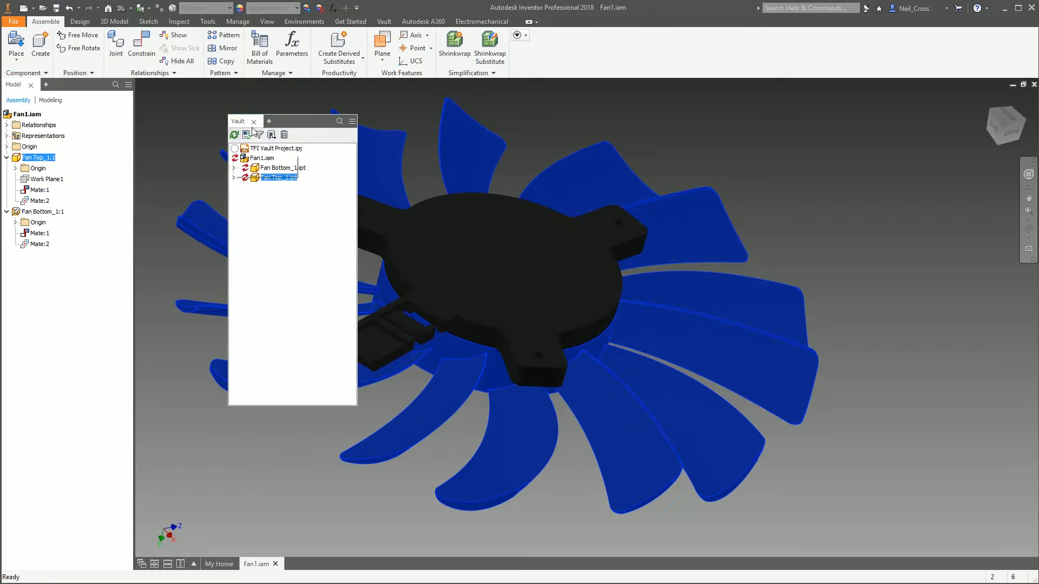
left_click_drag(293, 117, 87, 555)
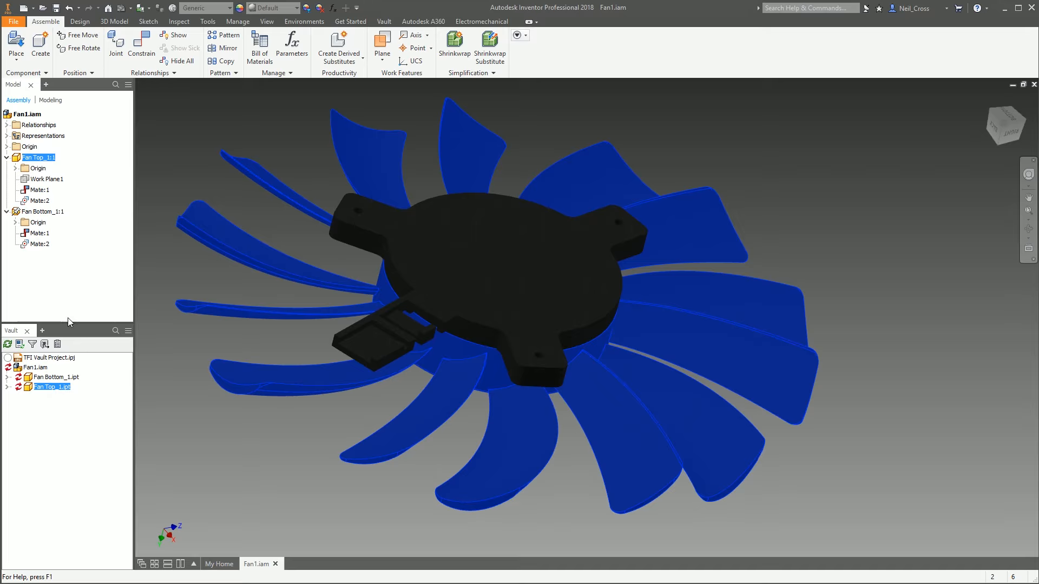
left_click_drag(68, 323, 1034, 87)
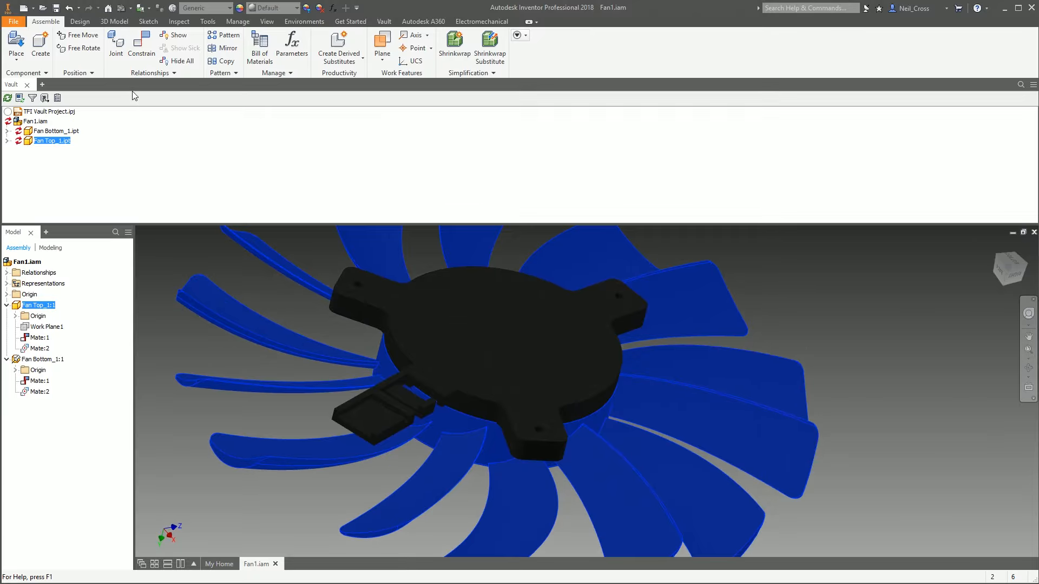
left_click_drag(137, 103, 261, 124)
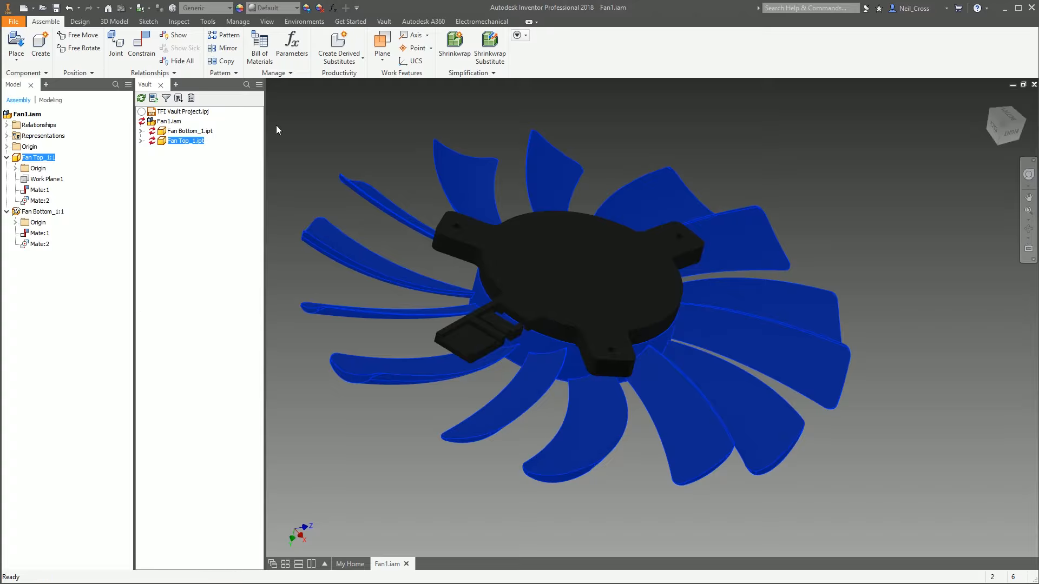
Open the Model and Vault browser search fields and search the Vault browser for heatsink
right_click(165, 141)
left_click(142, 140)
left_click(247, 85)
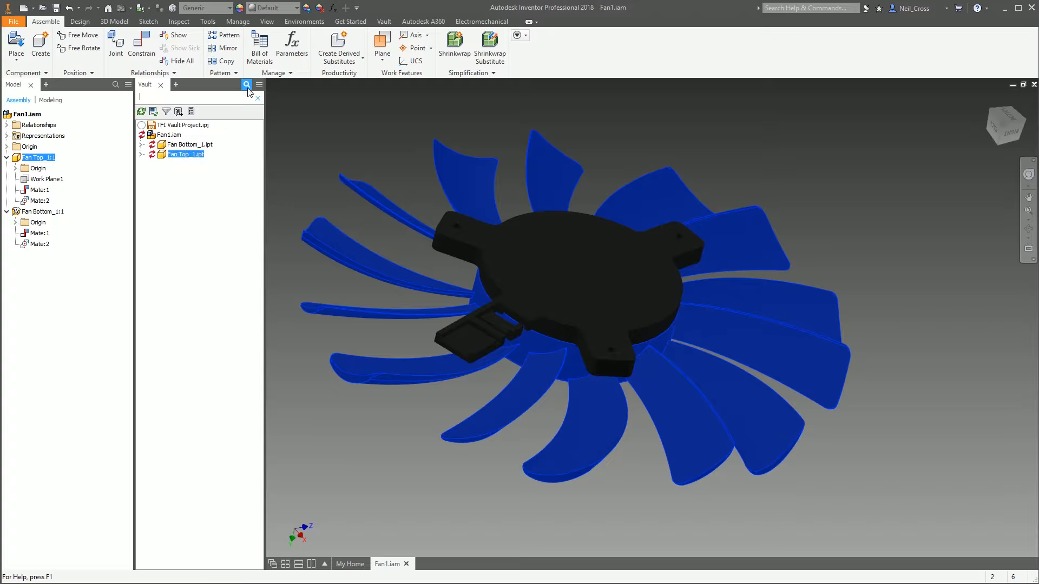
left_click(115, 85)
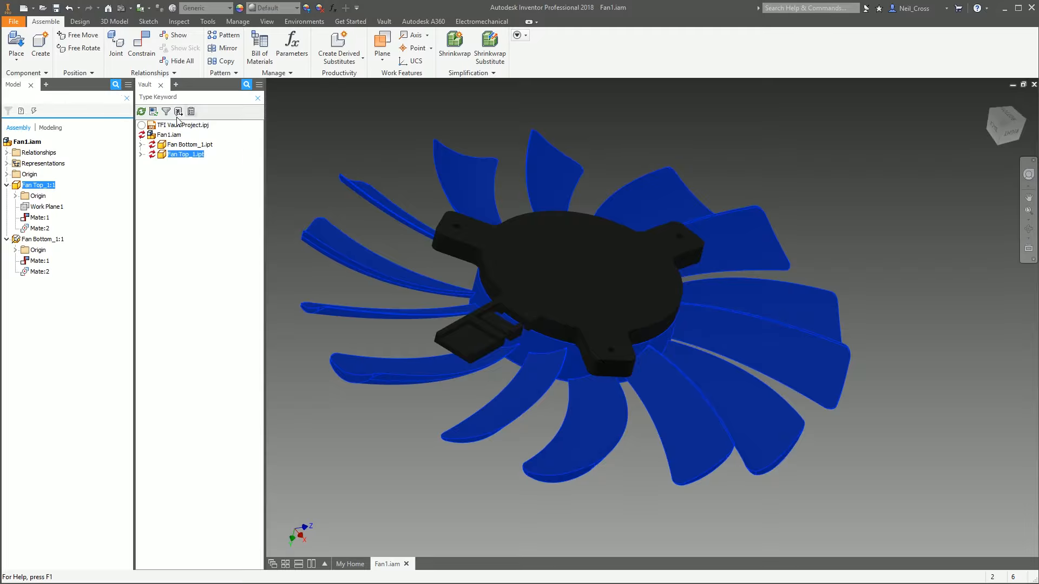
left_click(247, 85)
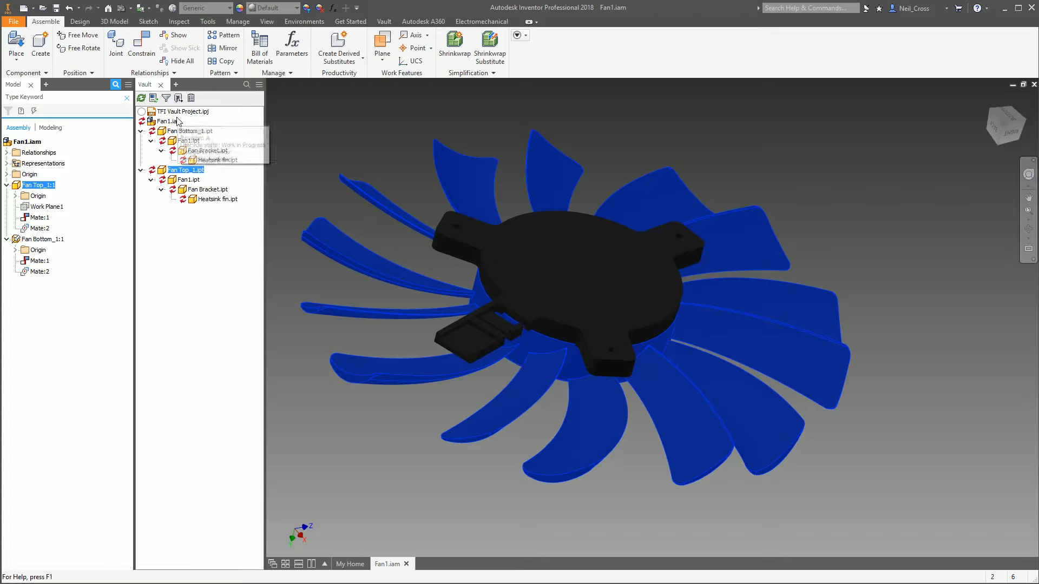
left_click(248, 86)
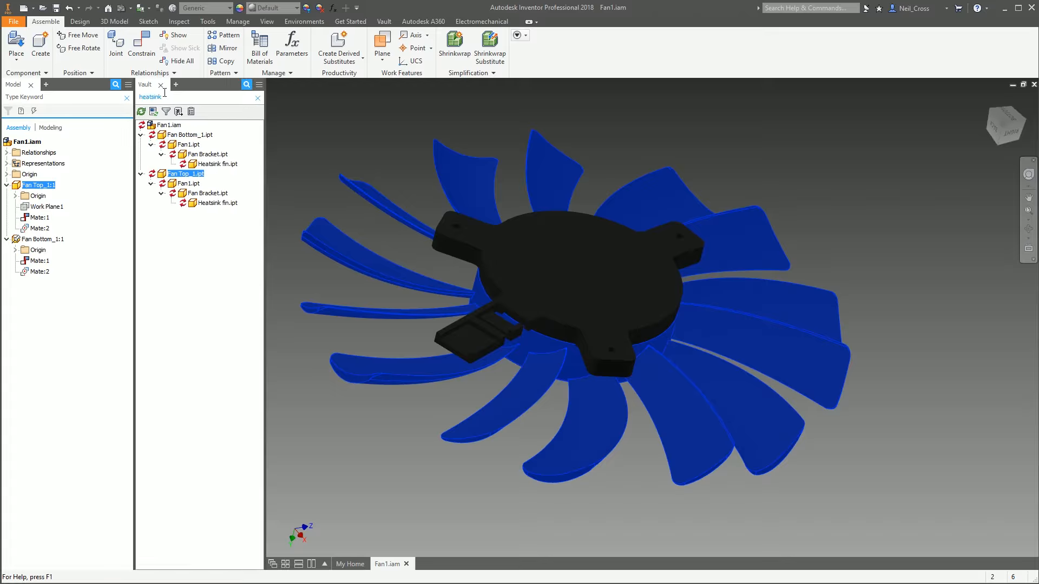
Select the Heatsink fin.ipt search result in the Vault browser to highlight its component
mouse_move(208, 169)
left_click_drag(267, 172, 262, 172)
left_click(209, 155)
left_click(216, 165)
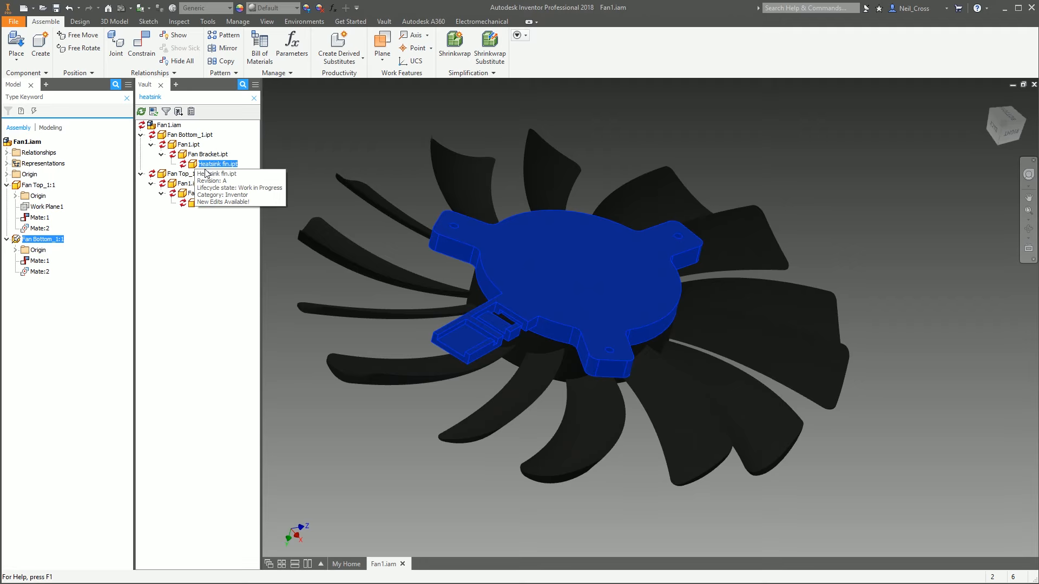
left_click(268, 187)
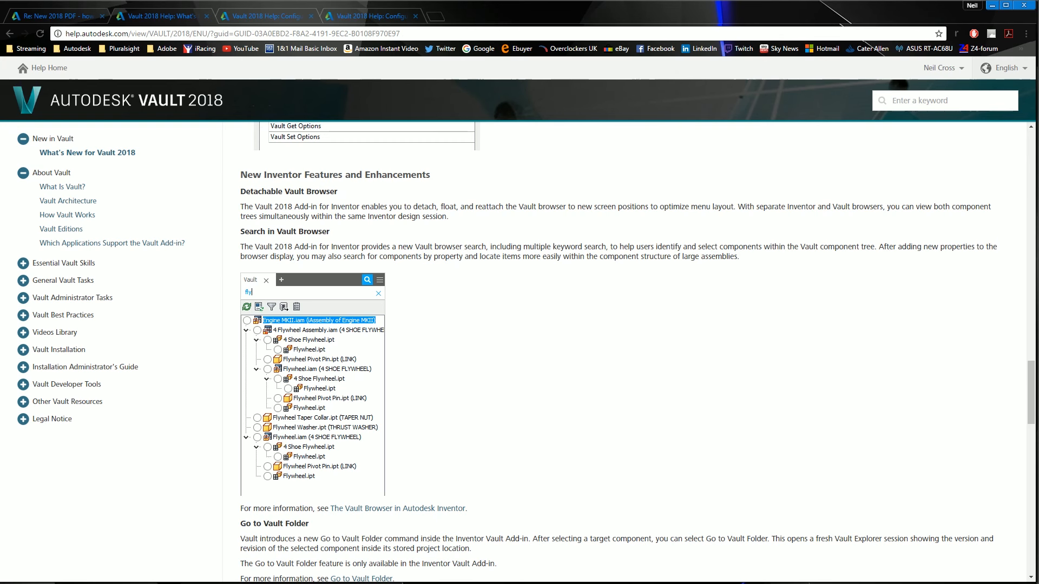
Read the Go to Vault Folder, Open File Options and Application Version sections of the help page
scroll(344, 425, "down", 1)
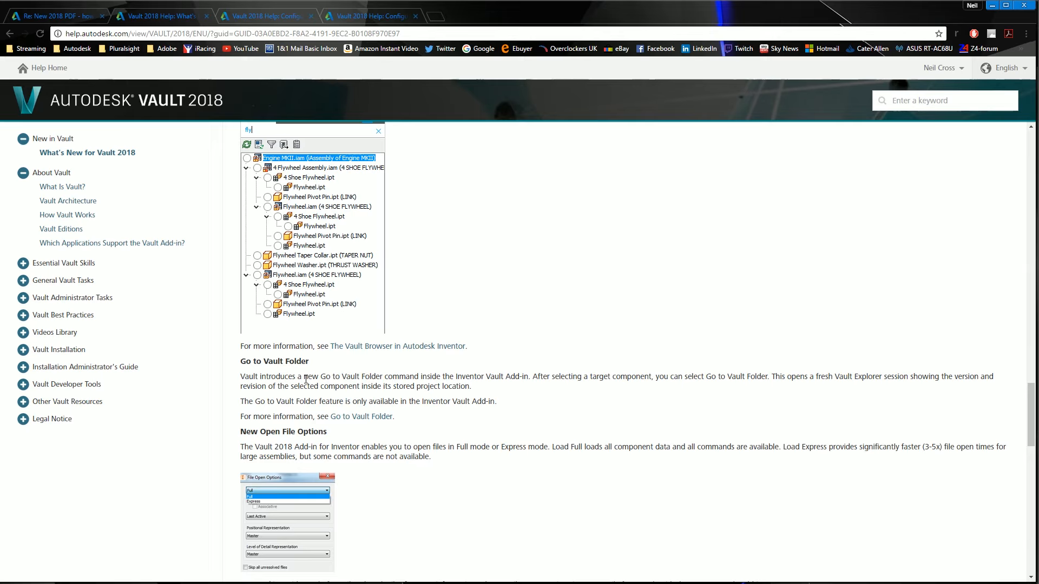
scroll(311, 430, "down", 5)
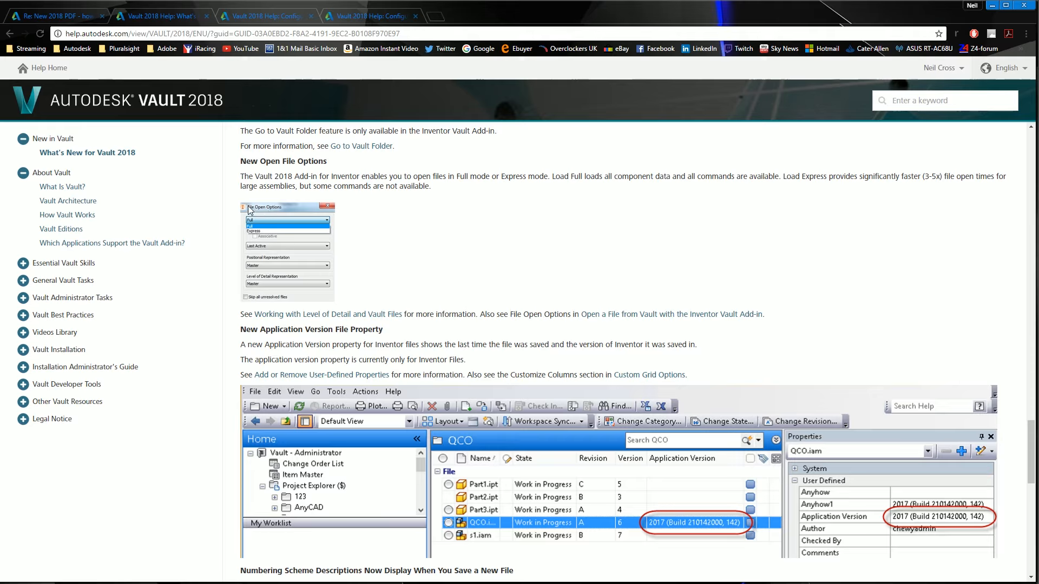
scroll(298, 234, "down", 2)
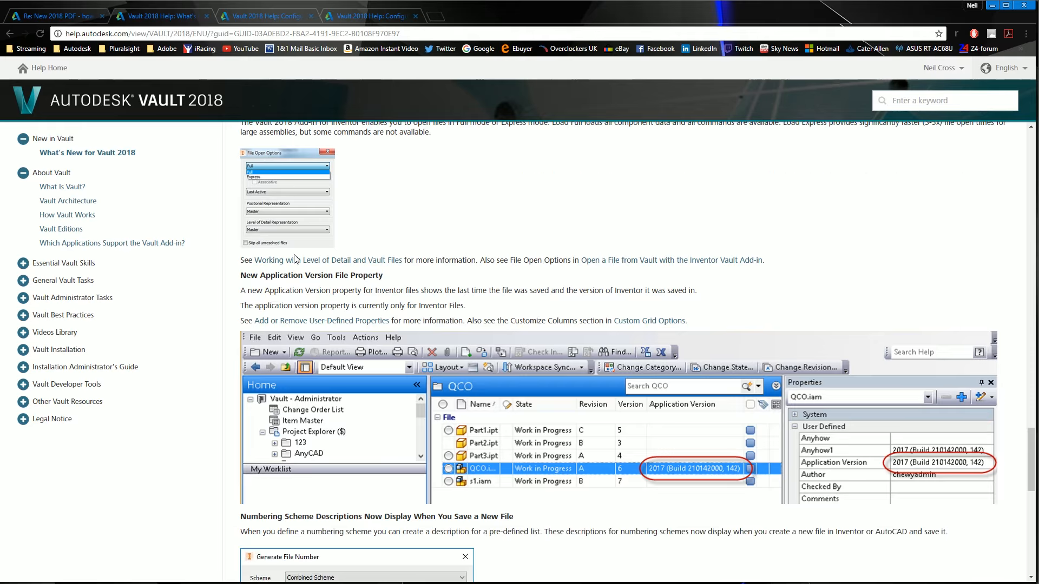
scroll(296, 247, "up", 3)
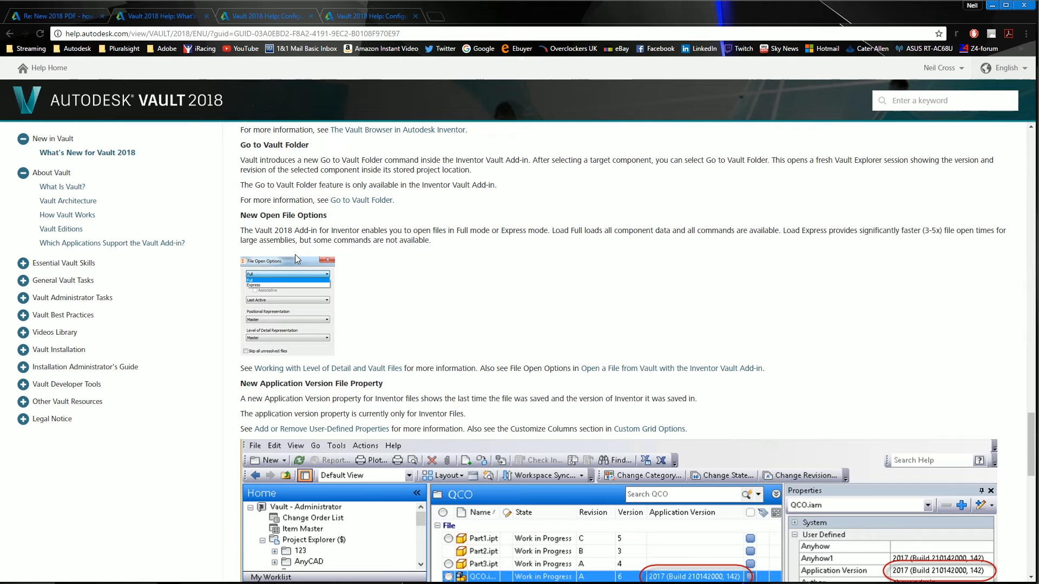
scroll(287, 238, "down", 4)
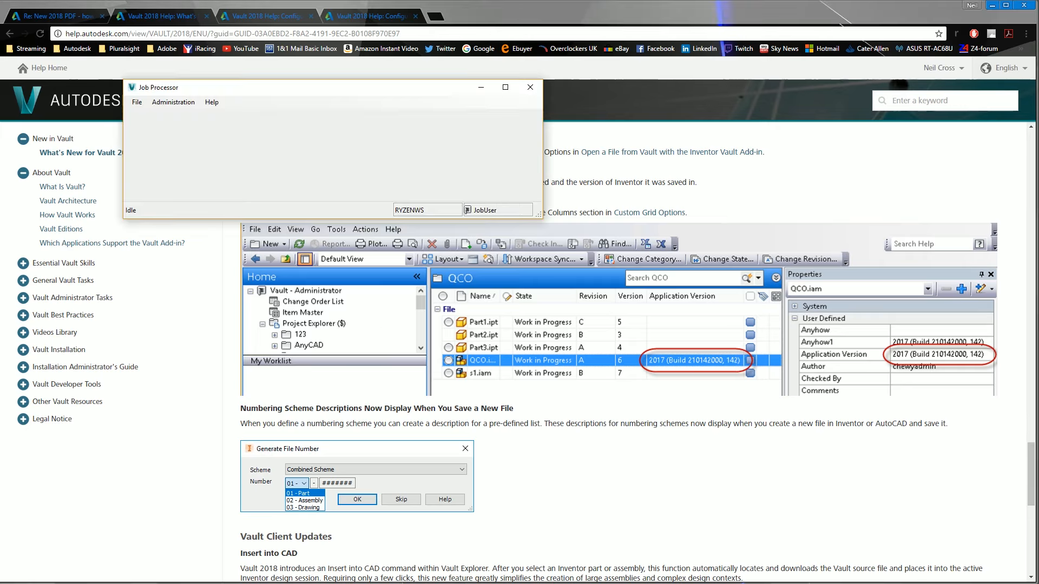
Switch to Vault, widen the Application Version column and select Heatpipe1.ipt and Heatsink fin.ipt
key("alt+Tab")
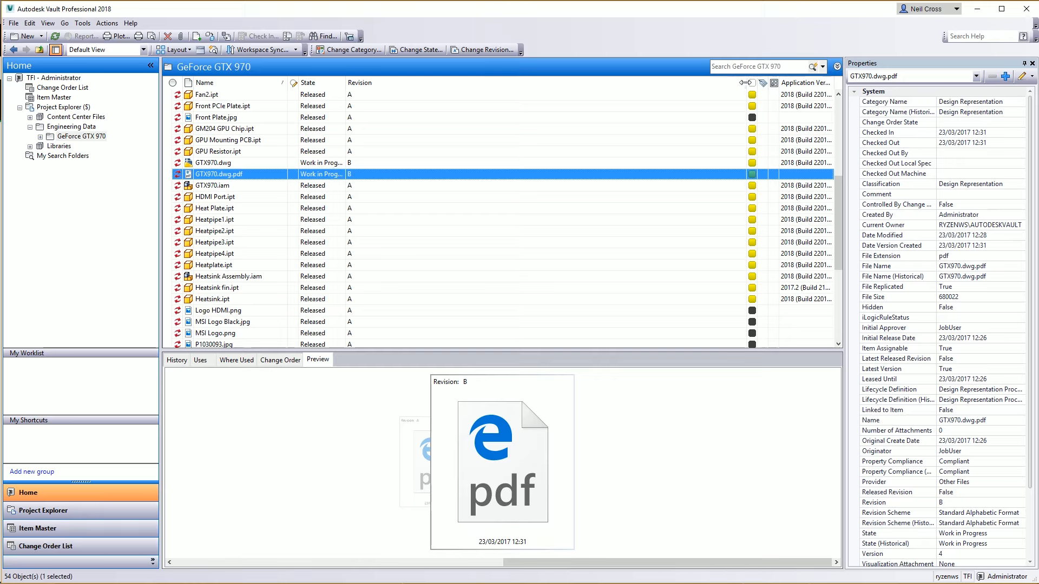
left_click_drag(747, 84, 661, 83)
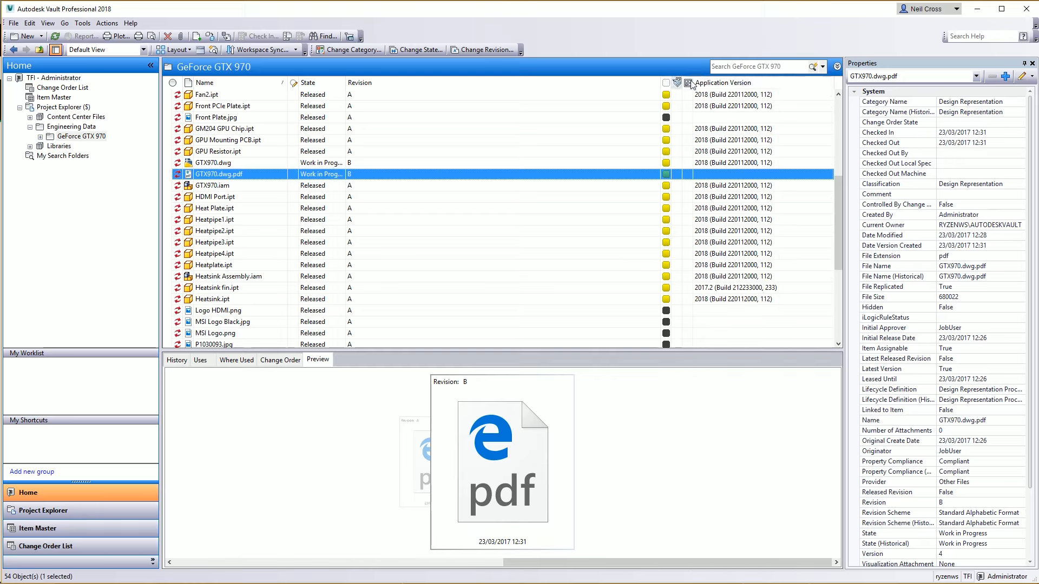
left_click(703, 219)
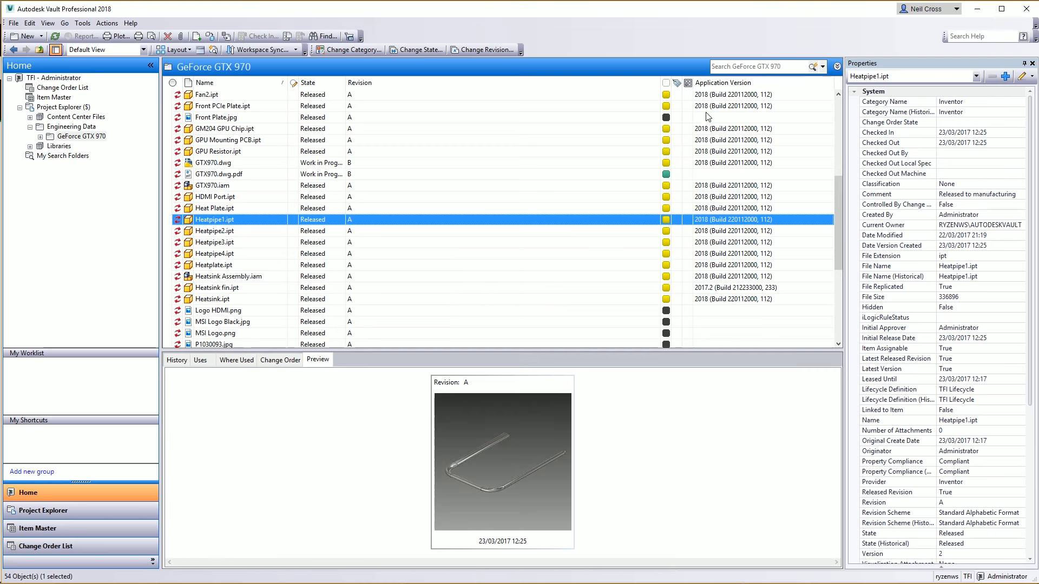
left_click(706, 288)
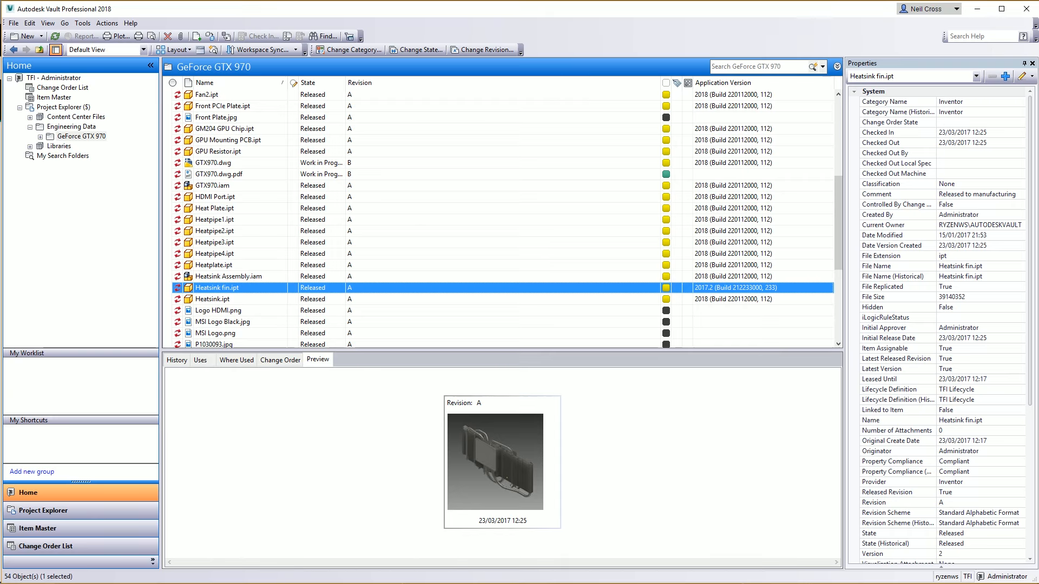
Switch back to the help page and read the Vault Client Updates section
key("alt+Tab")
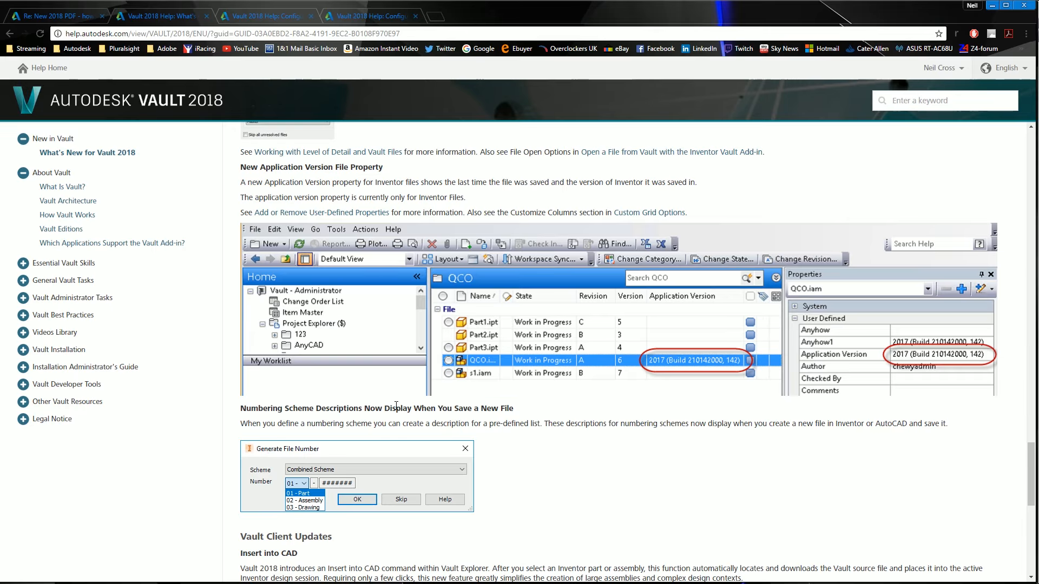
scroll(396, 406, "down", 3)
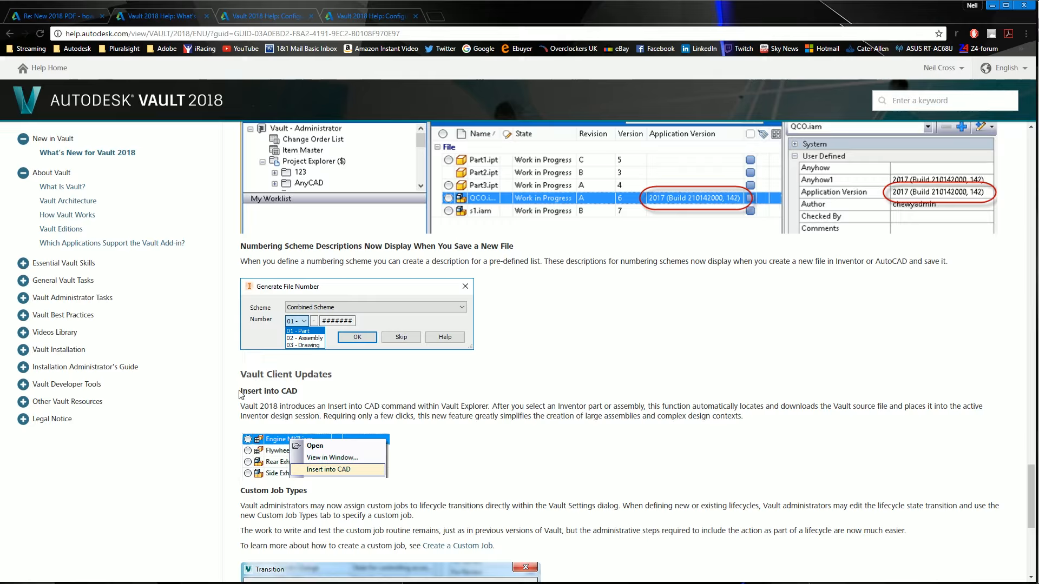
Highlight the Insert into CAD heading, then clear all local files from the GeForce GTX 970 workspace folder in Inventor's Open dialog and close it
left_click_drag(239, 394, 302, 392)
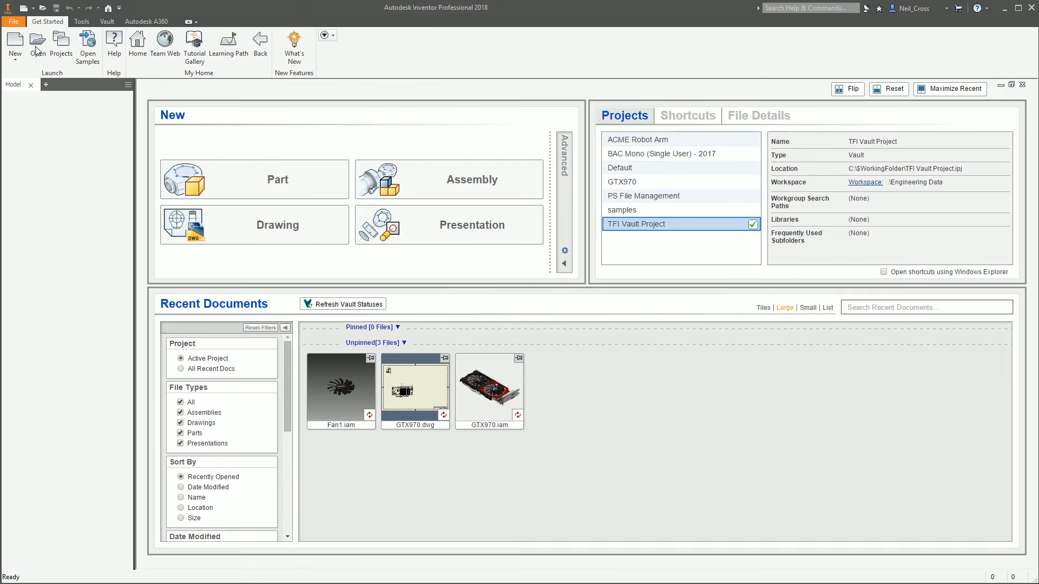
left_click(38, 46)
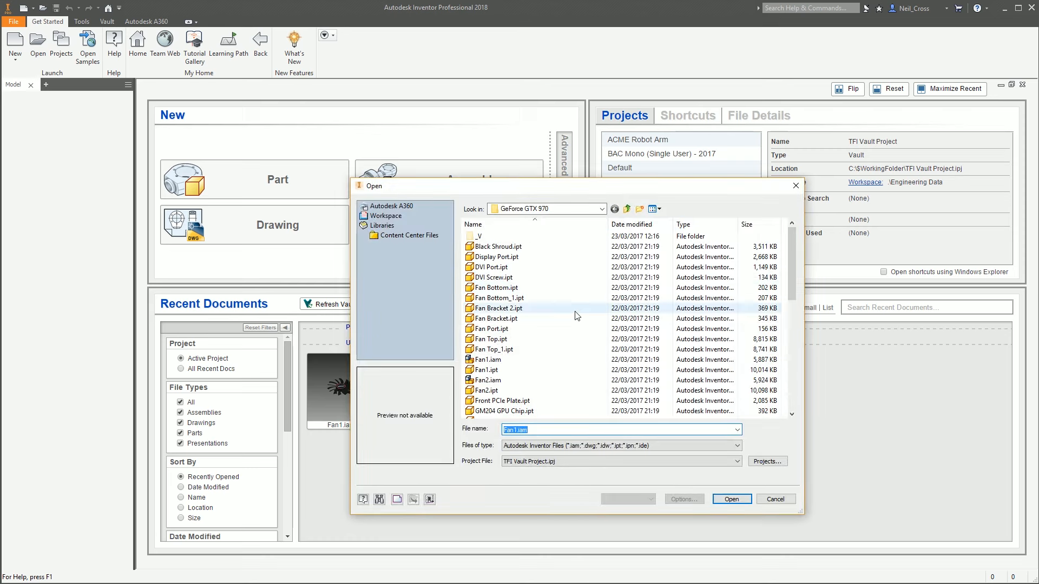
left_click(528, 315)
key("ctrl+a")
key("Delete")
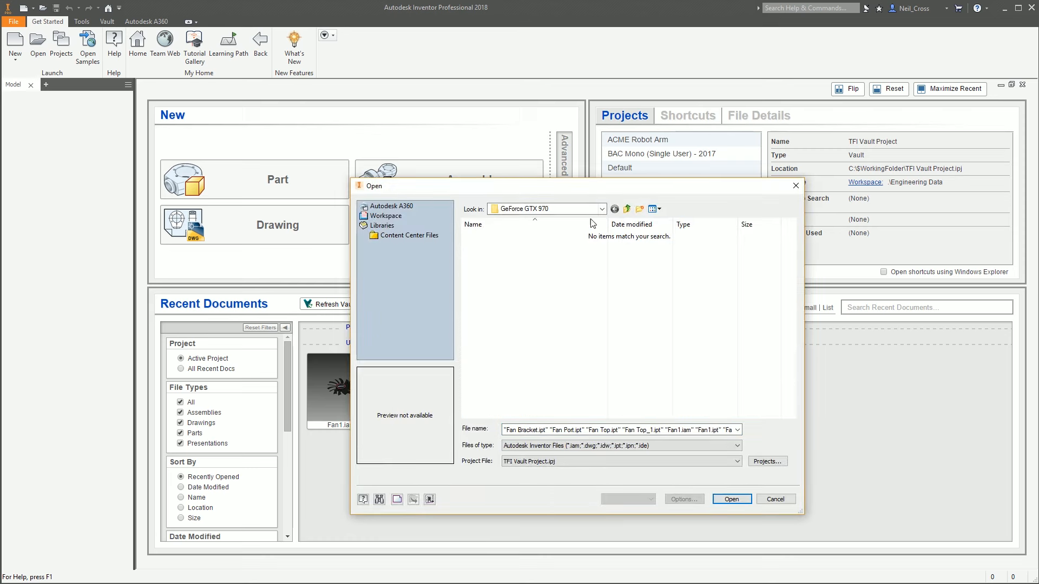
left_click(627, 209)
left_click(627, 209)
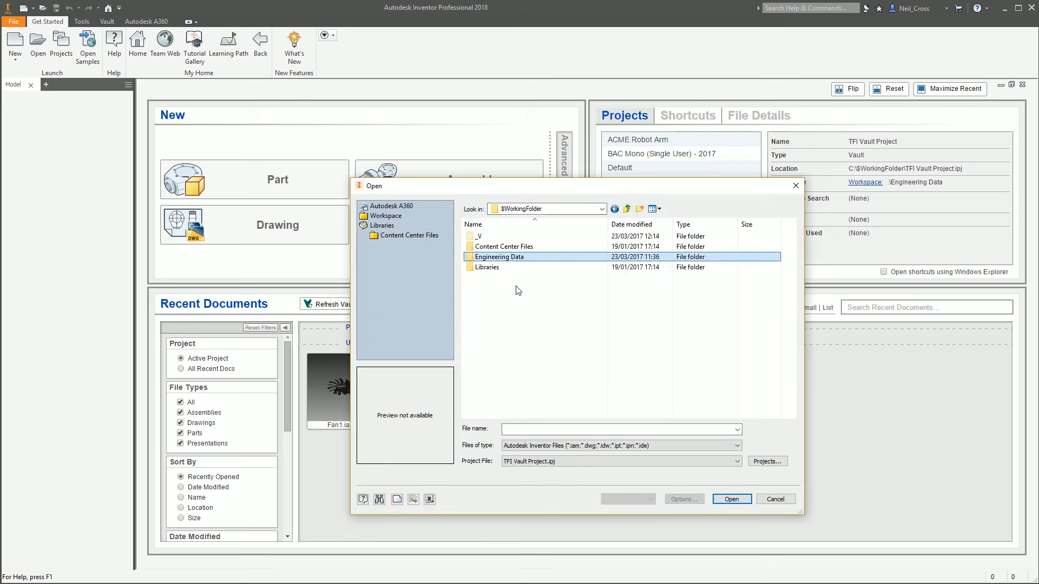
double_click(480, 257)
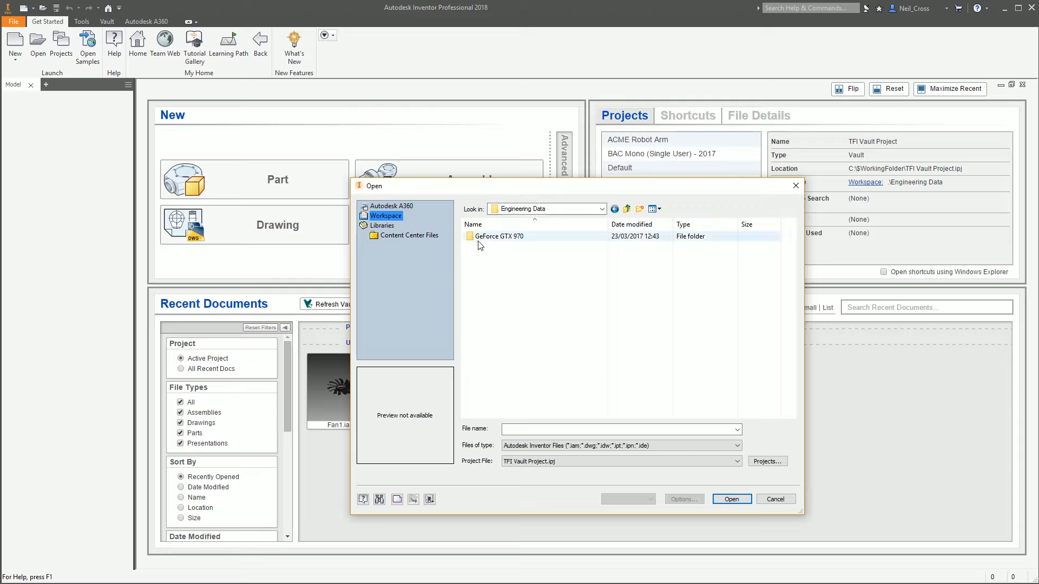
double_click(479, 239)
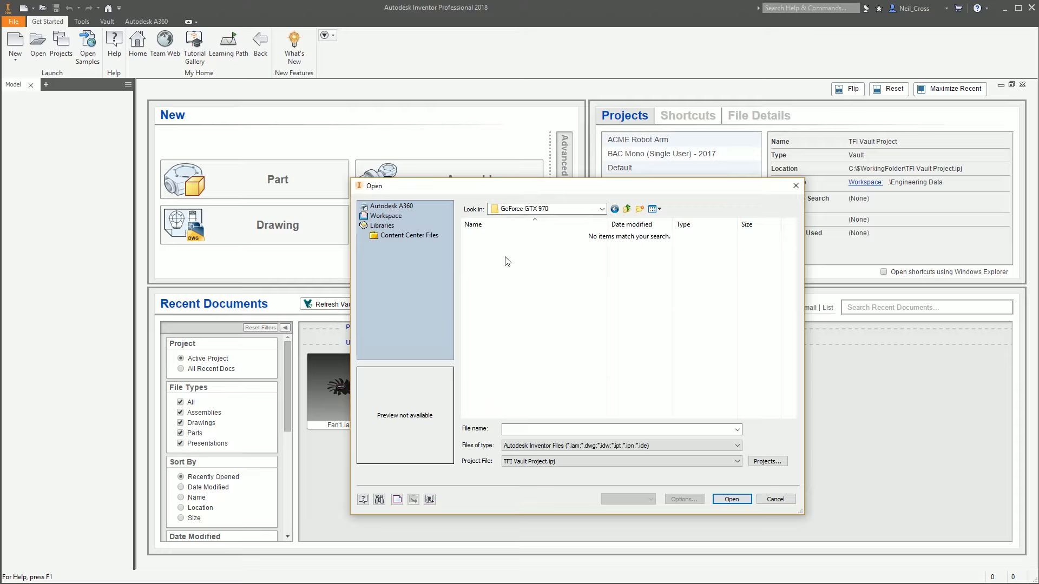
left_click(771, 501)
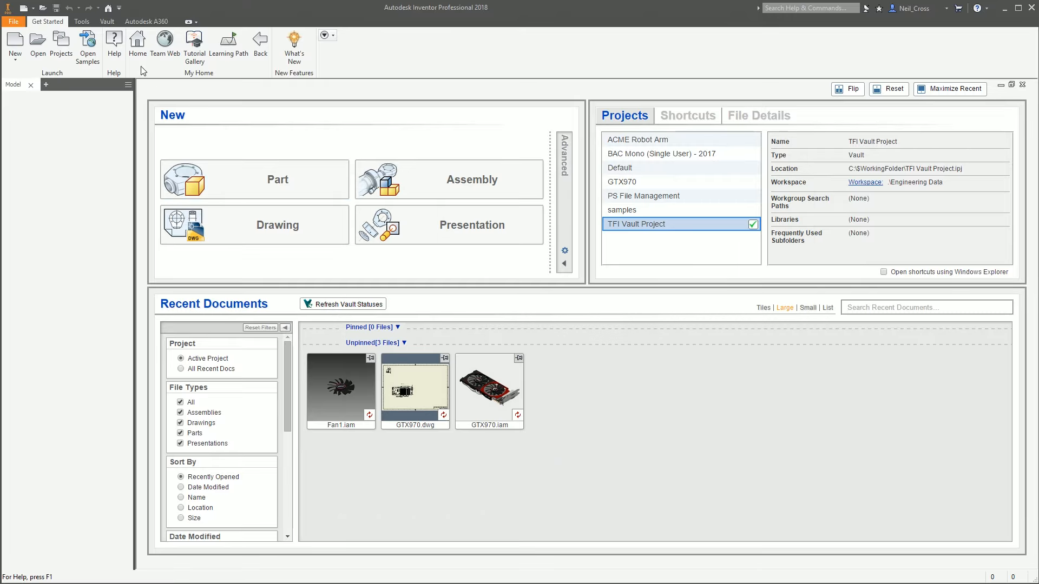
Start a new assembly and dock the Vault browser beneath the Model browser
left_click(16, 44)
double_click(492, 316)
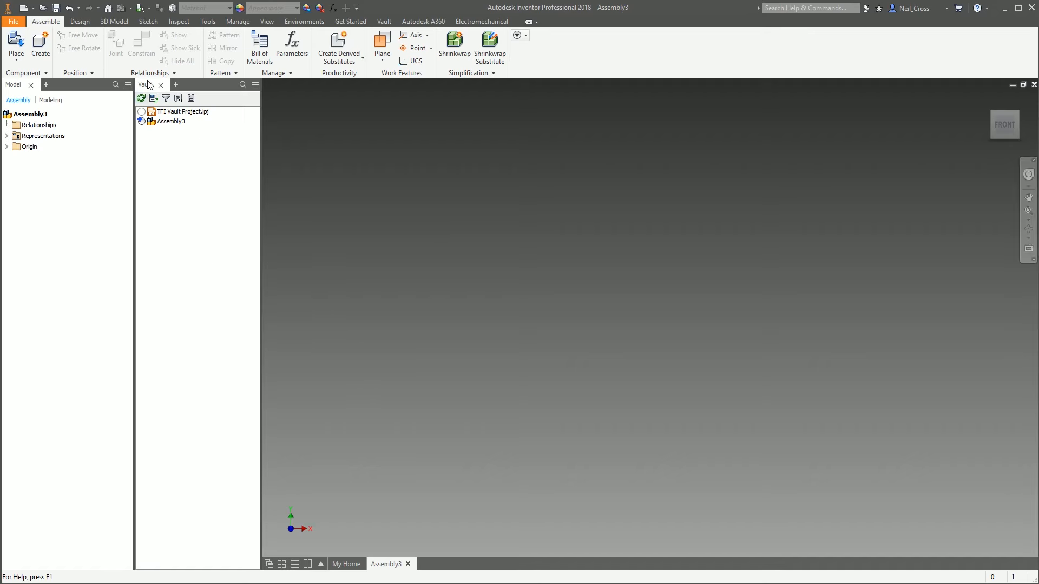
left_click_drag(149, 85, 51, 563)
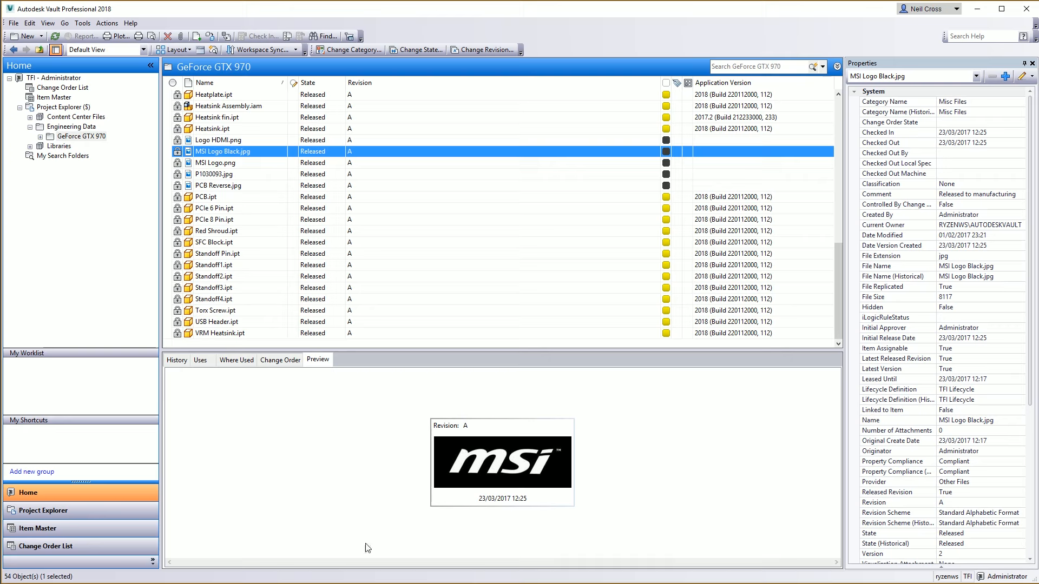
Browse the Vault file list and folders down to the GeForce GTX 970 folder
scroll(211, 187, "up", 5)
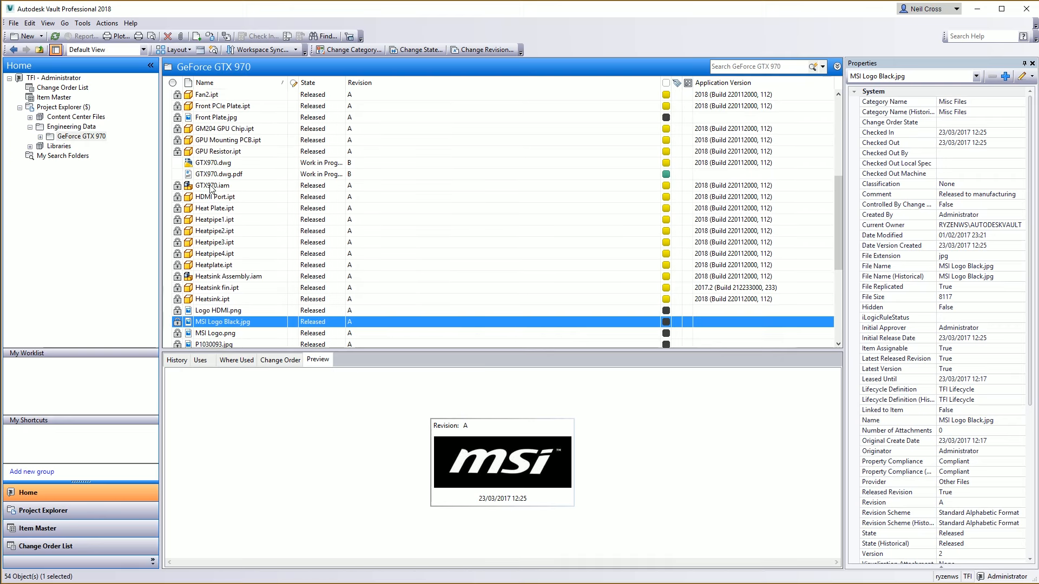
scroll(211, 187, "up", 6)
left_click(228, 130)
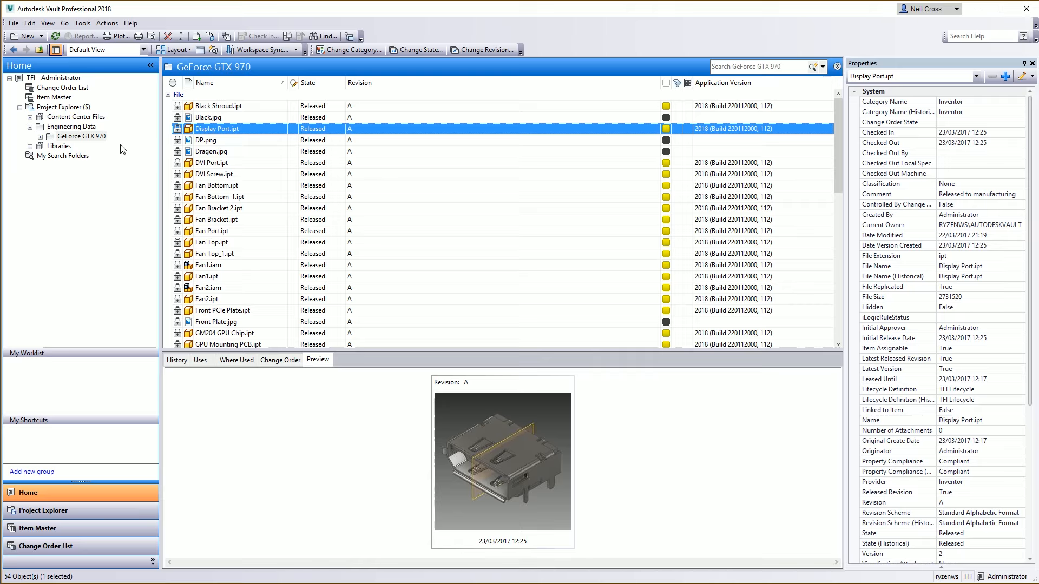
left_click(83, 137)
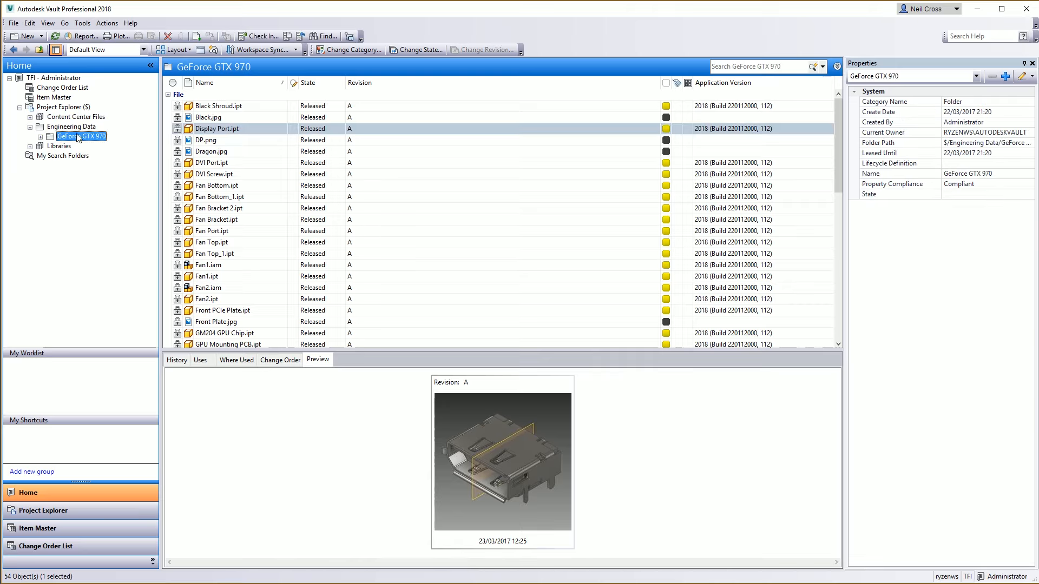
left_click(60, 108)
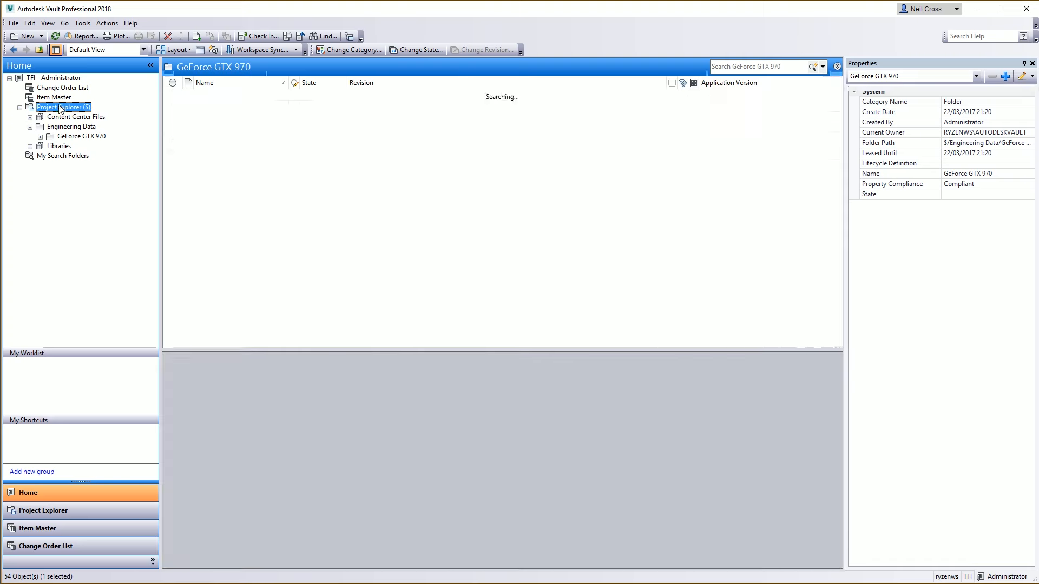
left_click(72, 127)
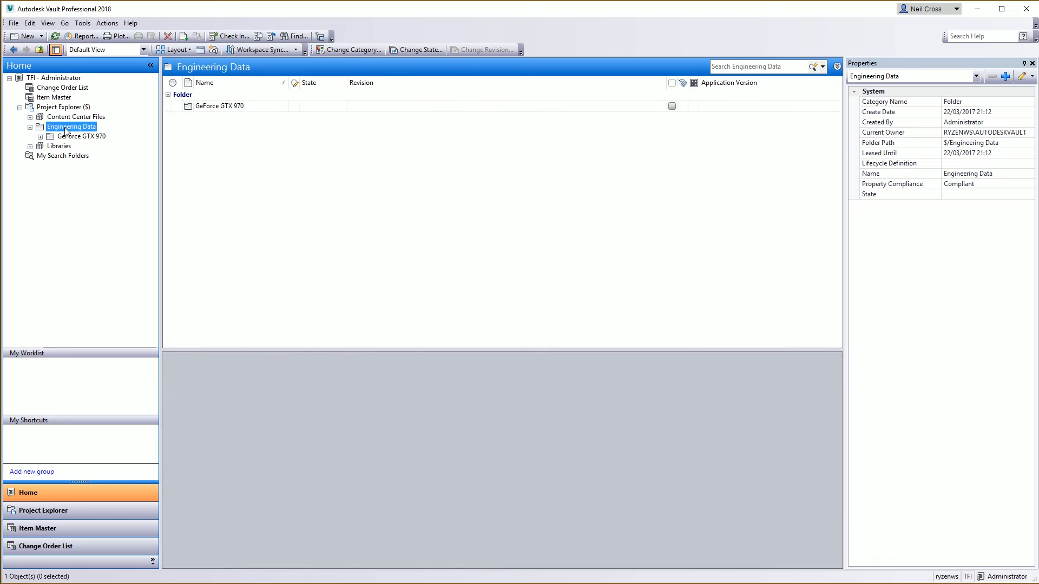
left_click(82, 136)
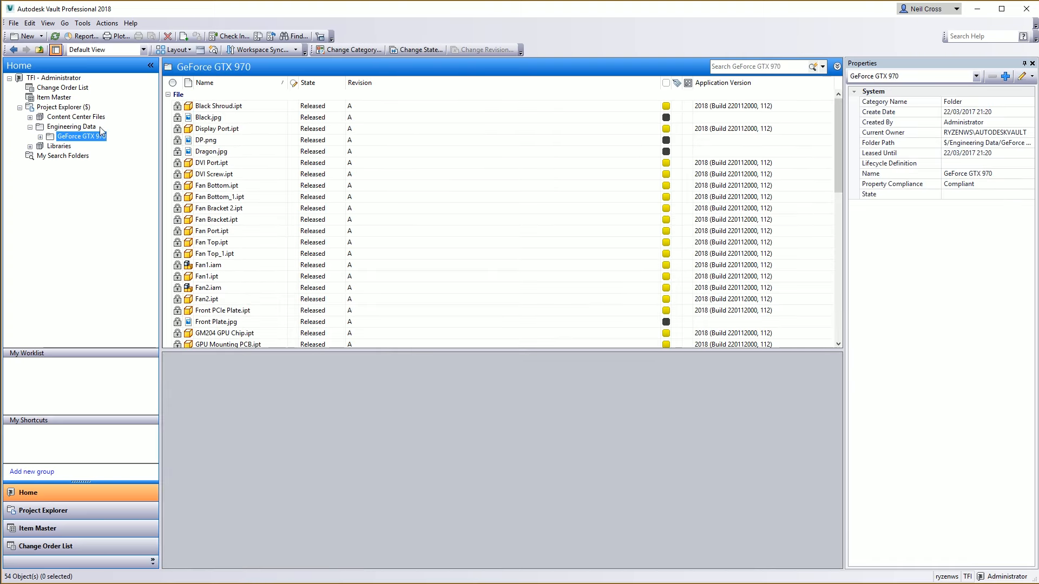
Insert Display Port.ipt from Vault into the open assembly with Insert into CAD and place one instance
left_click(222, 129)
right_click(222, 130)
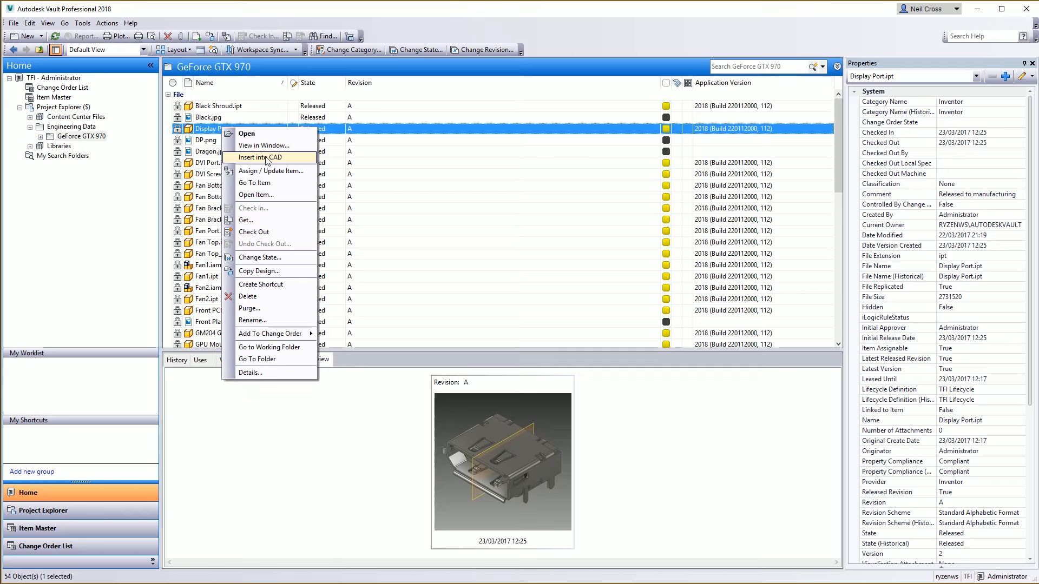
left_click(260, 158)
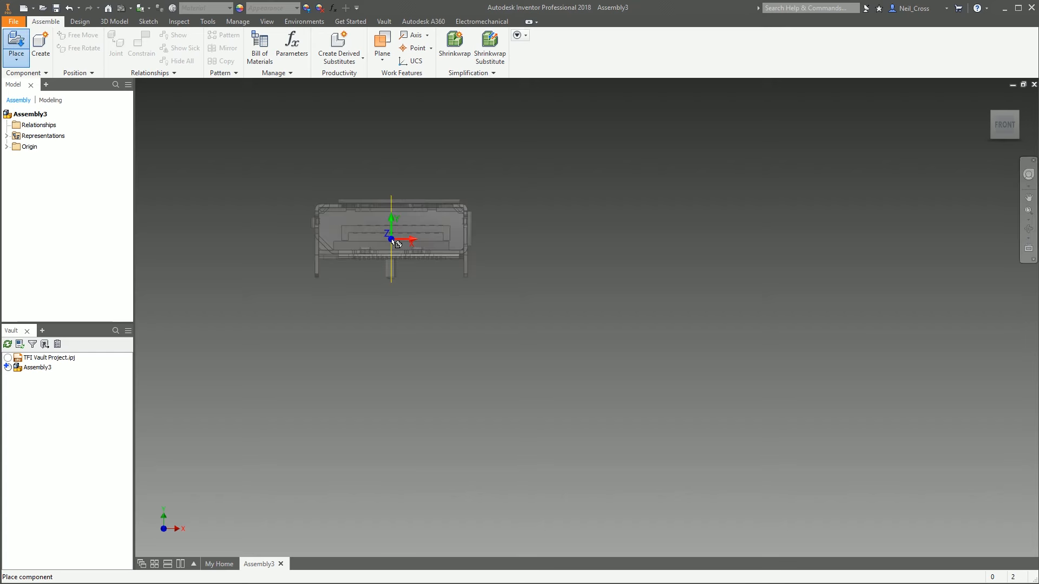
left_click(576, 263)
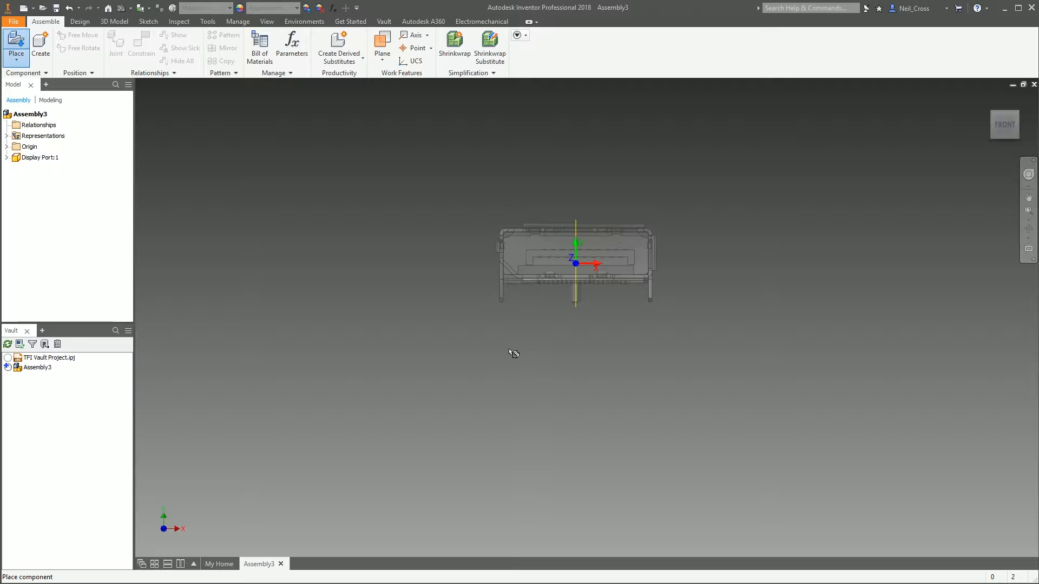
key("F6")
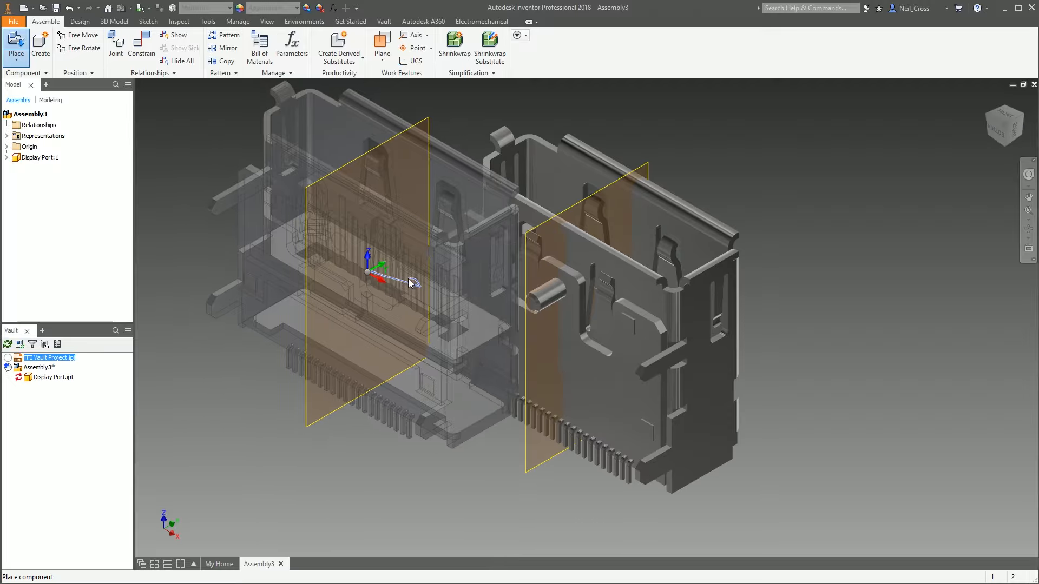
right_click(410, 283)
left_click(409, 283)
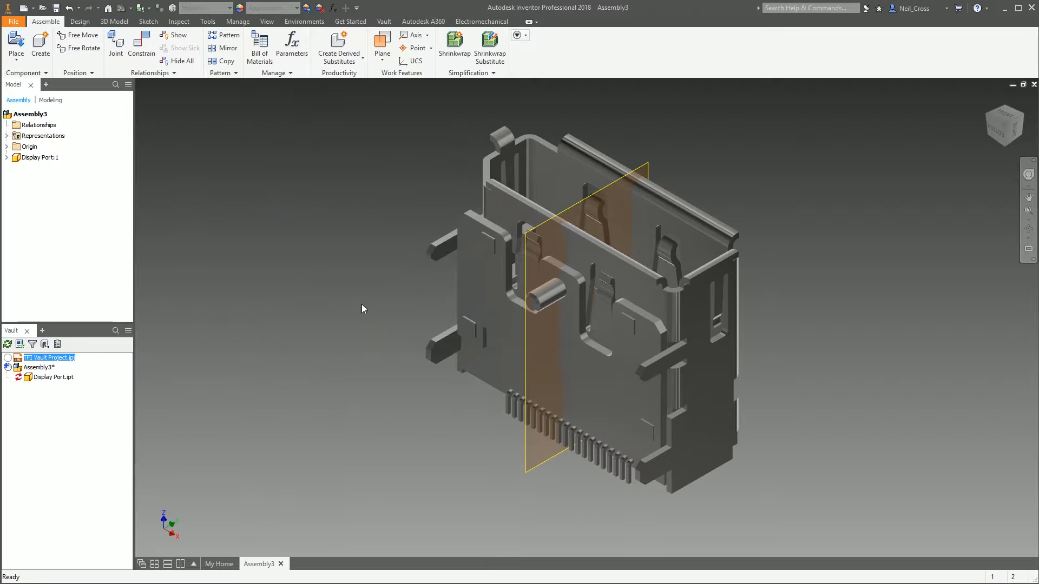
Select Display Port.ipt in the Vault browser to highlight the component, then clear the selection
left_click(20, 381)
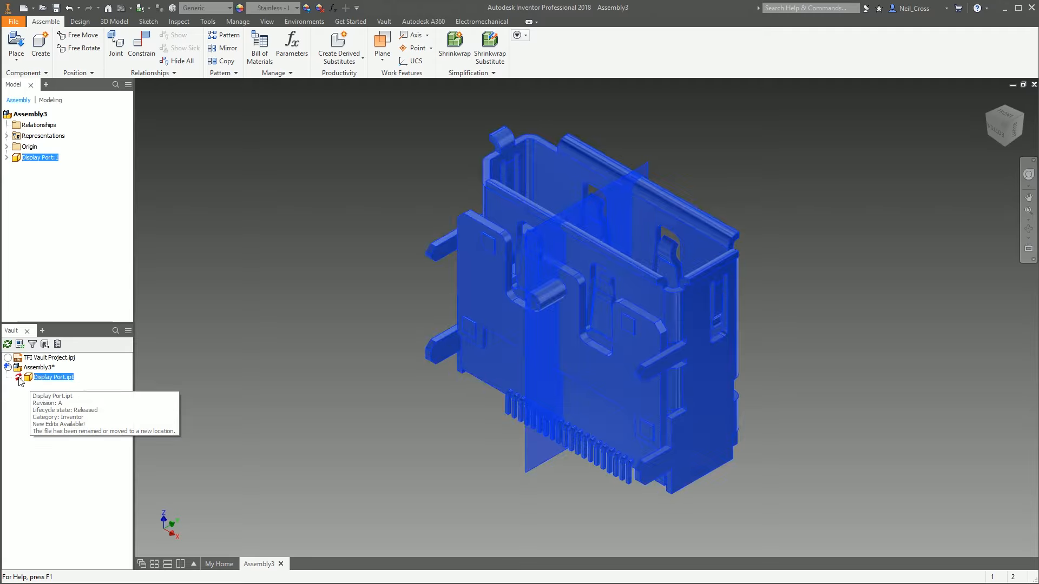
left_click(319, 373)
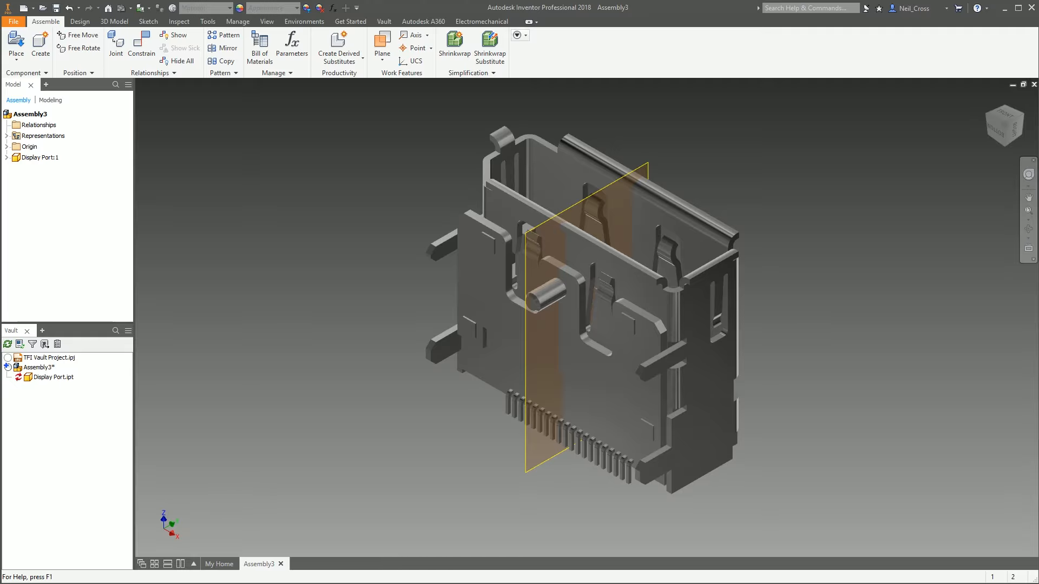
Check the $WorkingFolder and its GeForce GTX 970 subfolder in File Explorer for the downloaded and saved files
key("alt+Tab")
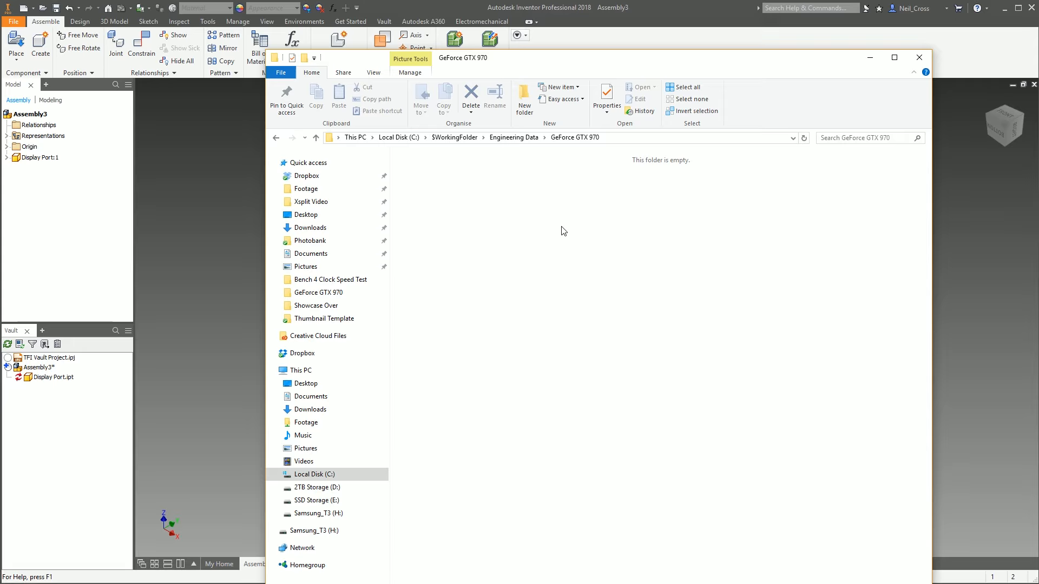
left_click(454, 137)
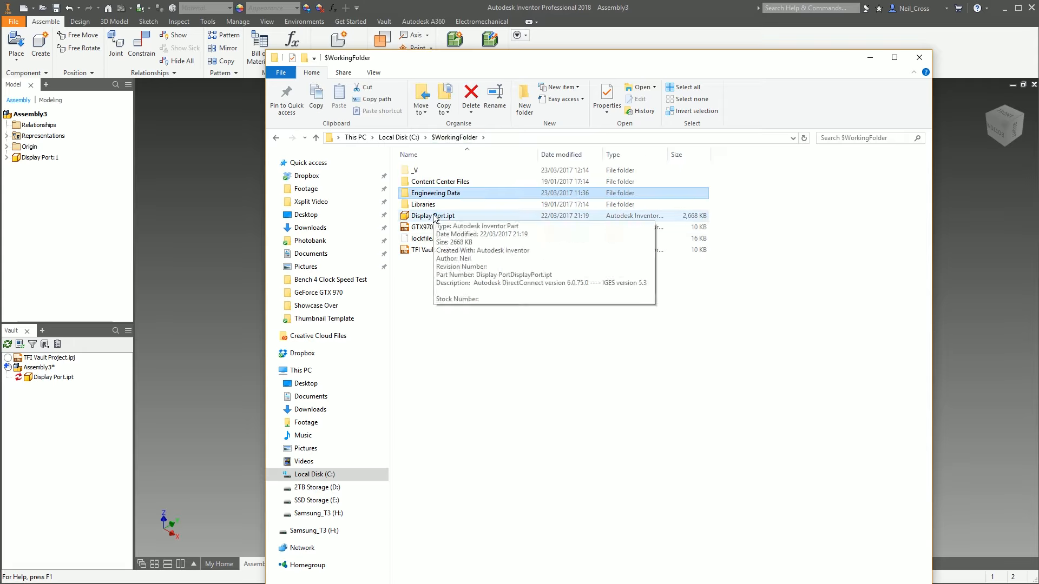
left_click(465, 215)
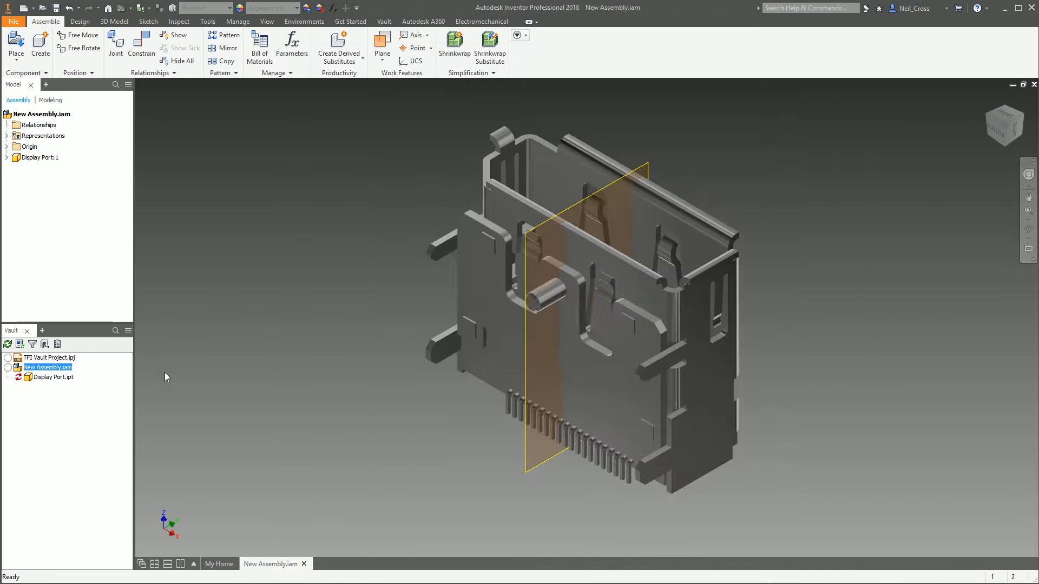
key("alt+Tab")
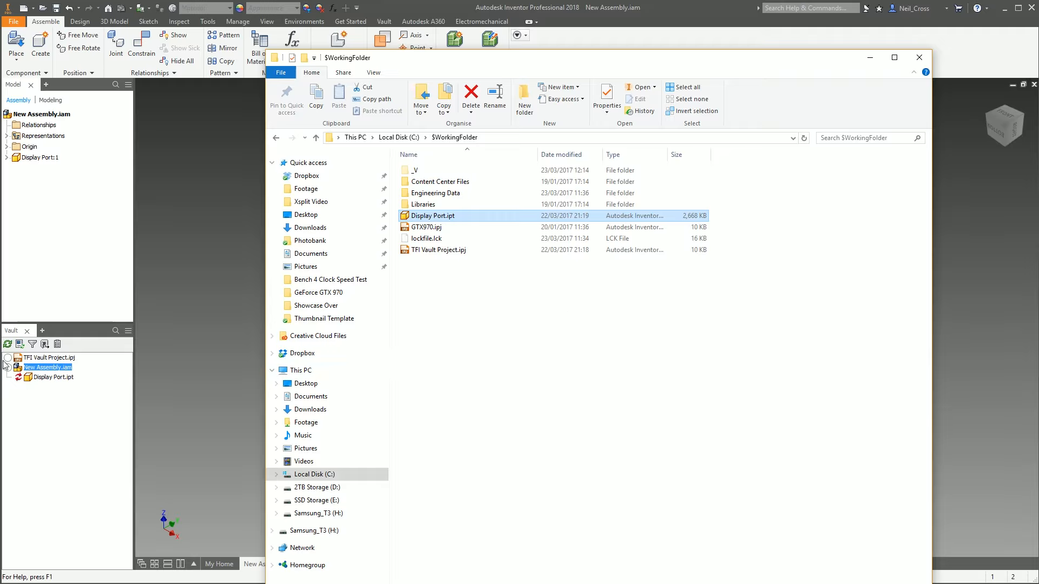
mouse_move(24, 377)
left_click(439, 196)
double_click(439, 198)
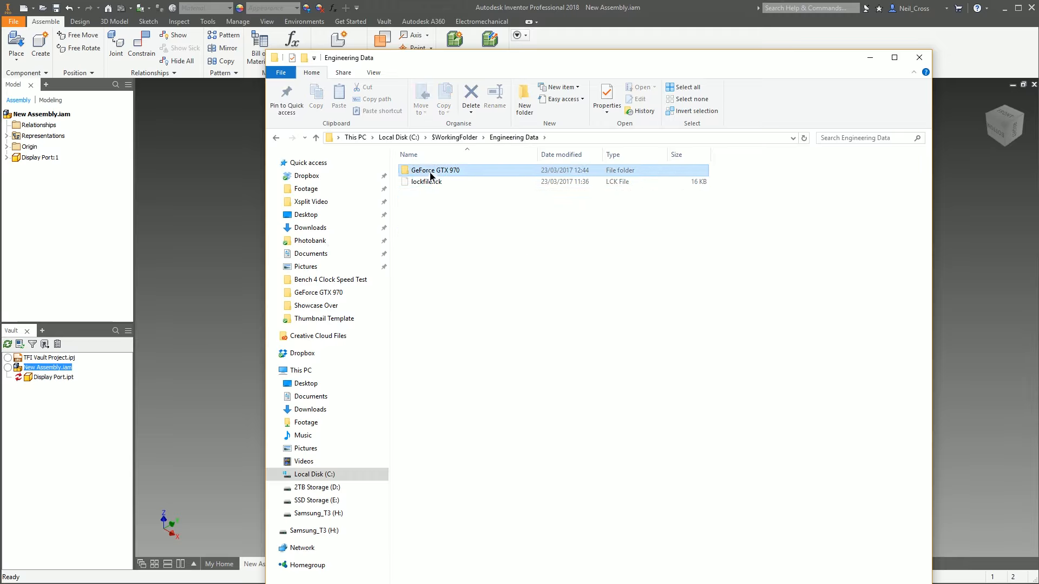
double_click(428, 172)
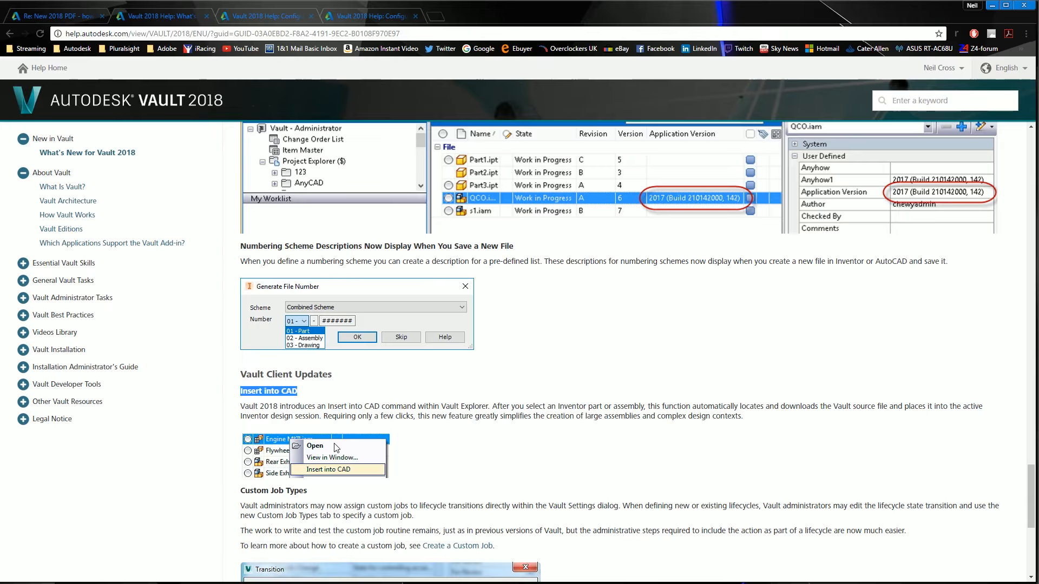
Scroll the help page to read the Custom Job Types section
scroll(338, 441, "down", 5)
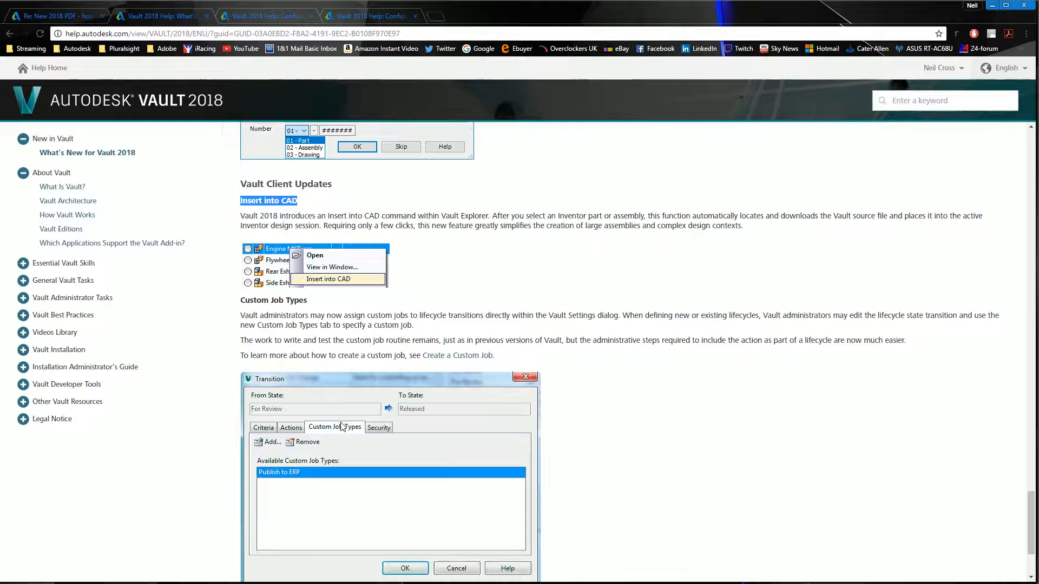
scroll(342, 427, "down", 2)
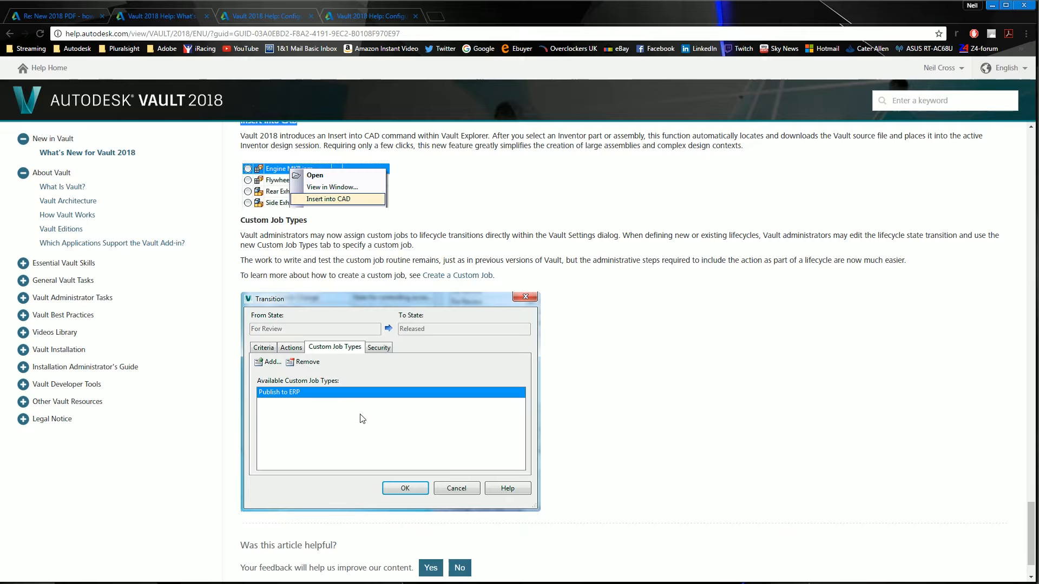
scroll(362, 419, "down", 1)
scroll(342, 388, "up", 3)
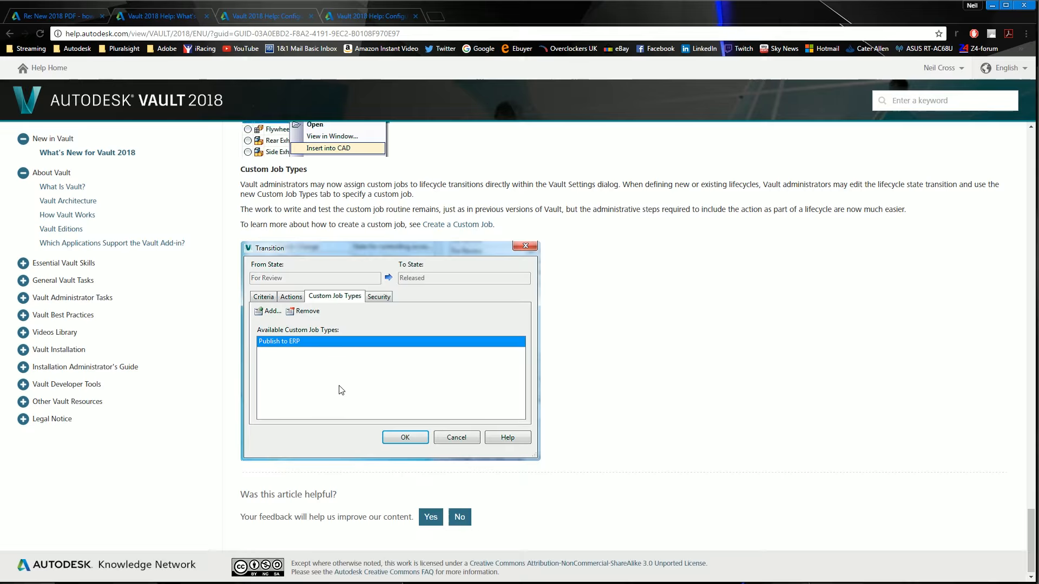